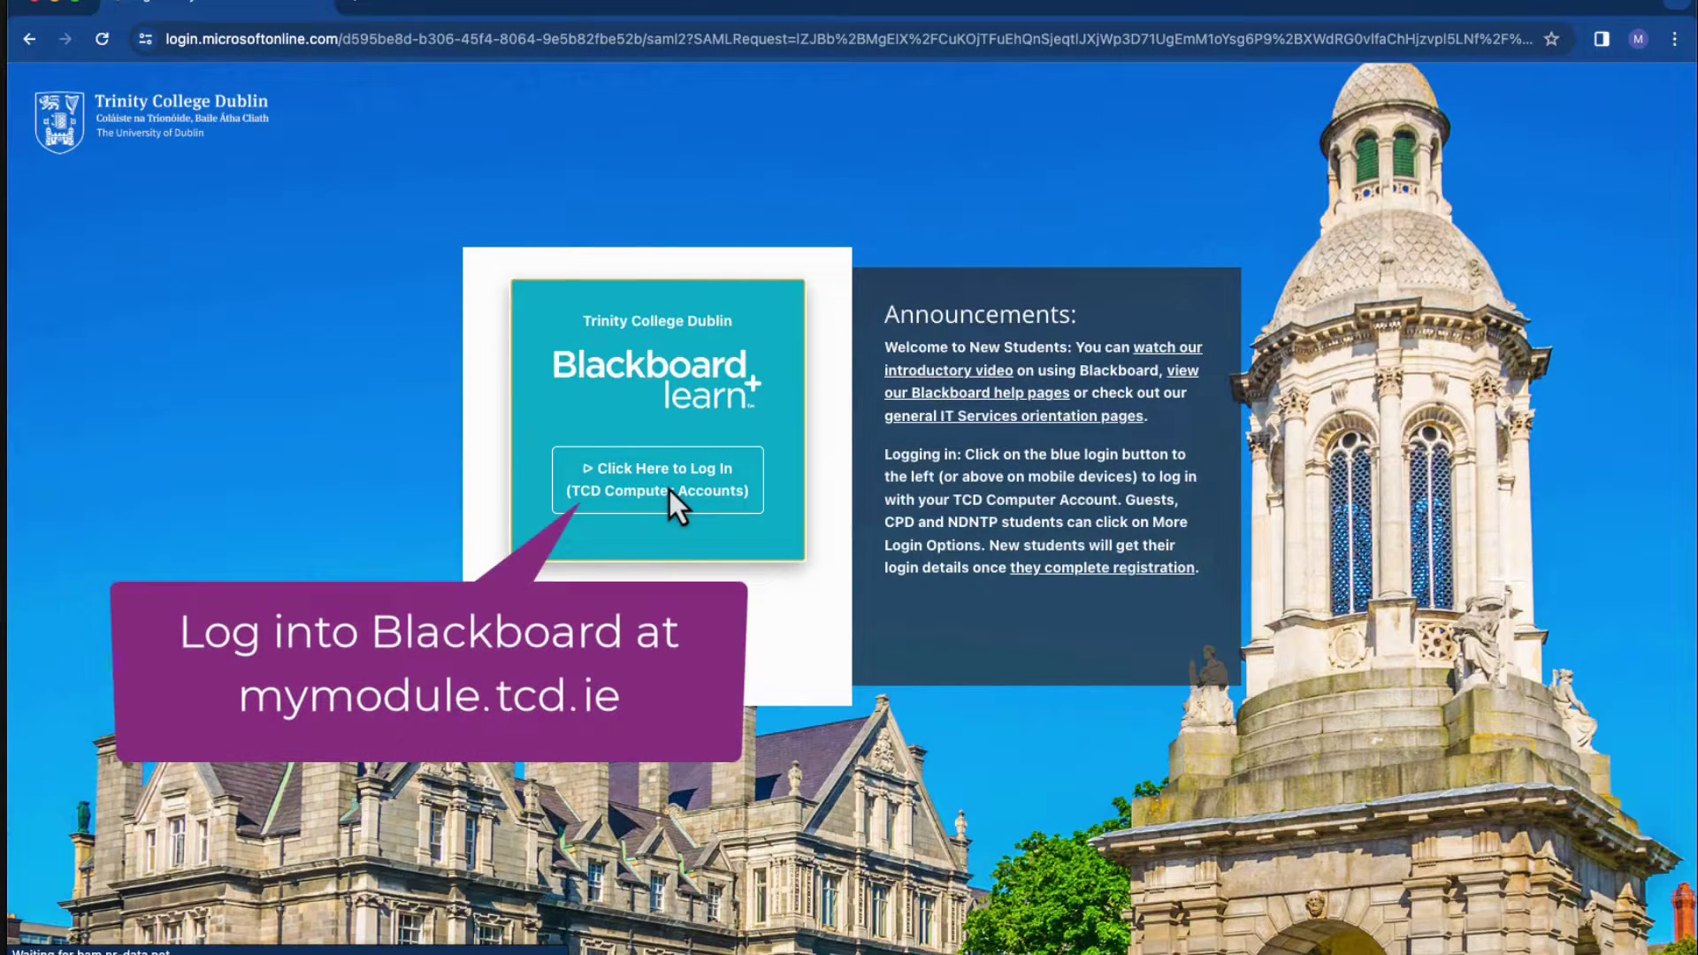
Log in to Blackboard and open the eLearning for Beginners module from Modules
click(670, 490)
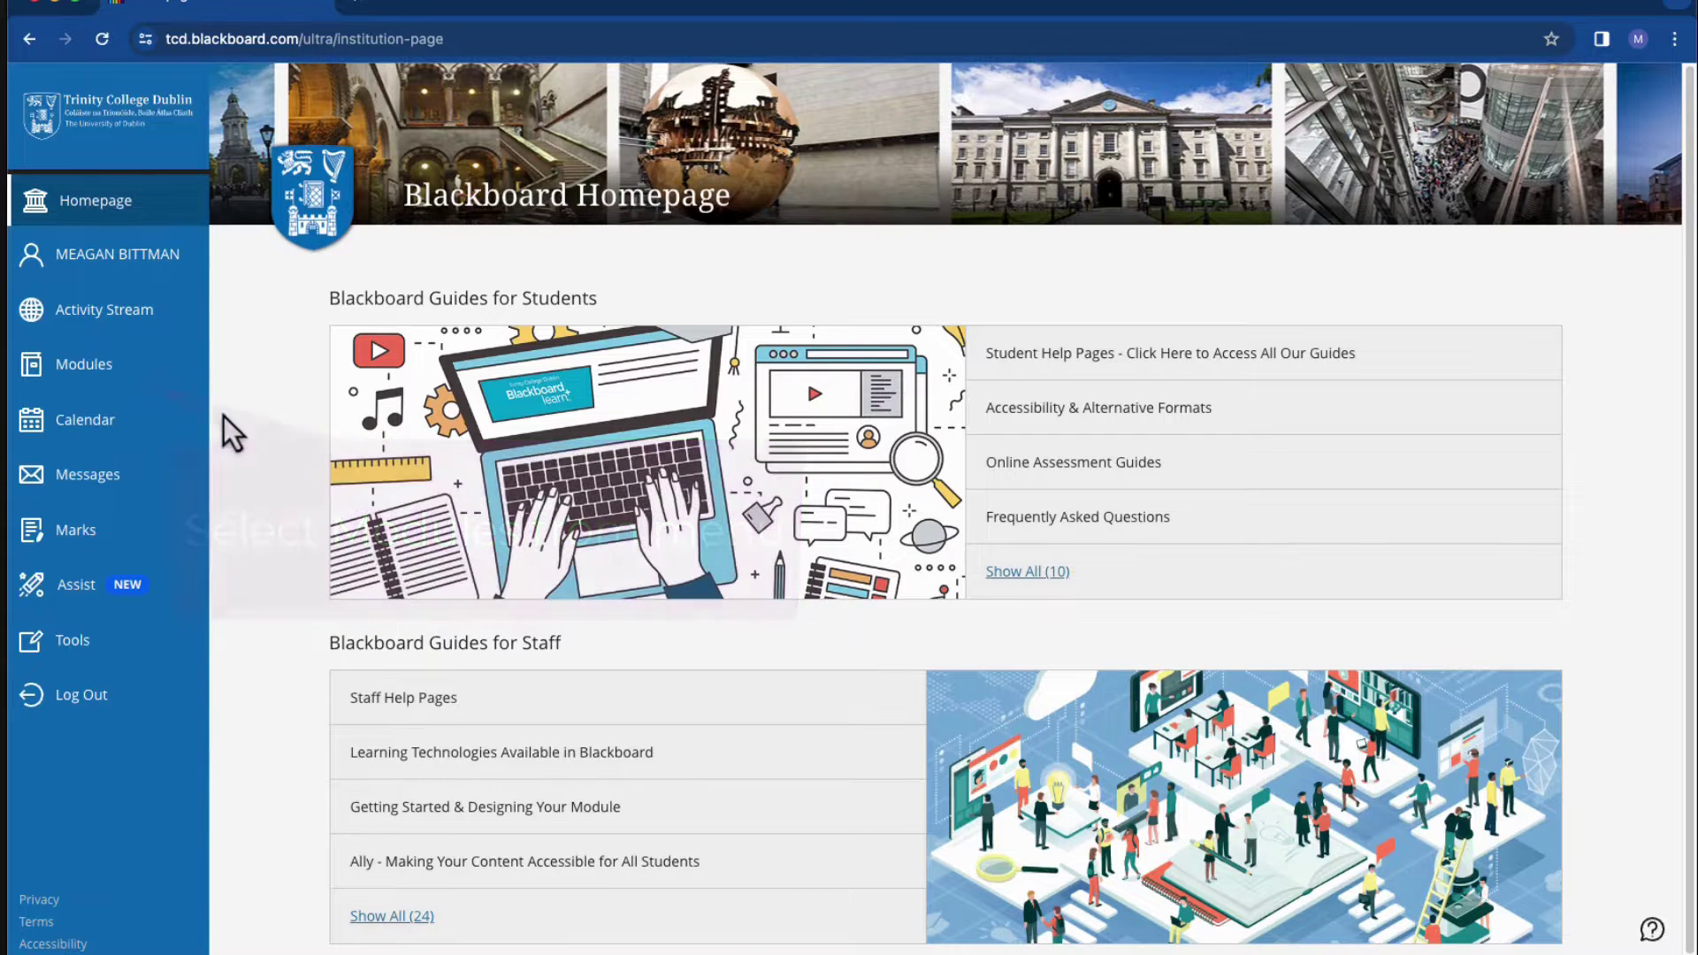
click(95, 369)
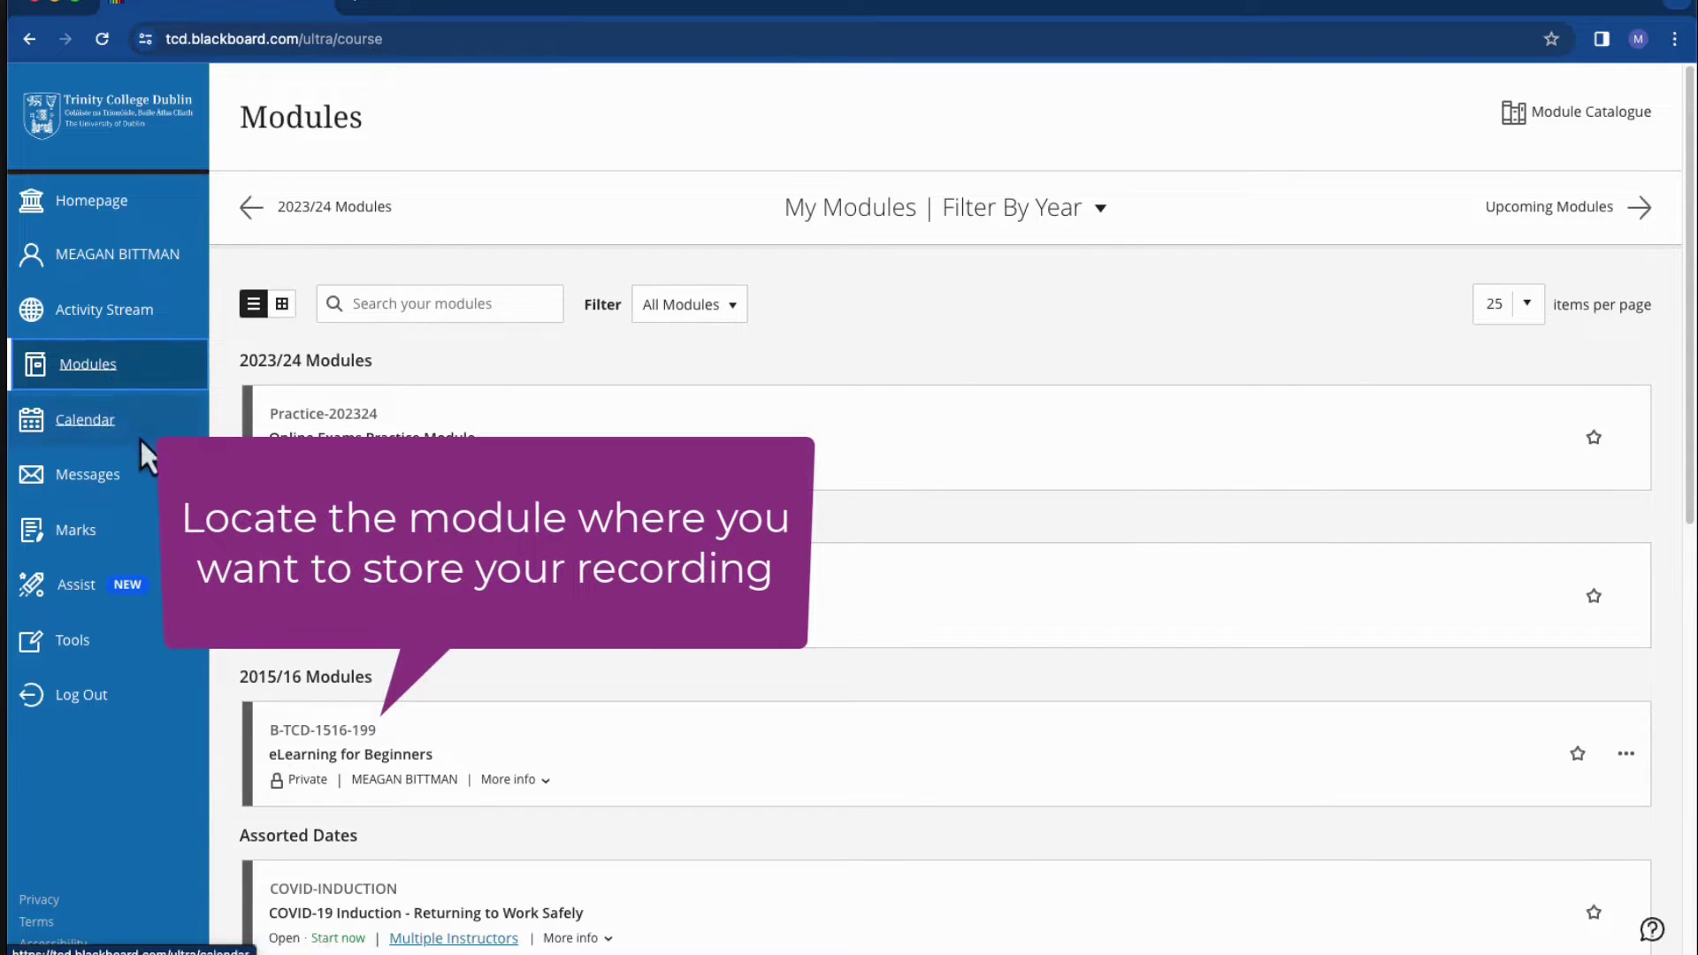
click(380, 754)
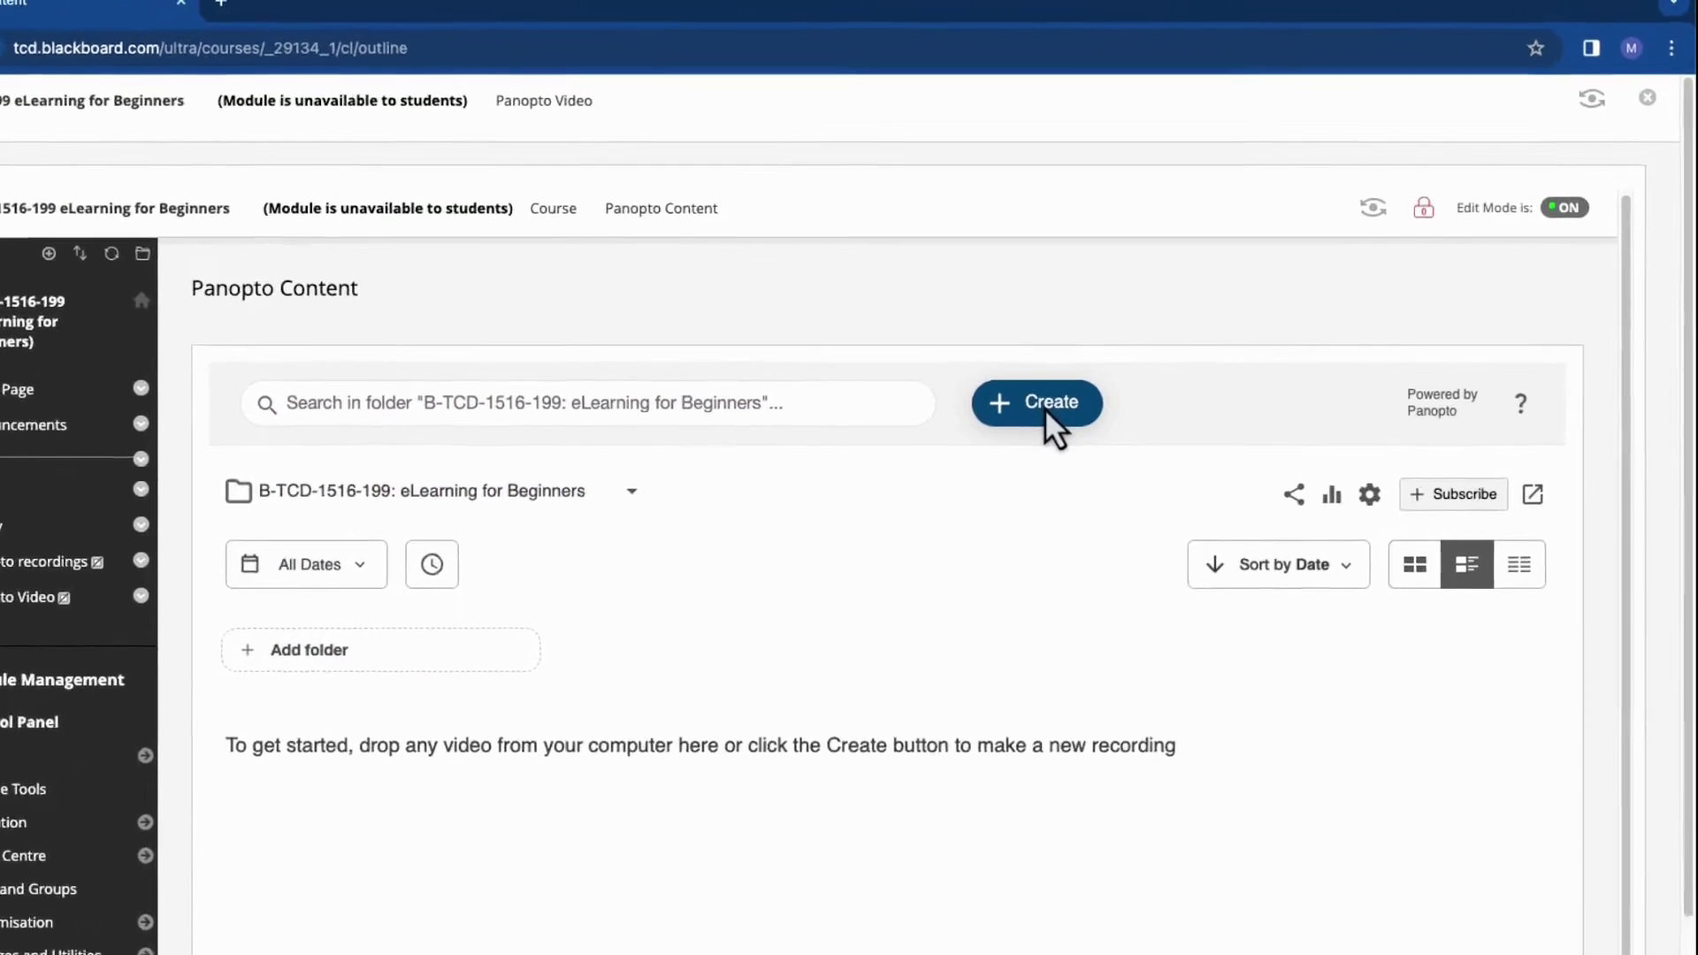
Bring up the + Create menu in the module's Panopto Content folder
click(1106, 371)
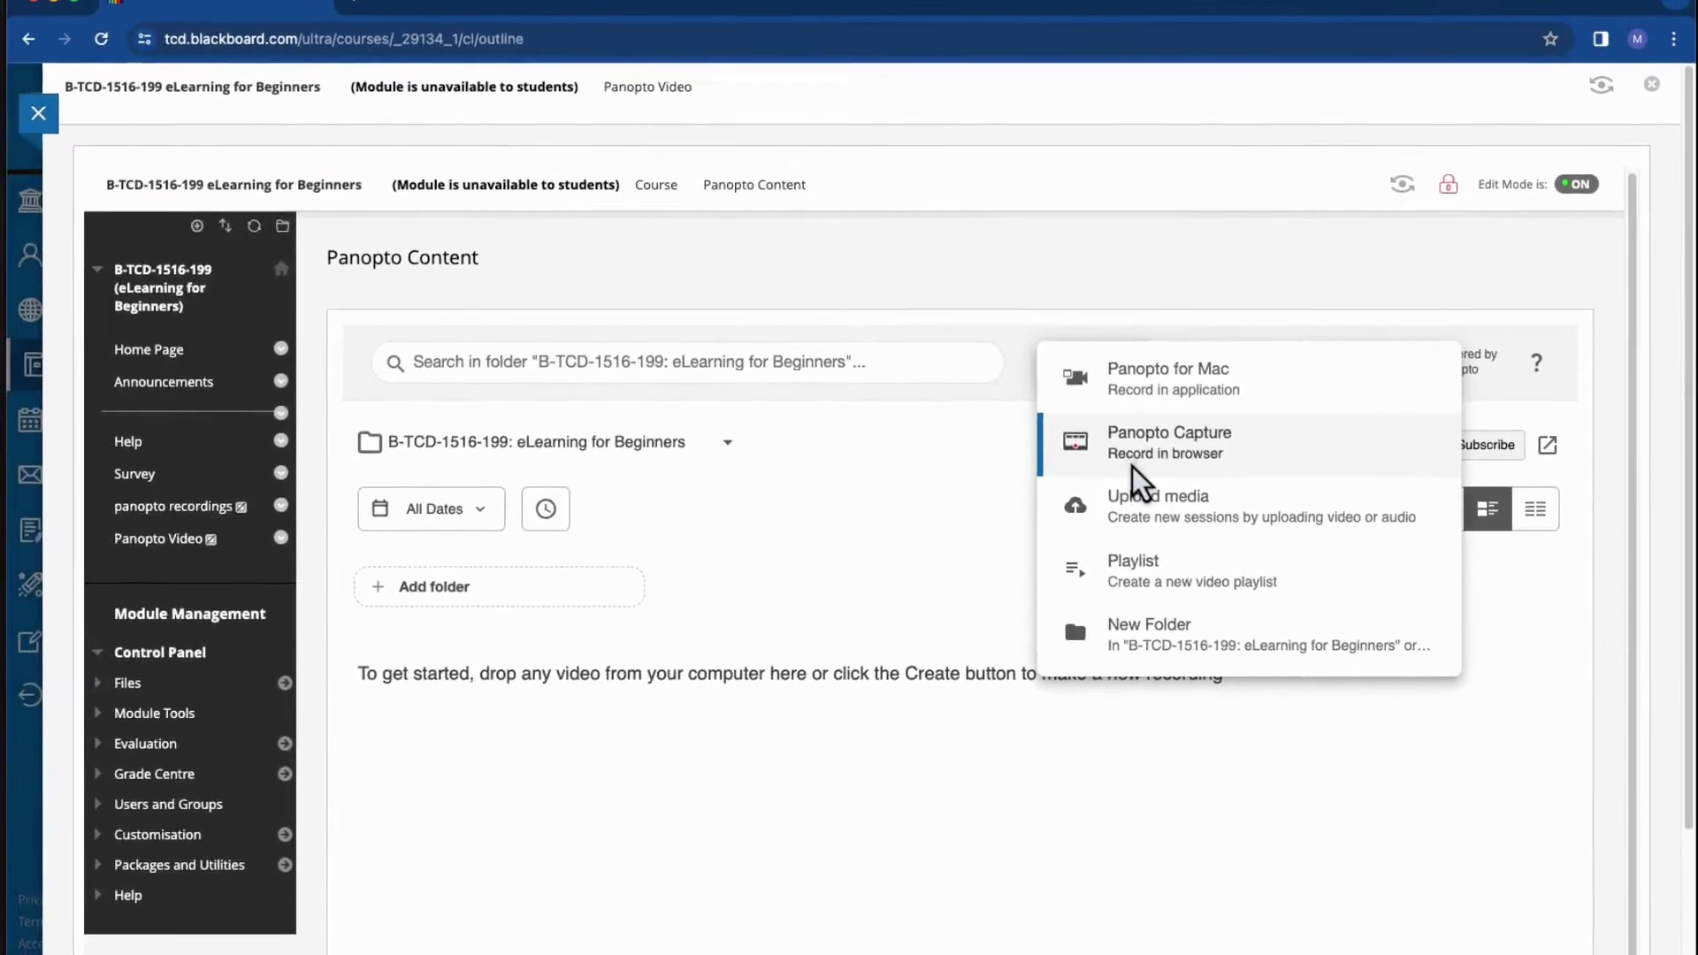
Launch Panopto Capture in the browser with ZoomAudioDevice (Virtual) microphone and the webcam as video
click(1071, 521)
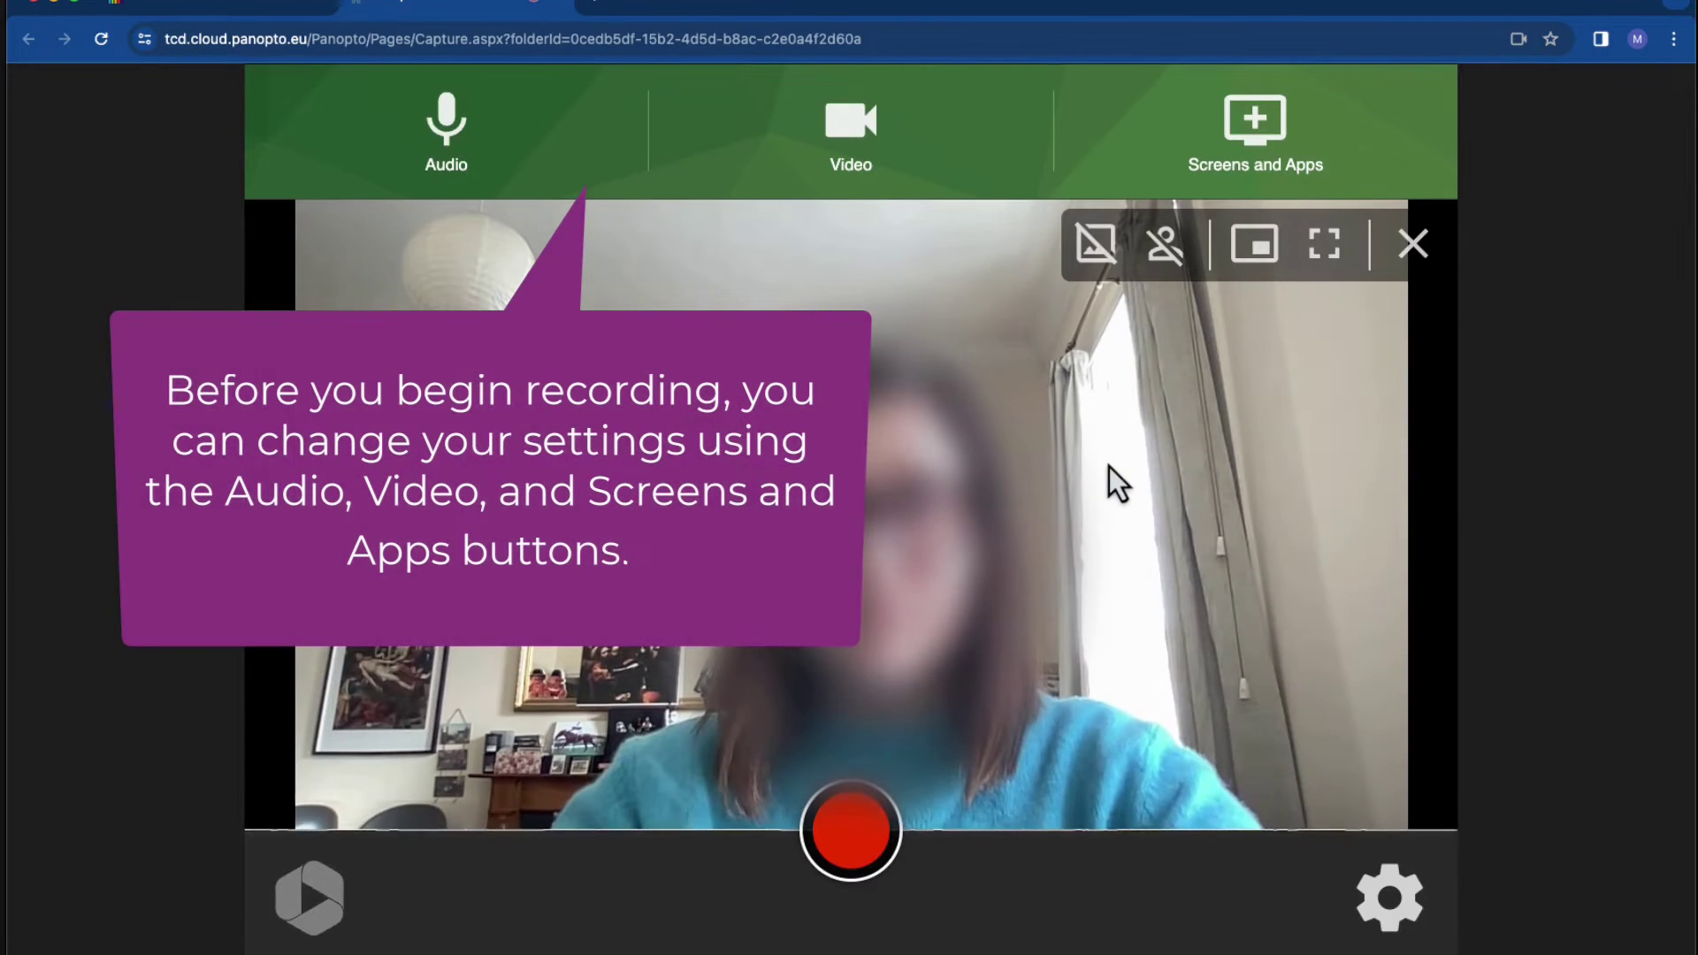
click(471, 156)
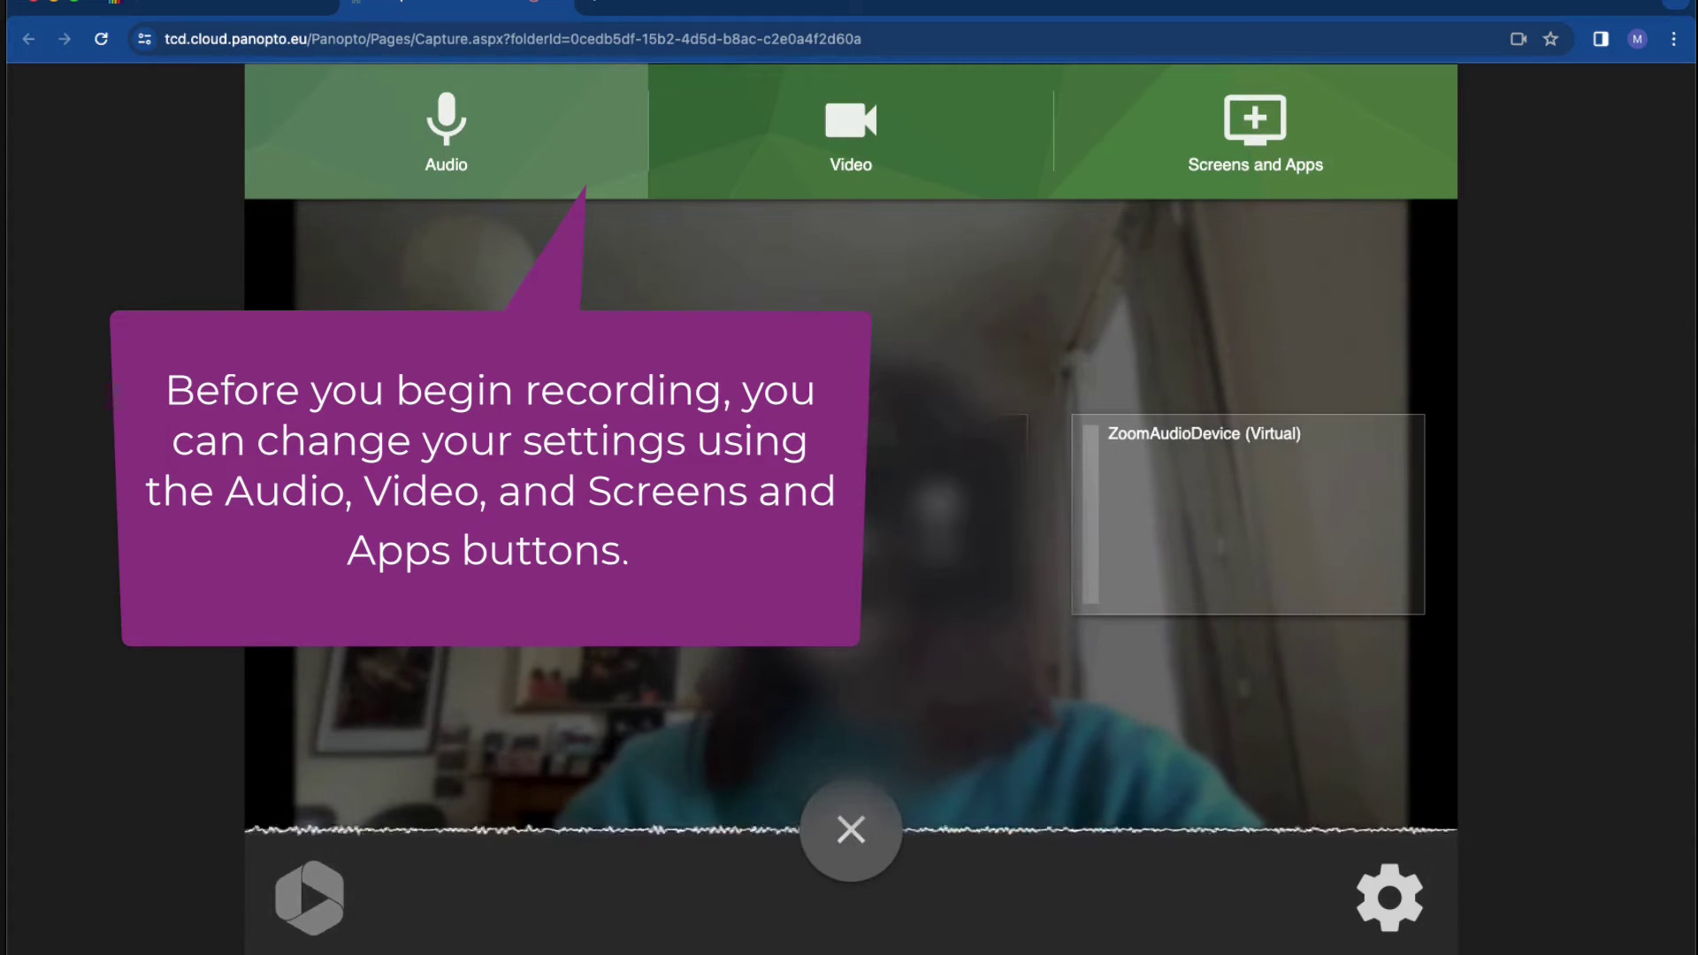
click(1212, 544)
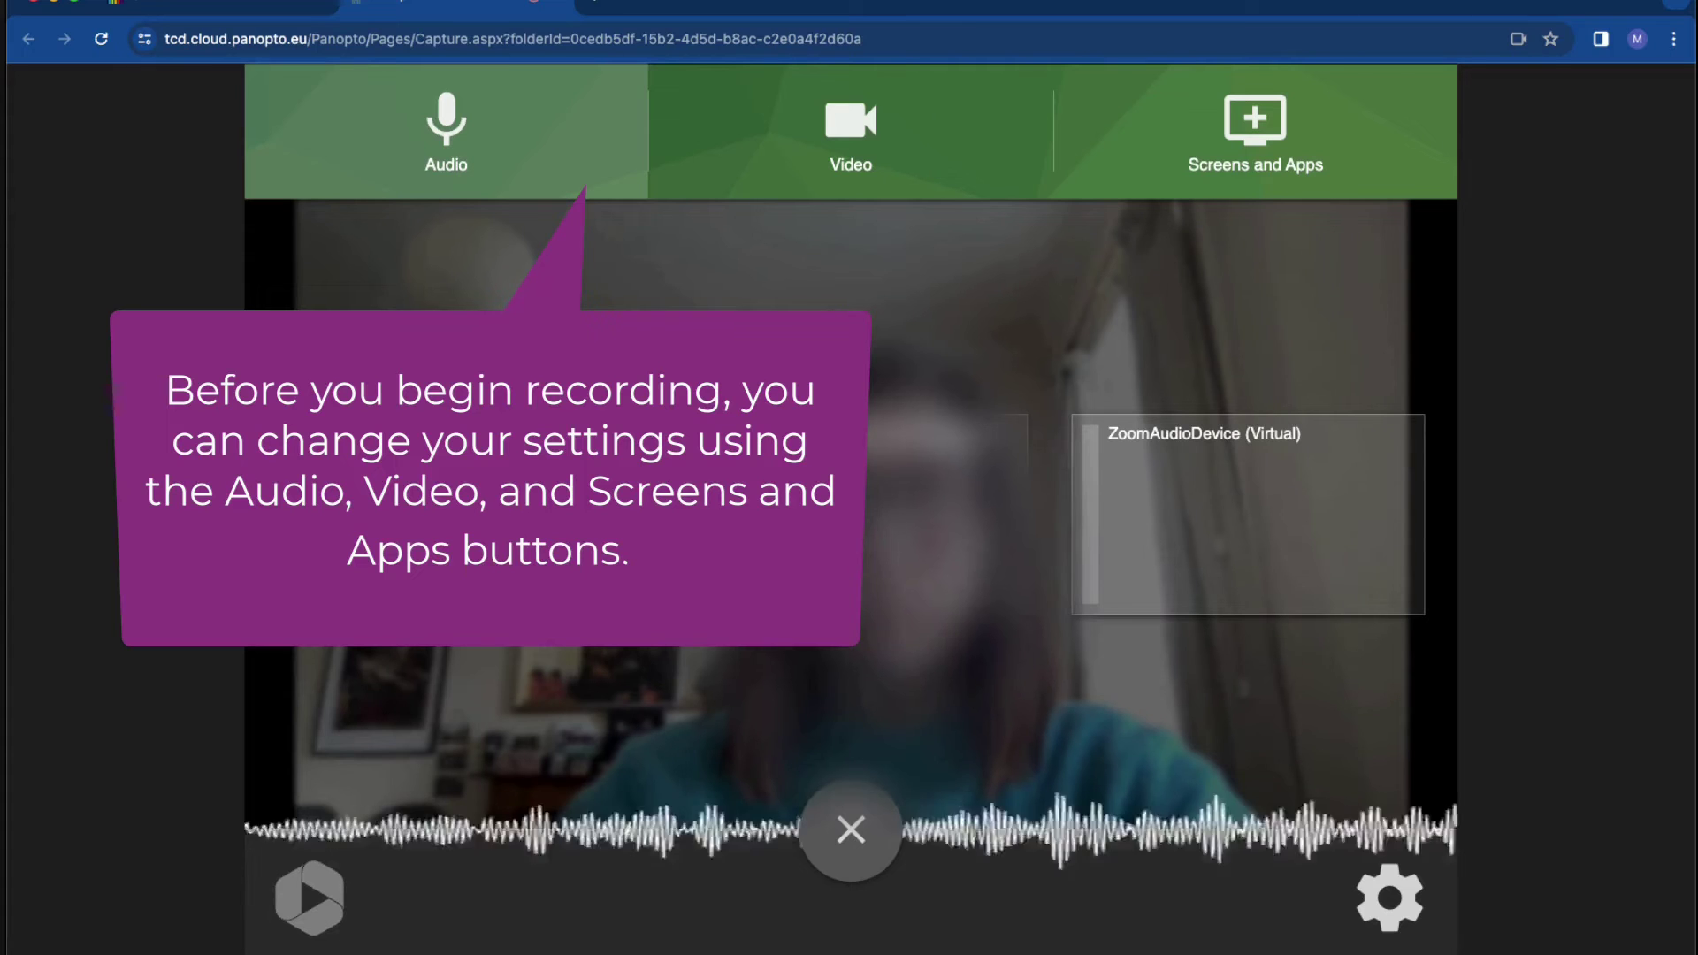
click(807, 142)
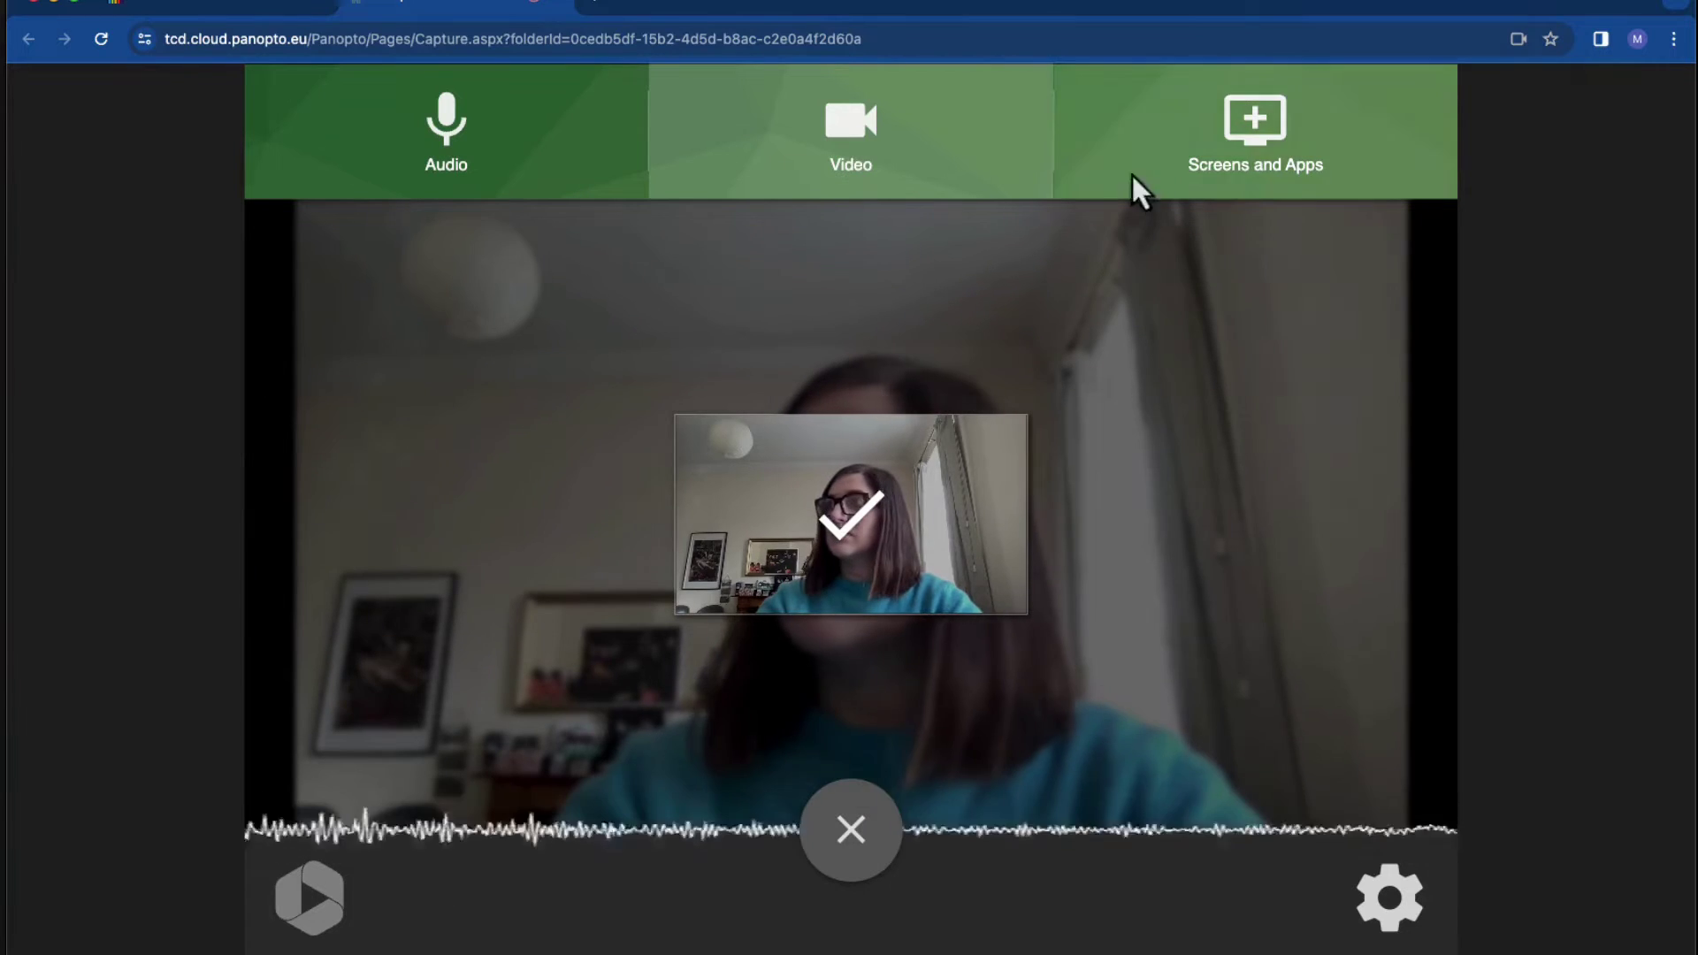
click(943, 169)
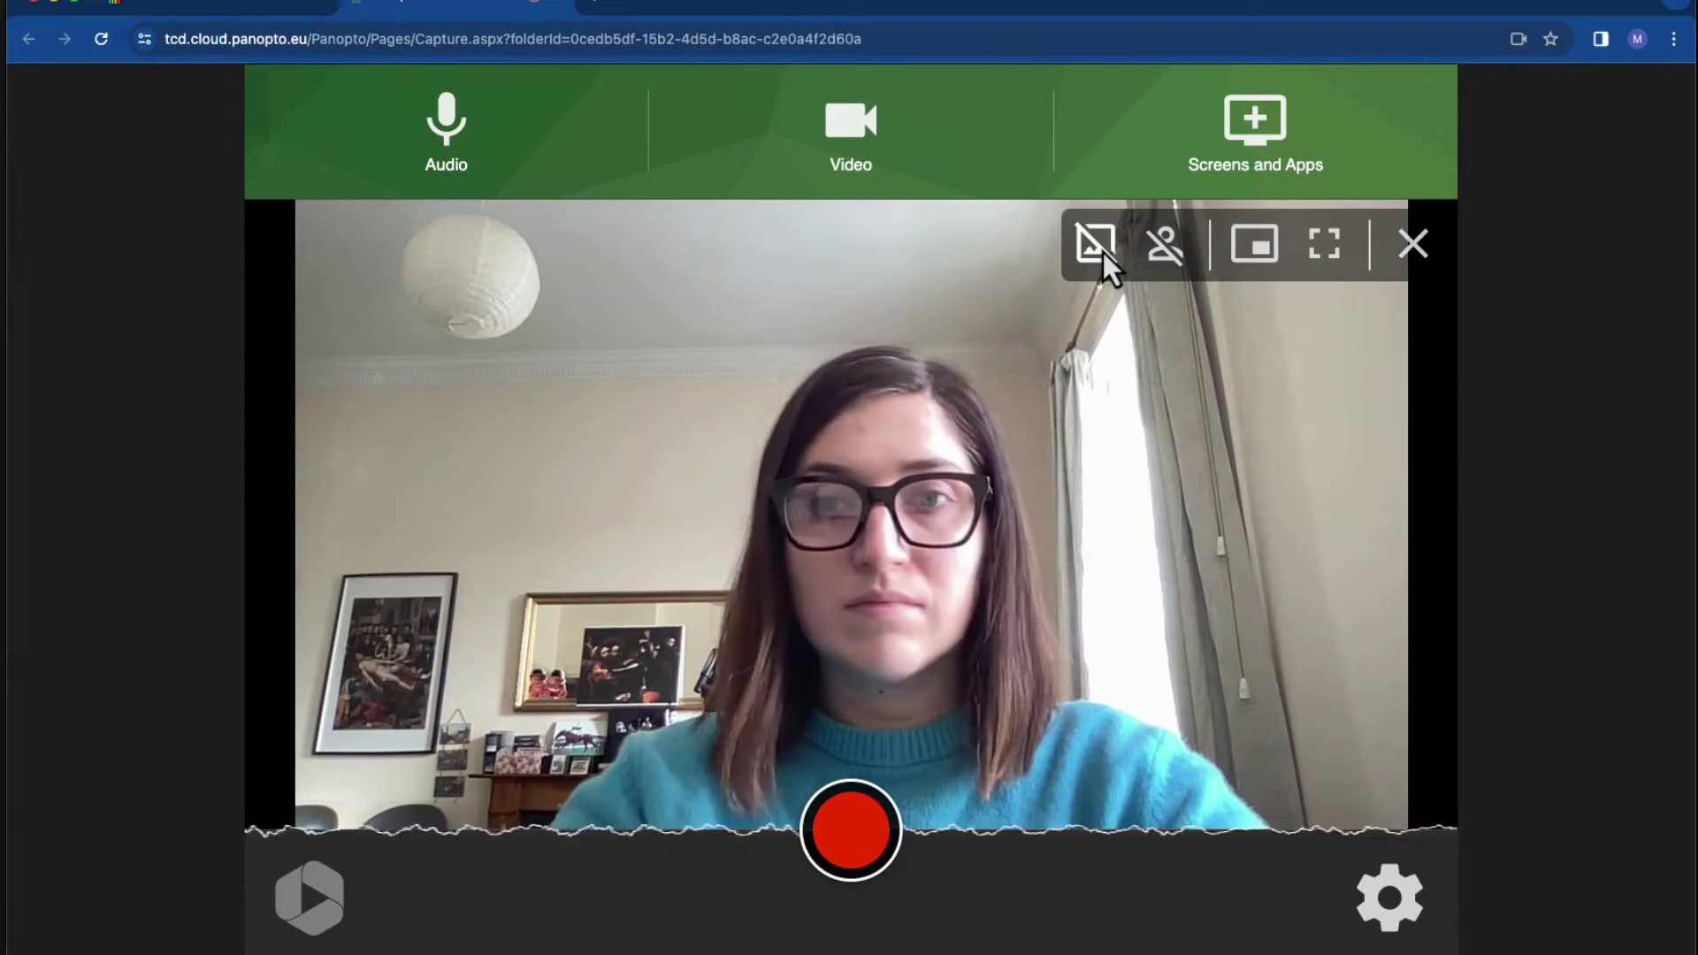
Turn on one-person smart camera framing and blur the webcam background
click(1167, 248)
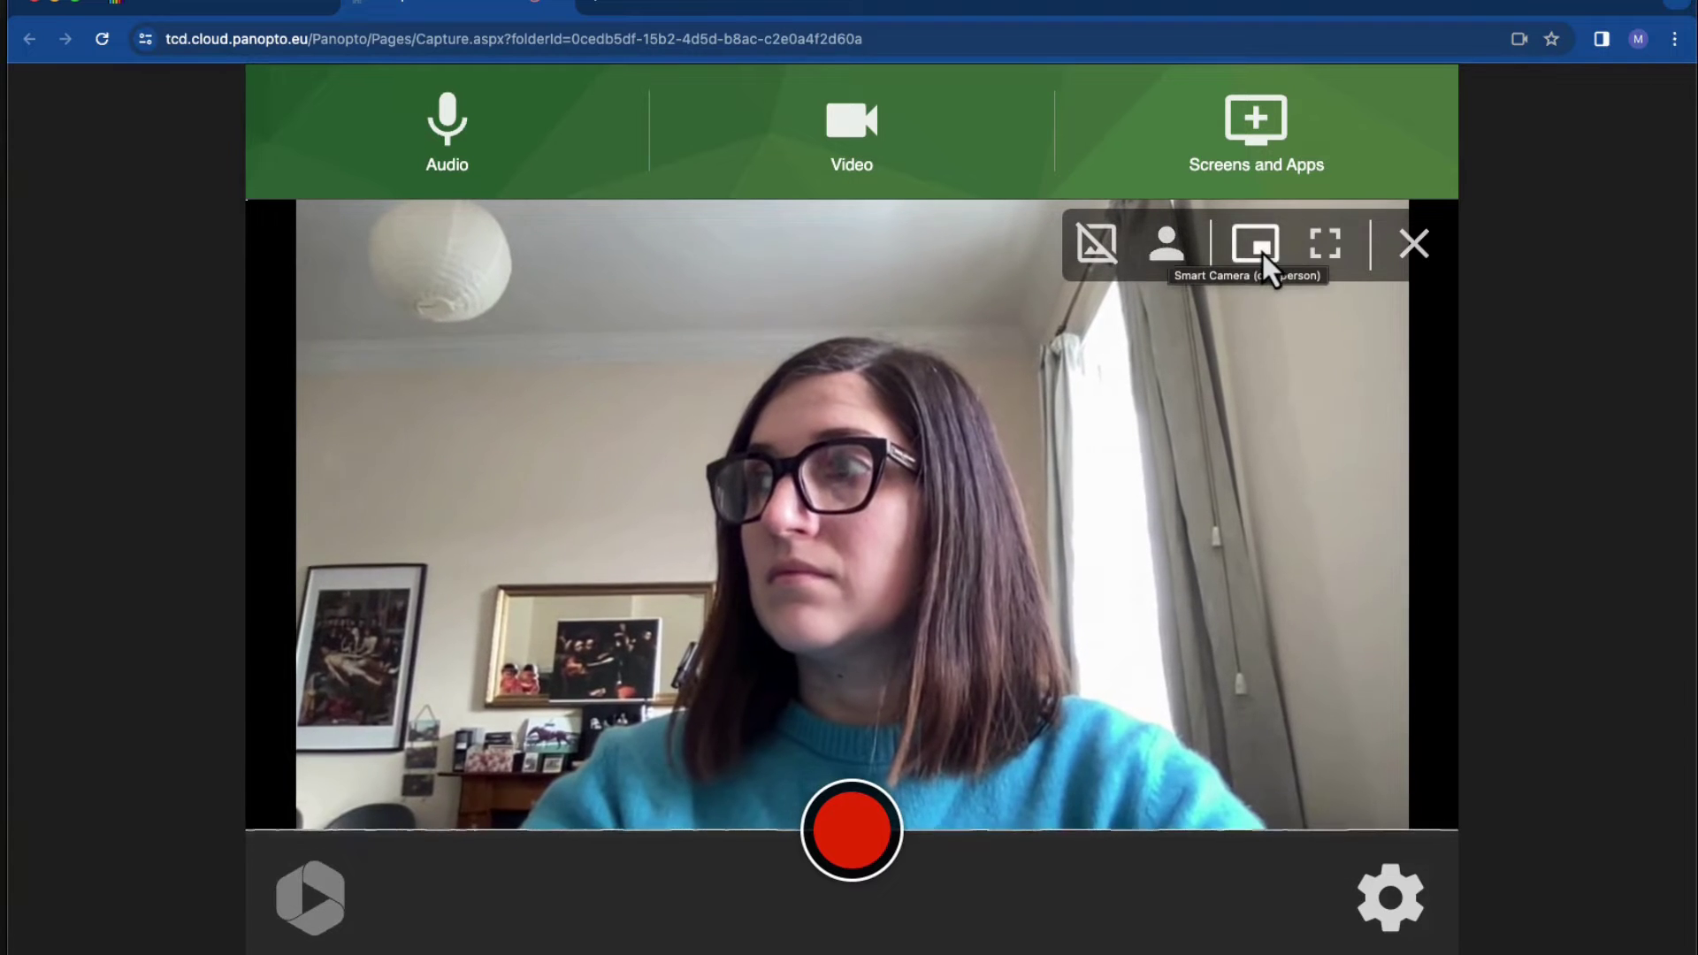
click(1262, 253)
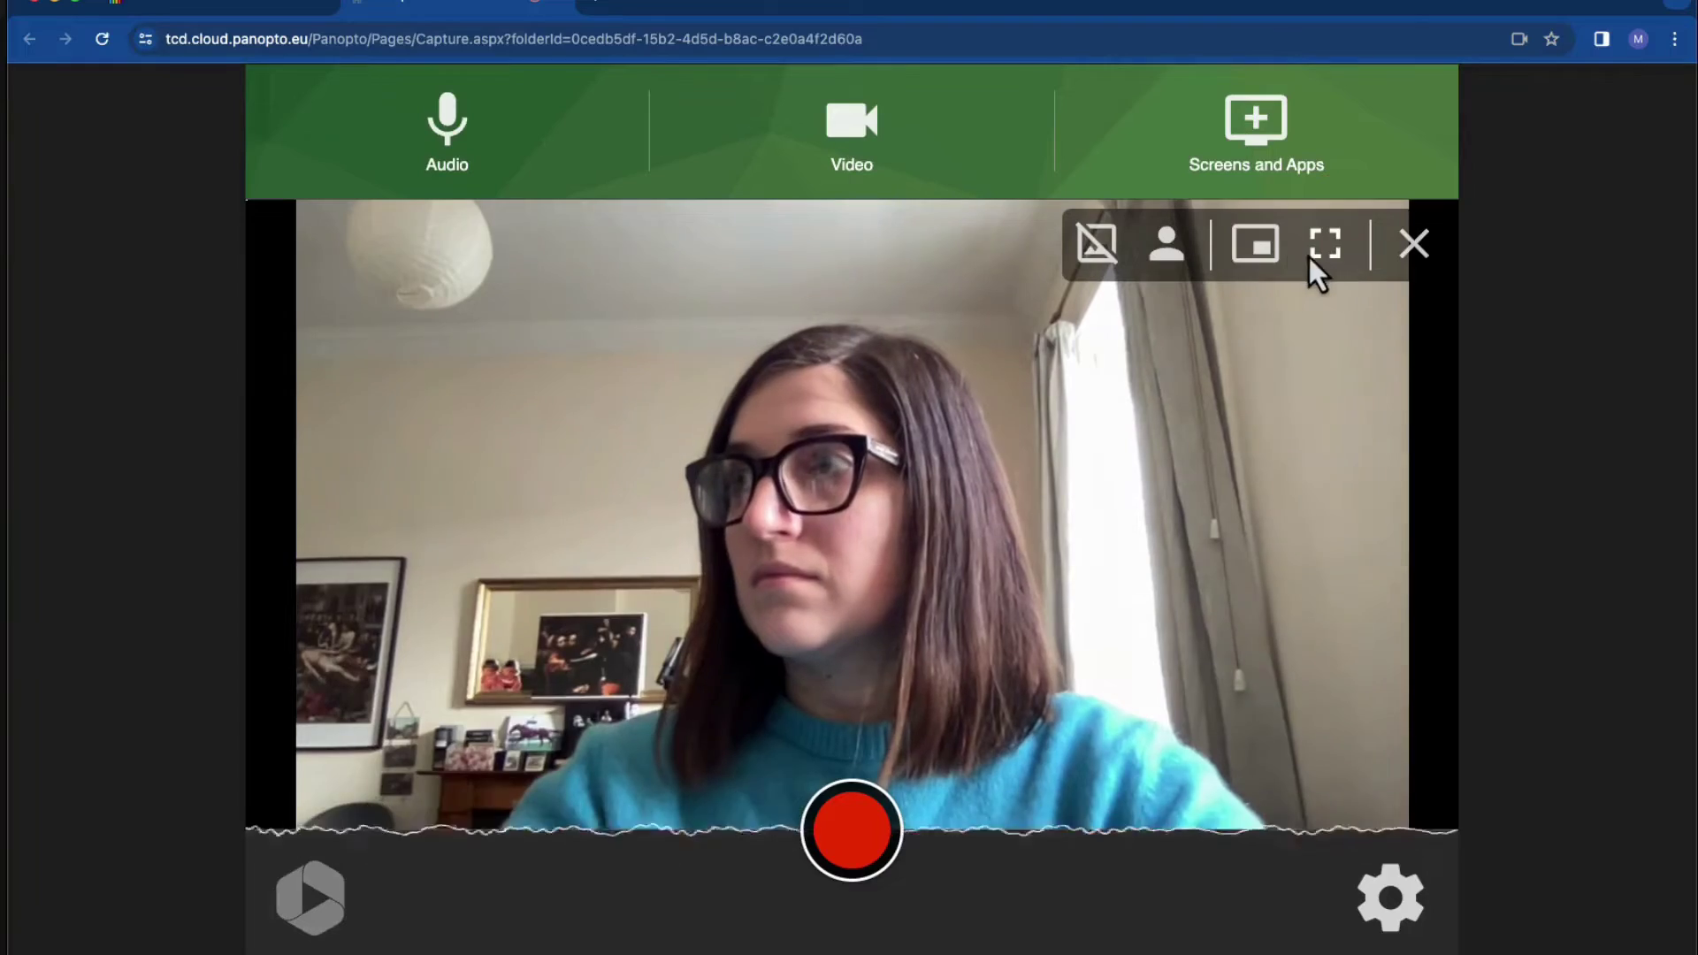
click(1096, 254)
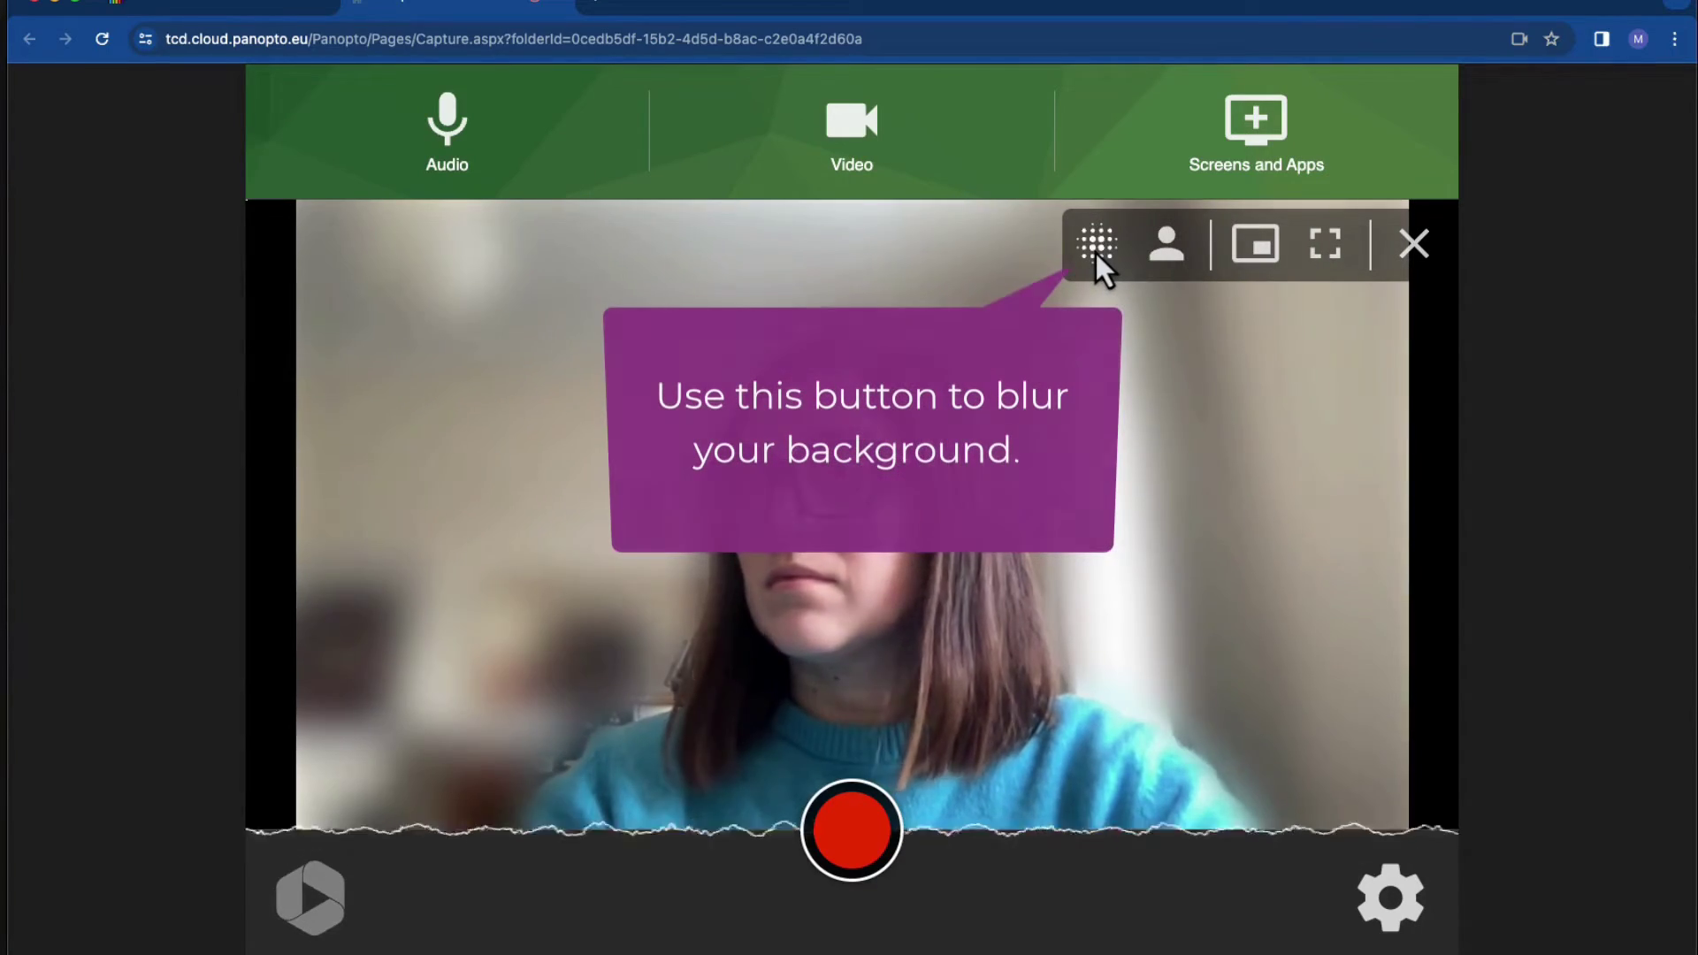
Pick the PowerPoint presentation window from the Window list as the shared source
click(1281, 143)
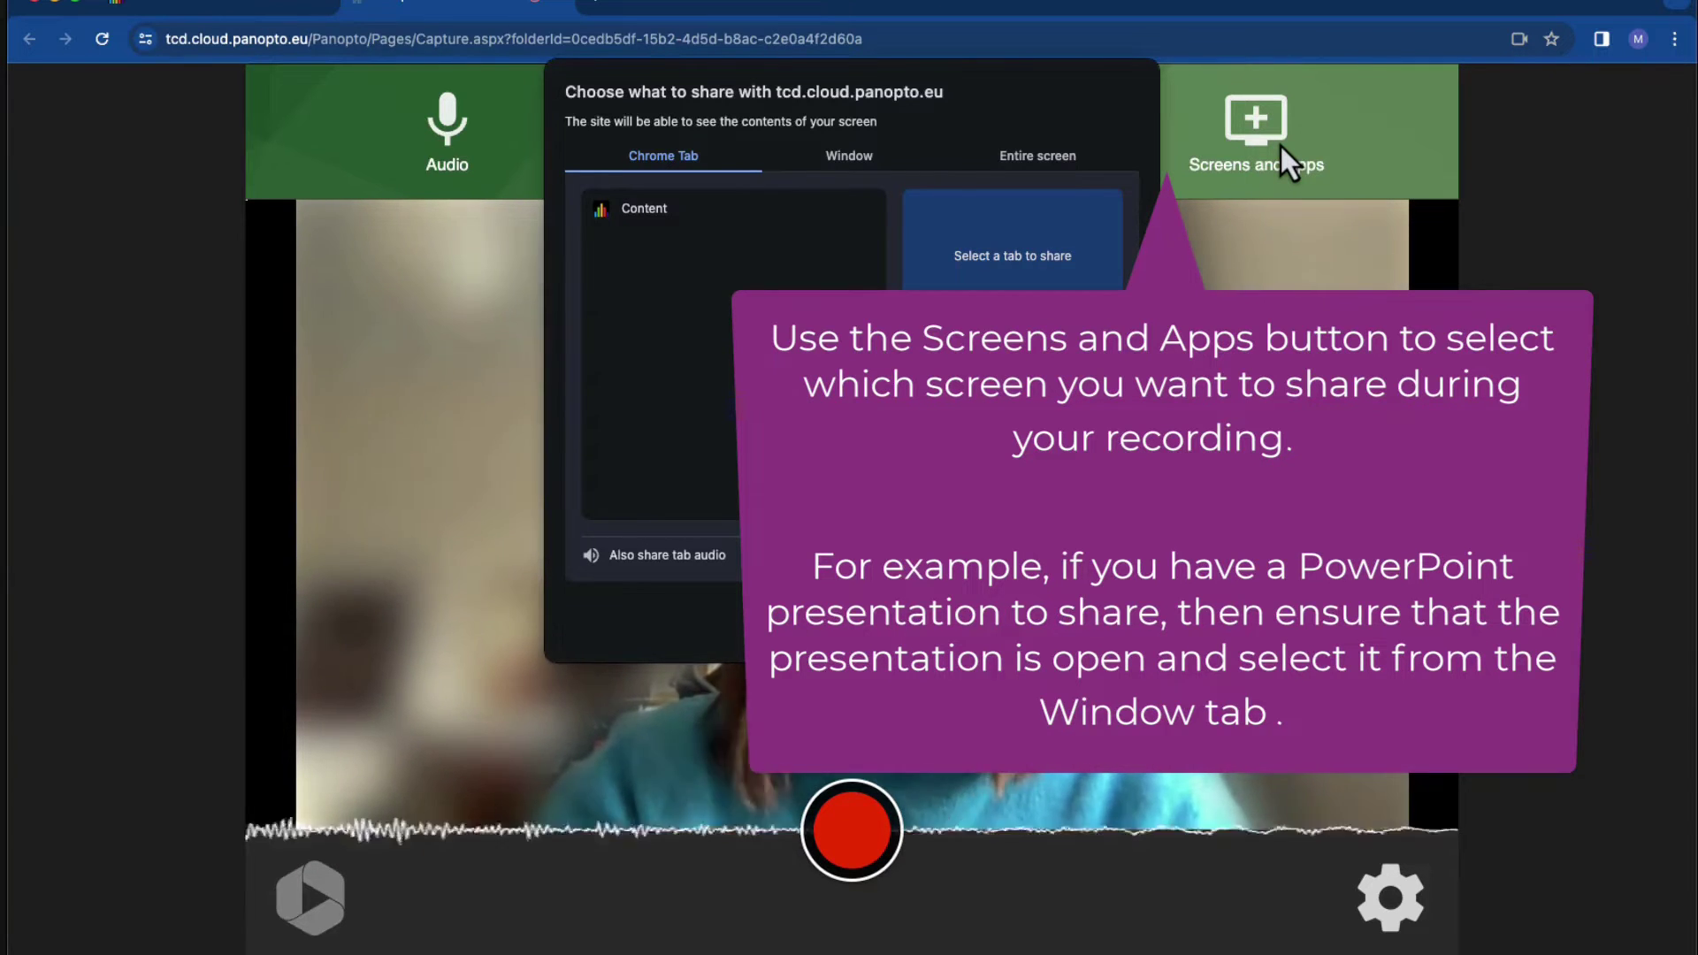
click(841, 161)
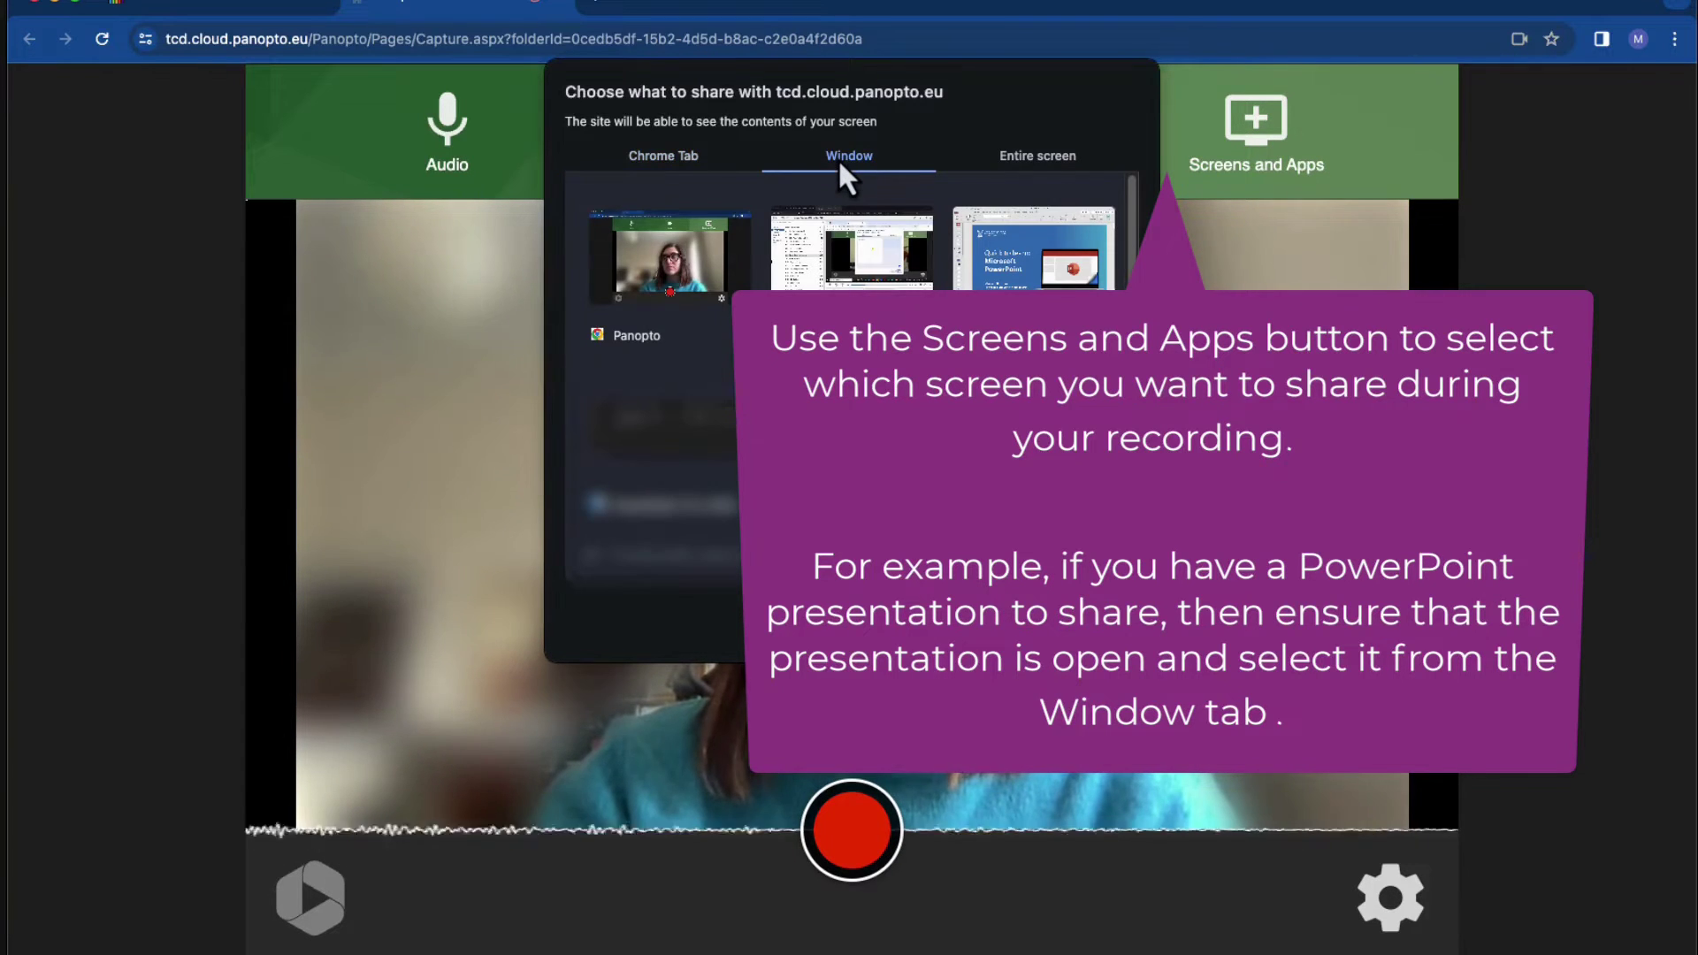
click(1049, 178)
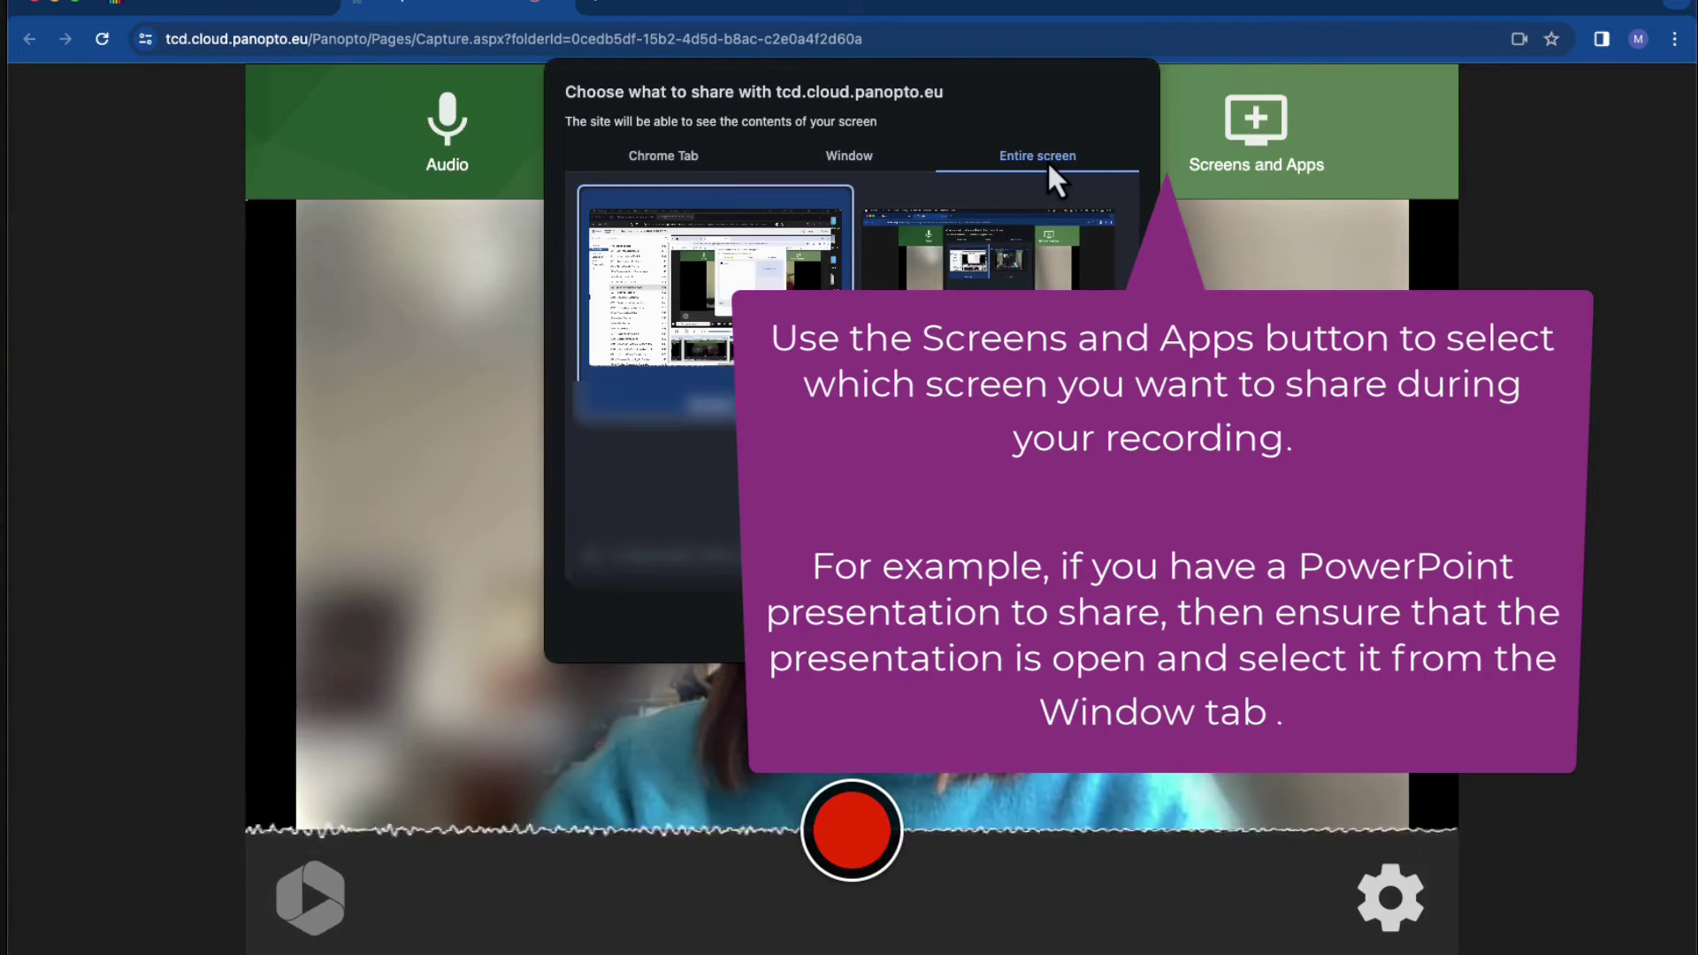
click(850, 157)
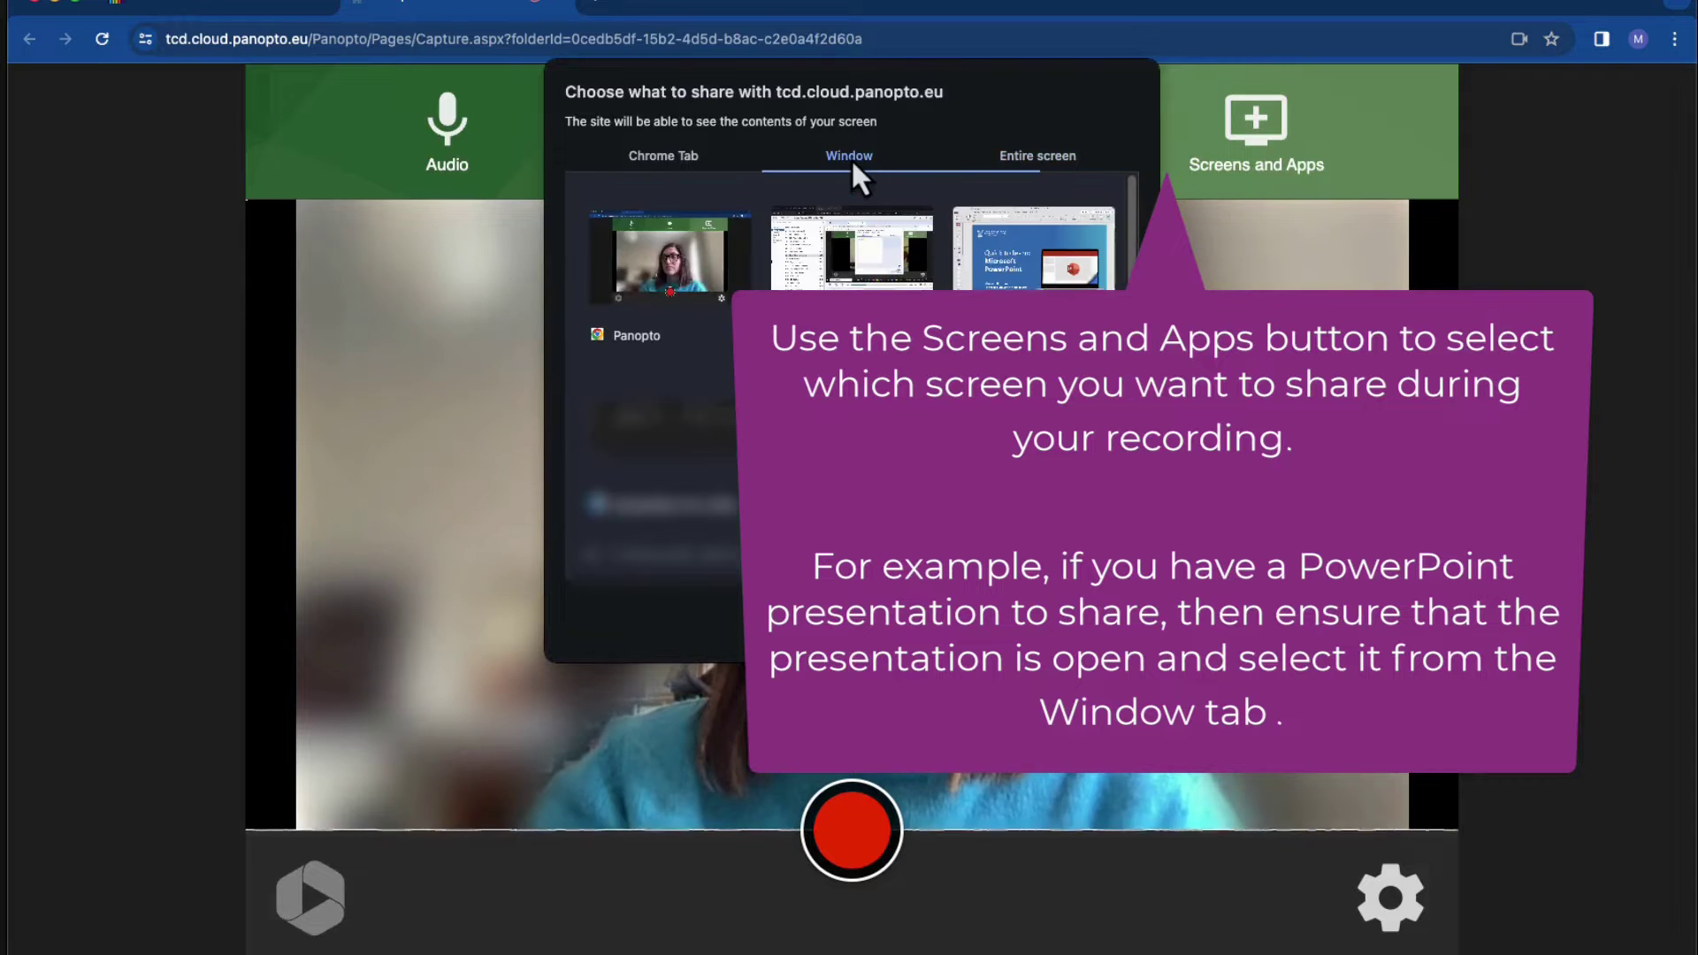
click(1024, 246)
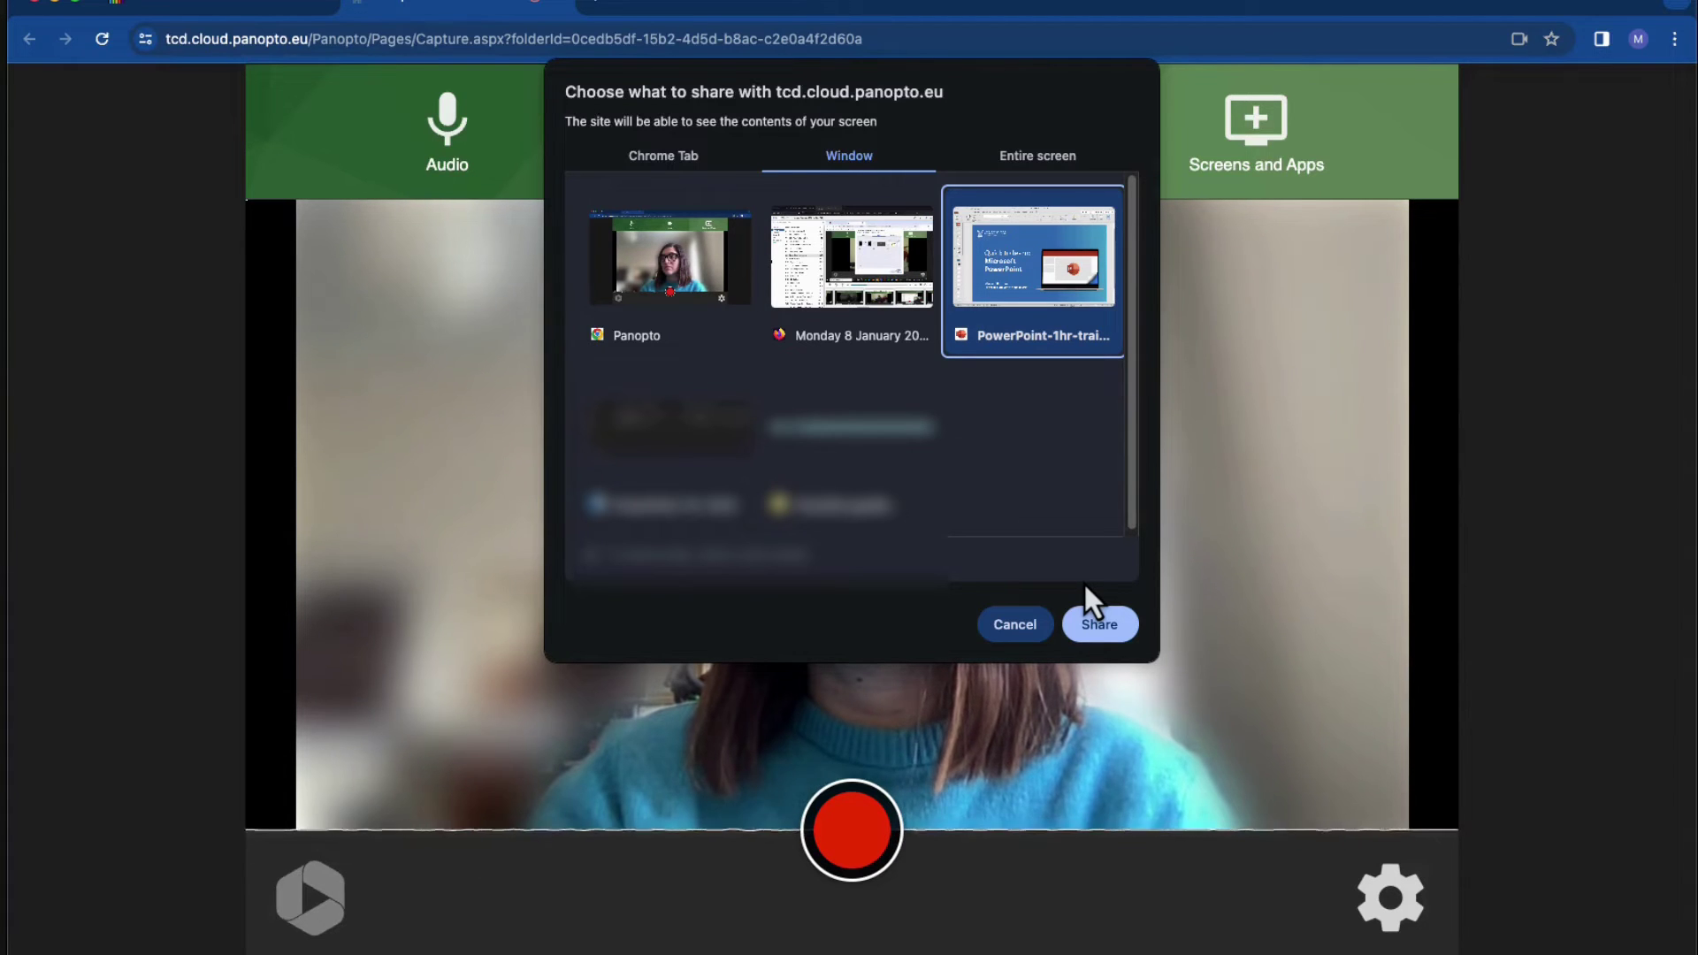
Share the PowerPoint window and remove the webcam overlay from the view
click(1103, 631)
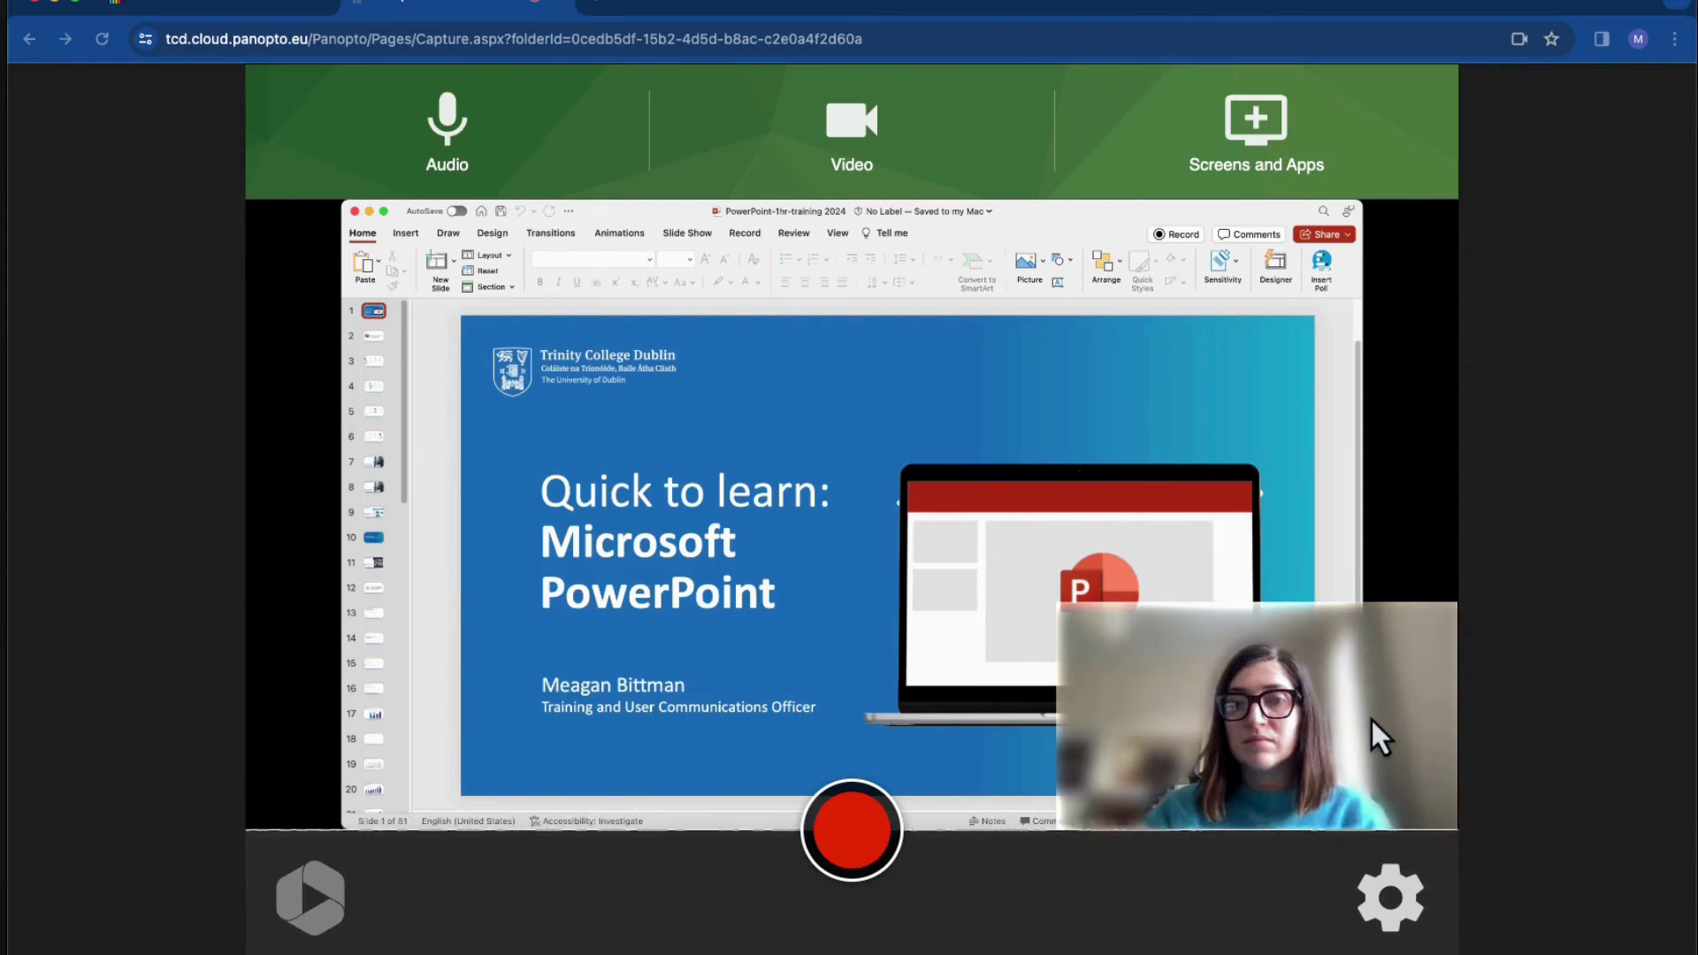
click(1415, 629)
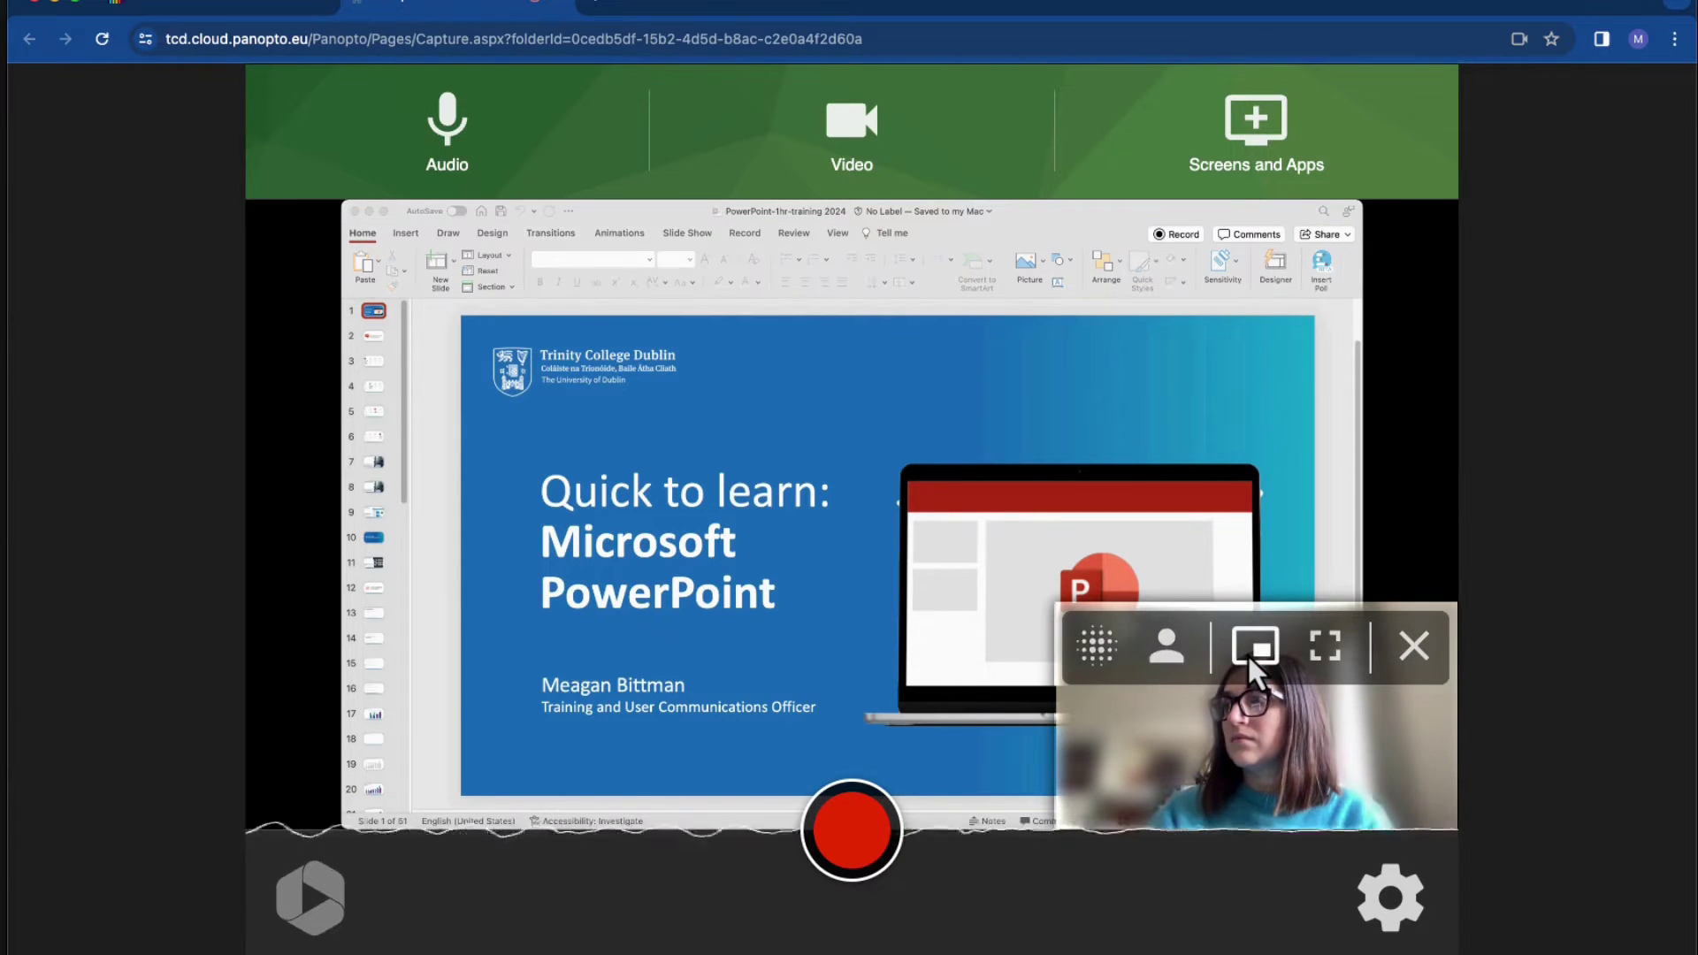
click(1416, 652)
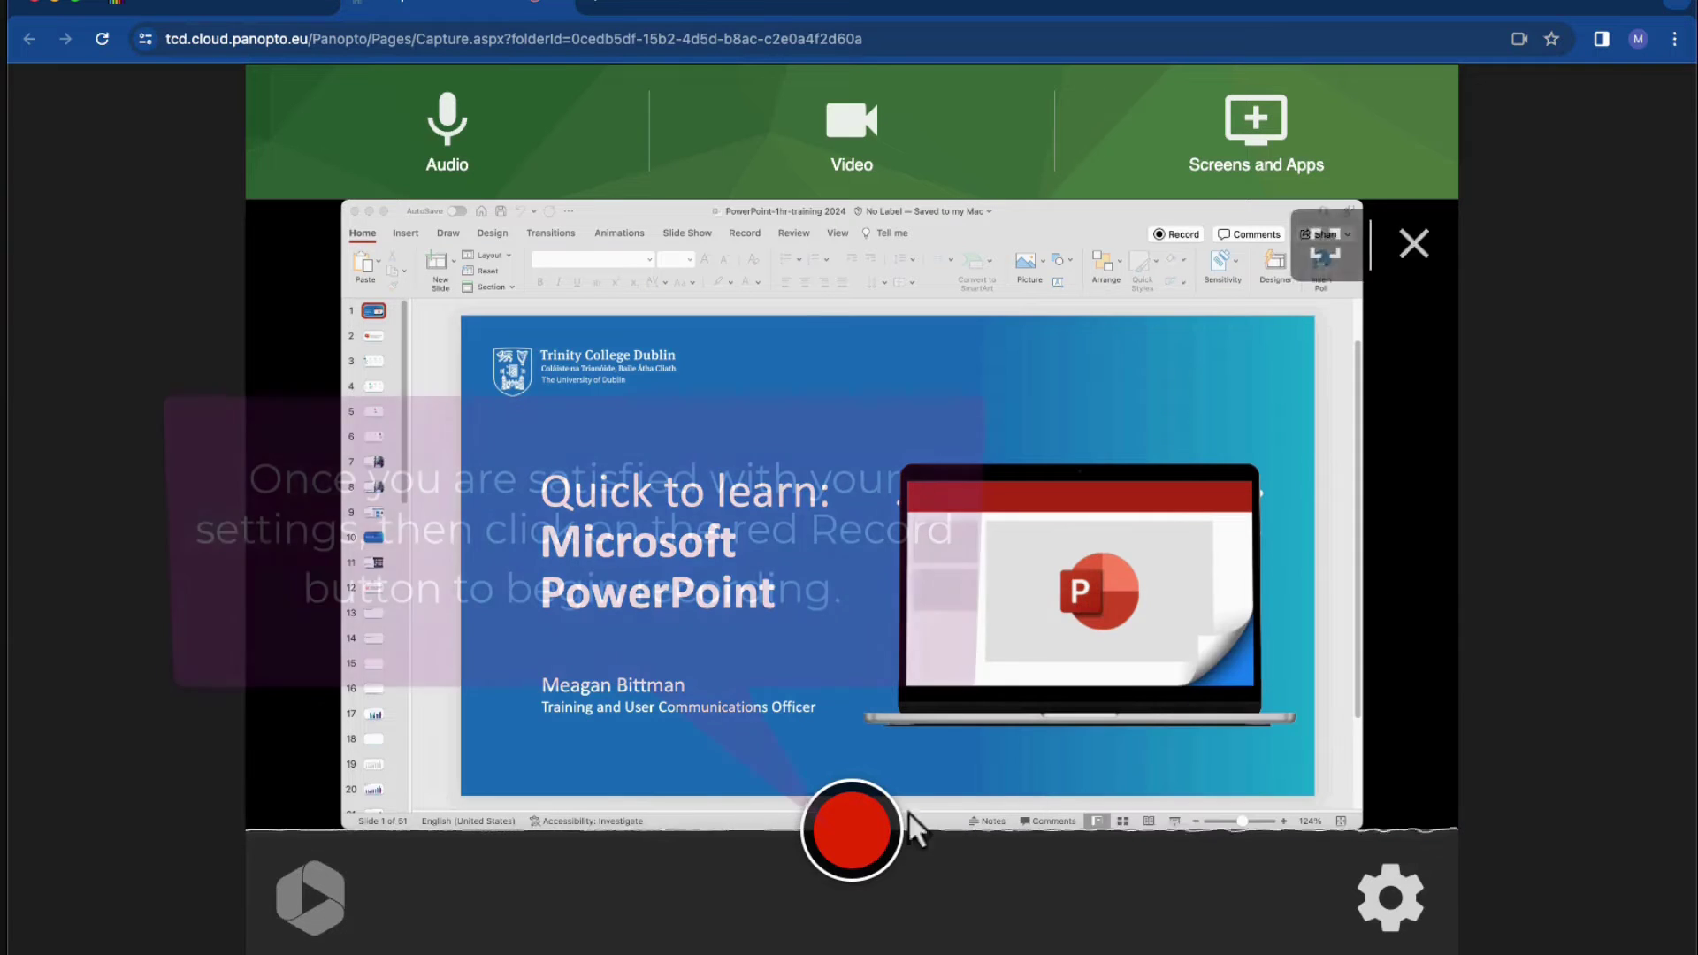
Record while advancing through the slides, then exit the full-screen slideshow
click(851, 828)
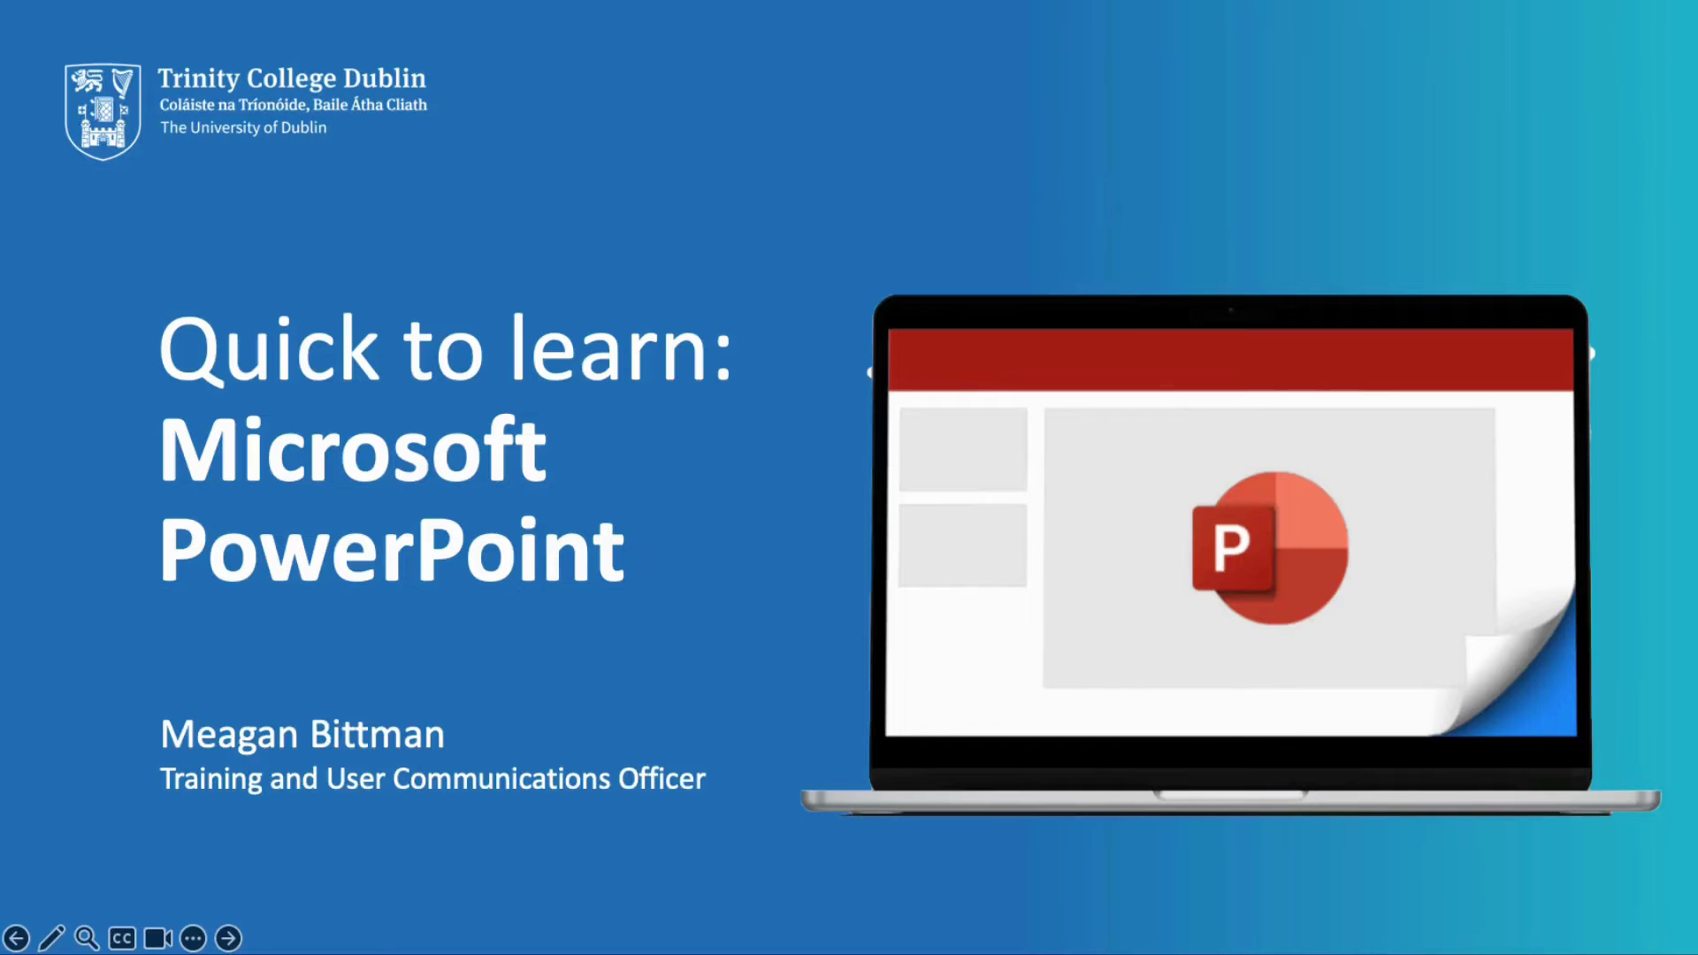
key(Right)
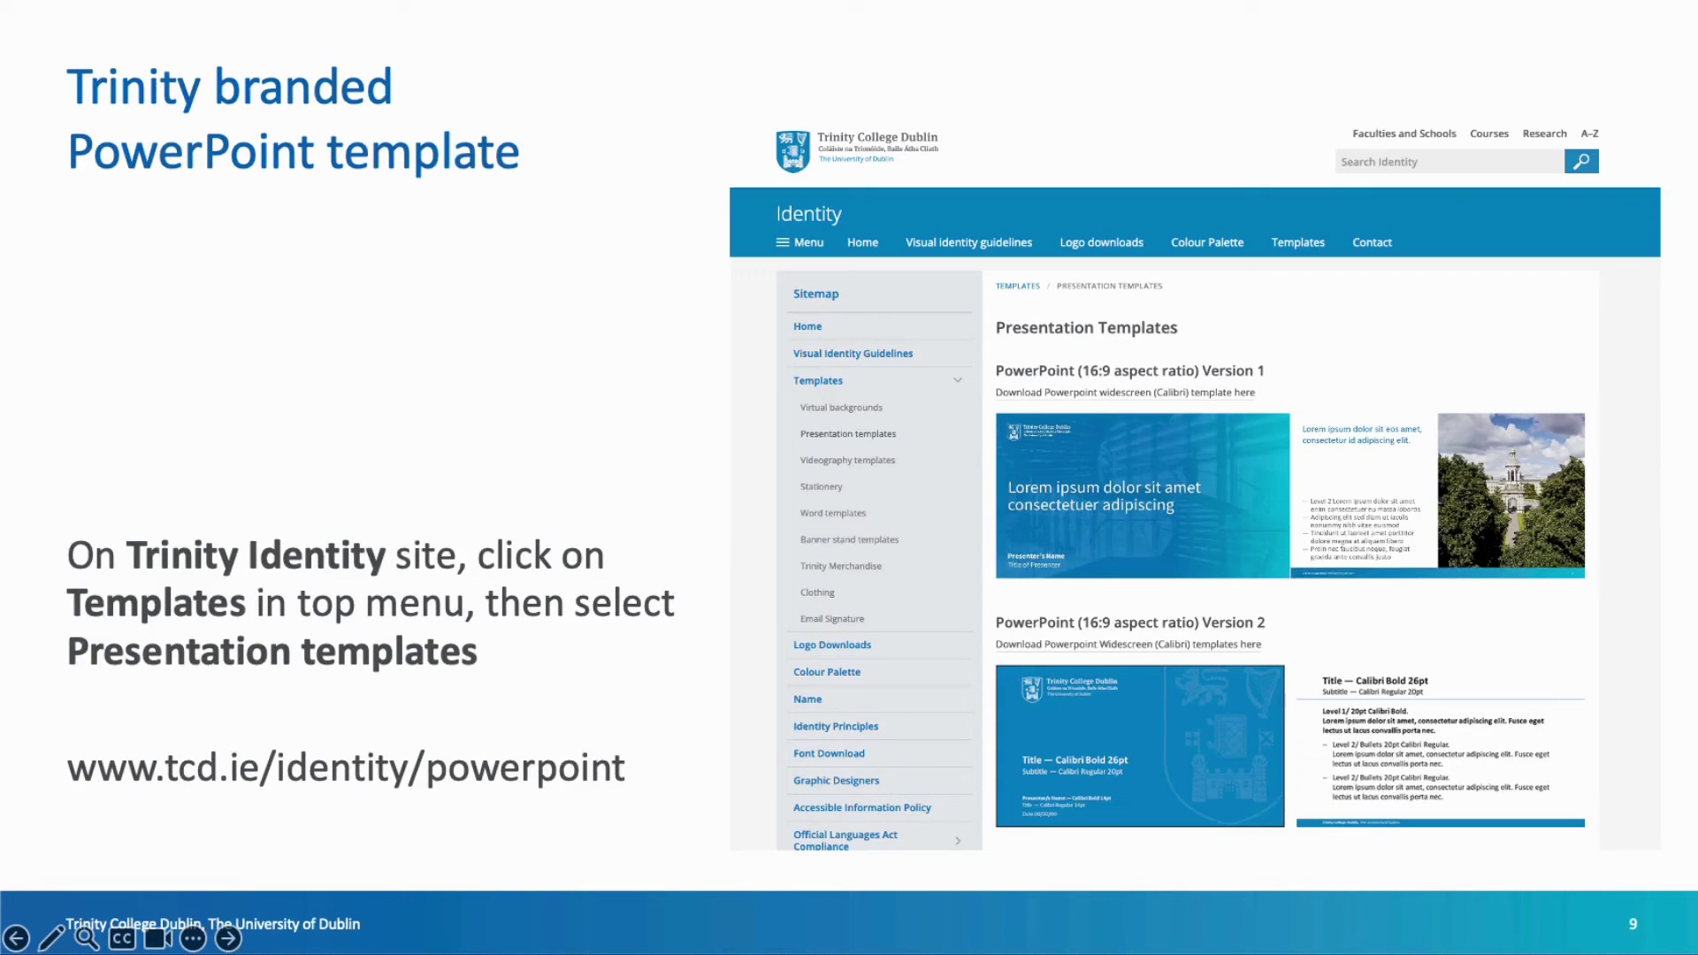
key(Escape)
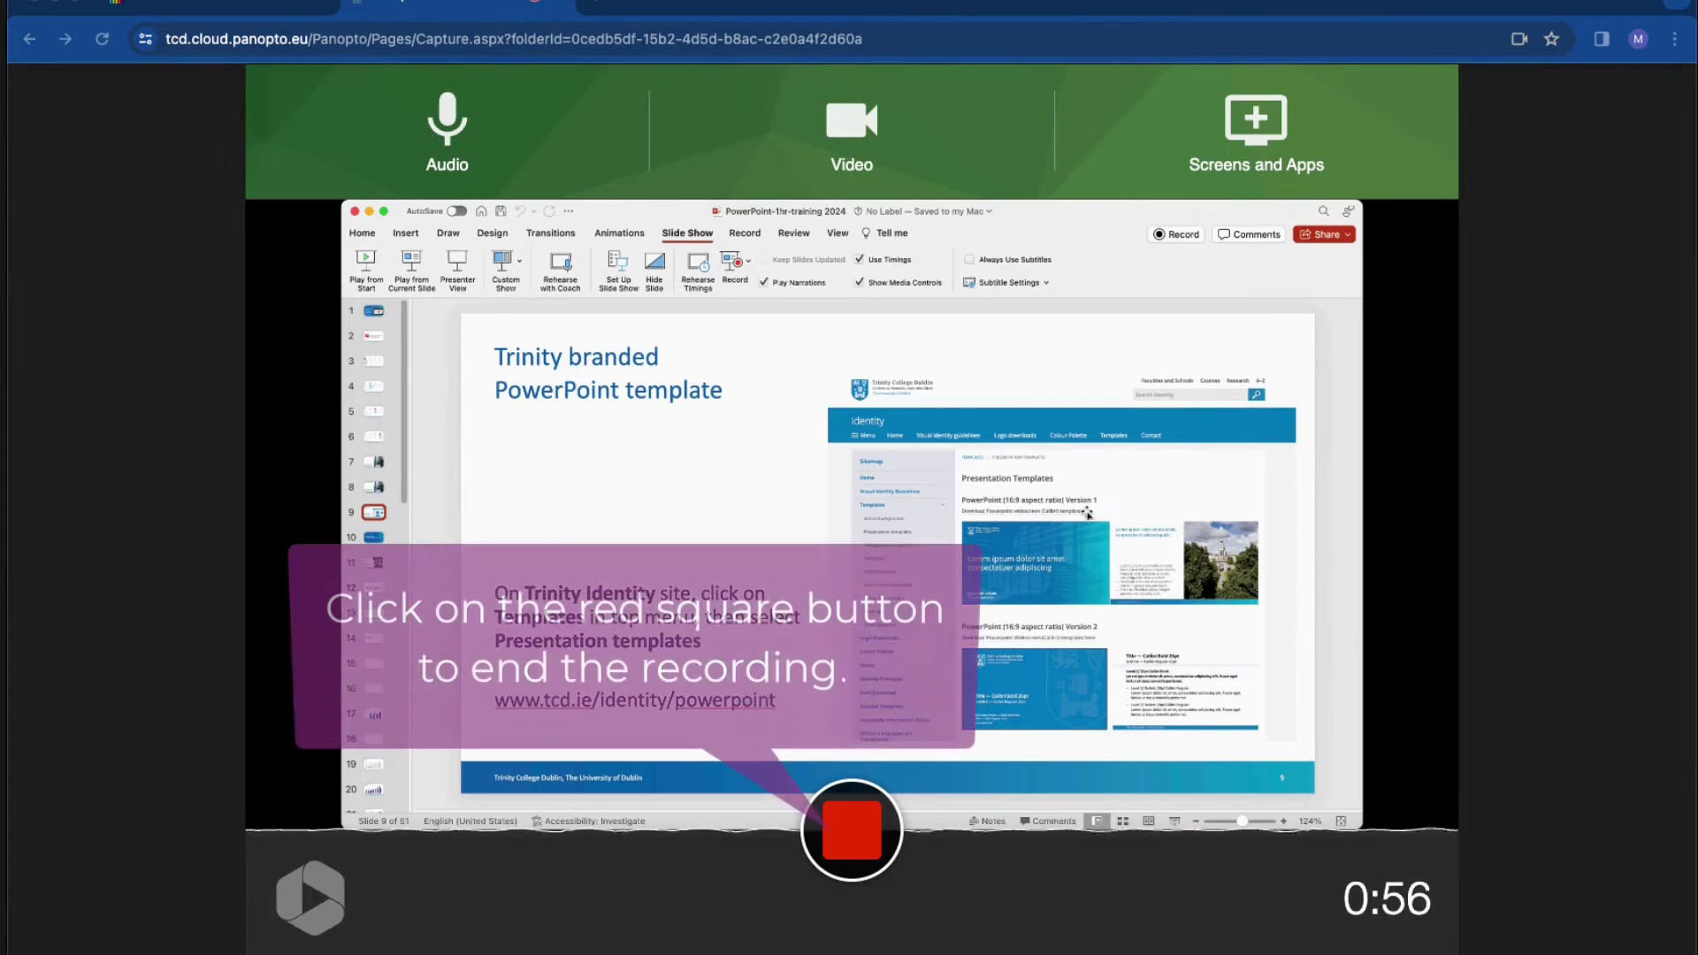
Stop the recording, title it 'PowerPoint for Beginners' and add description 'This is a quick to learn PowerPoint course'
click(850, 833)
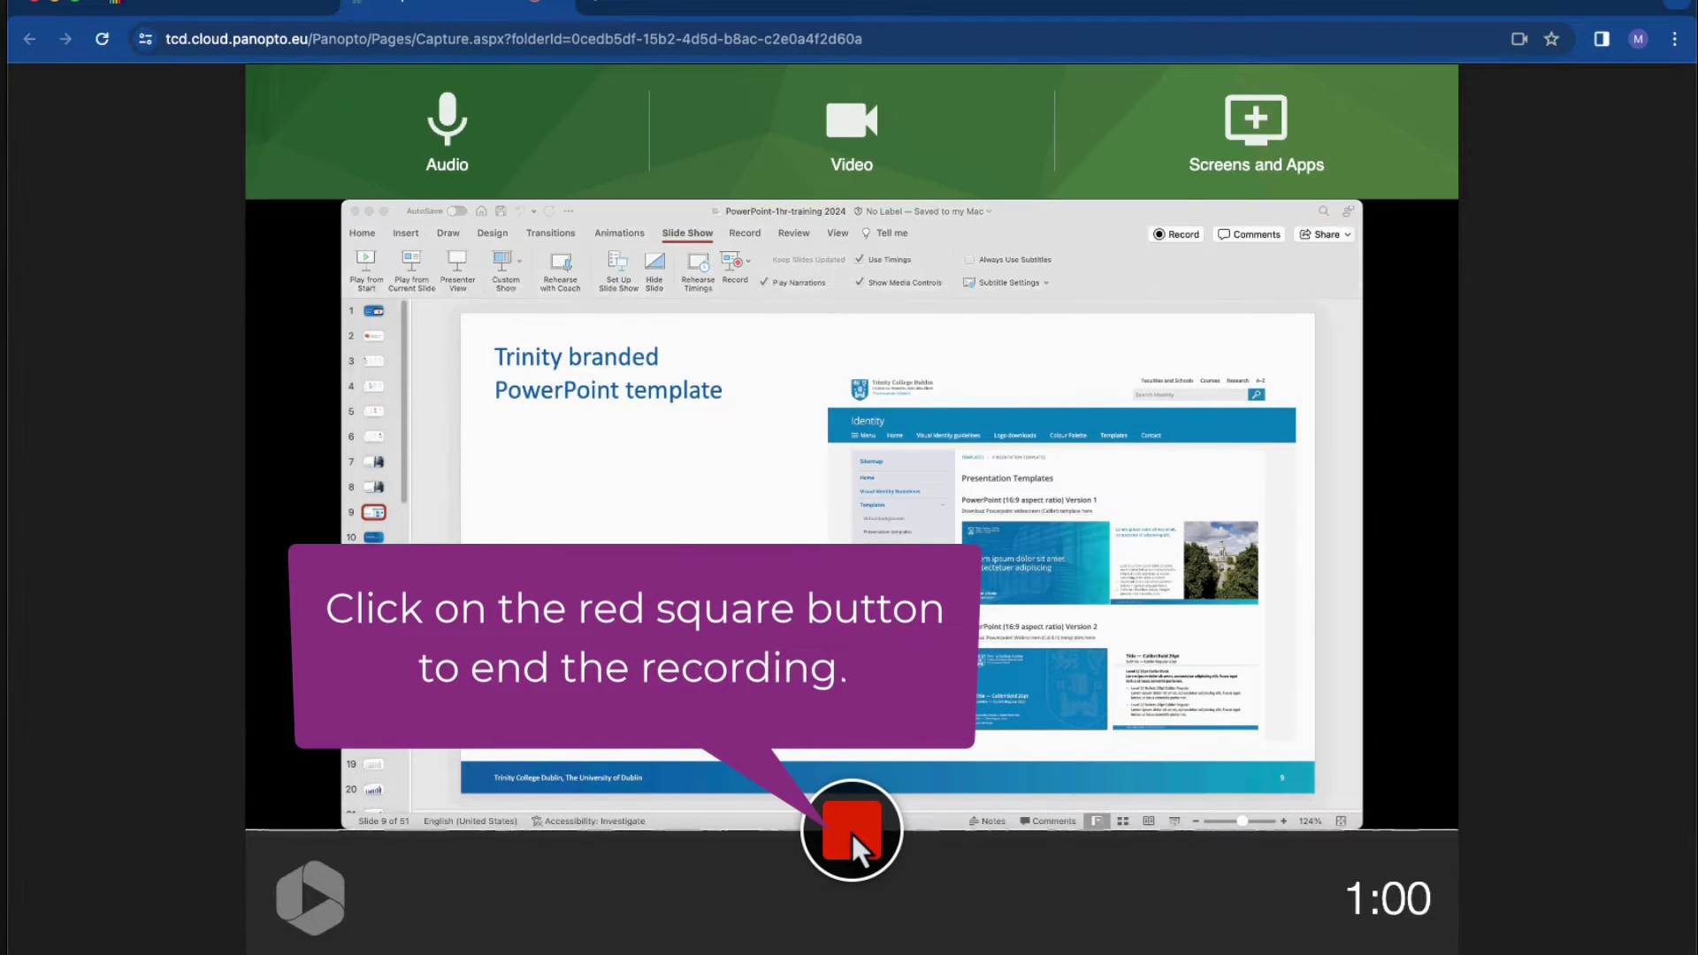
click(851, 832)
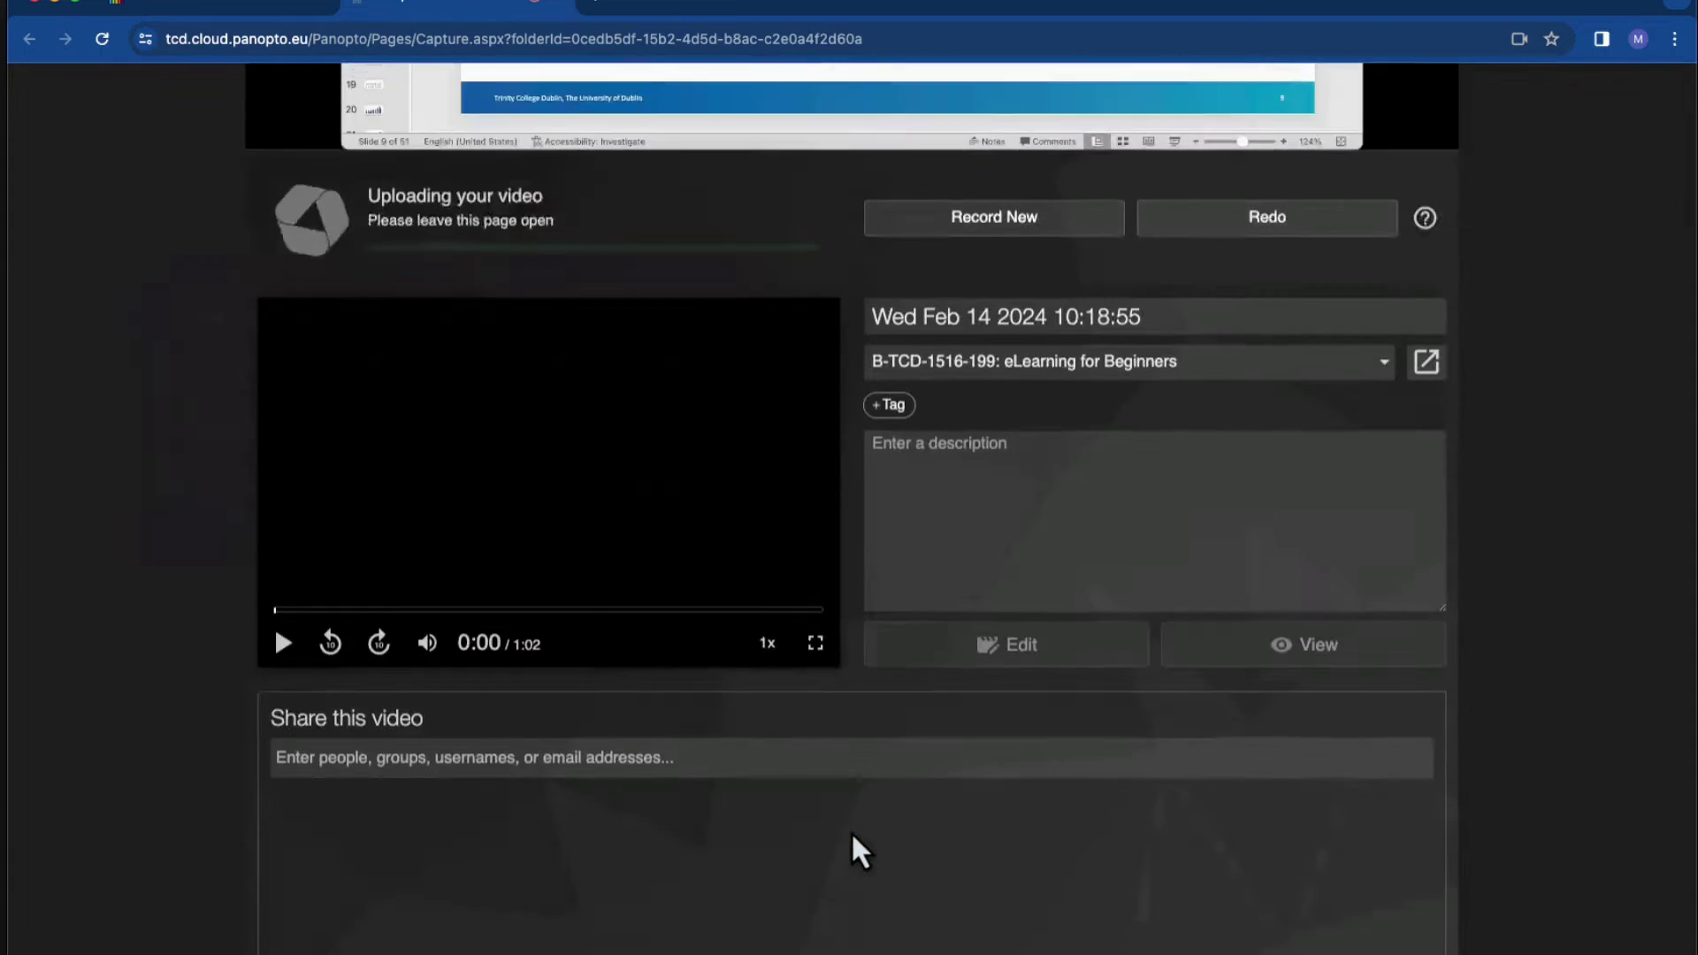
click(1134, 231)
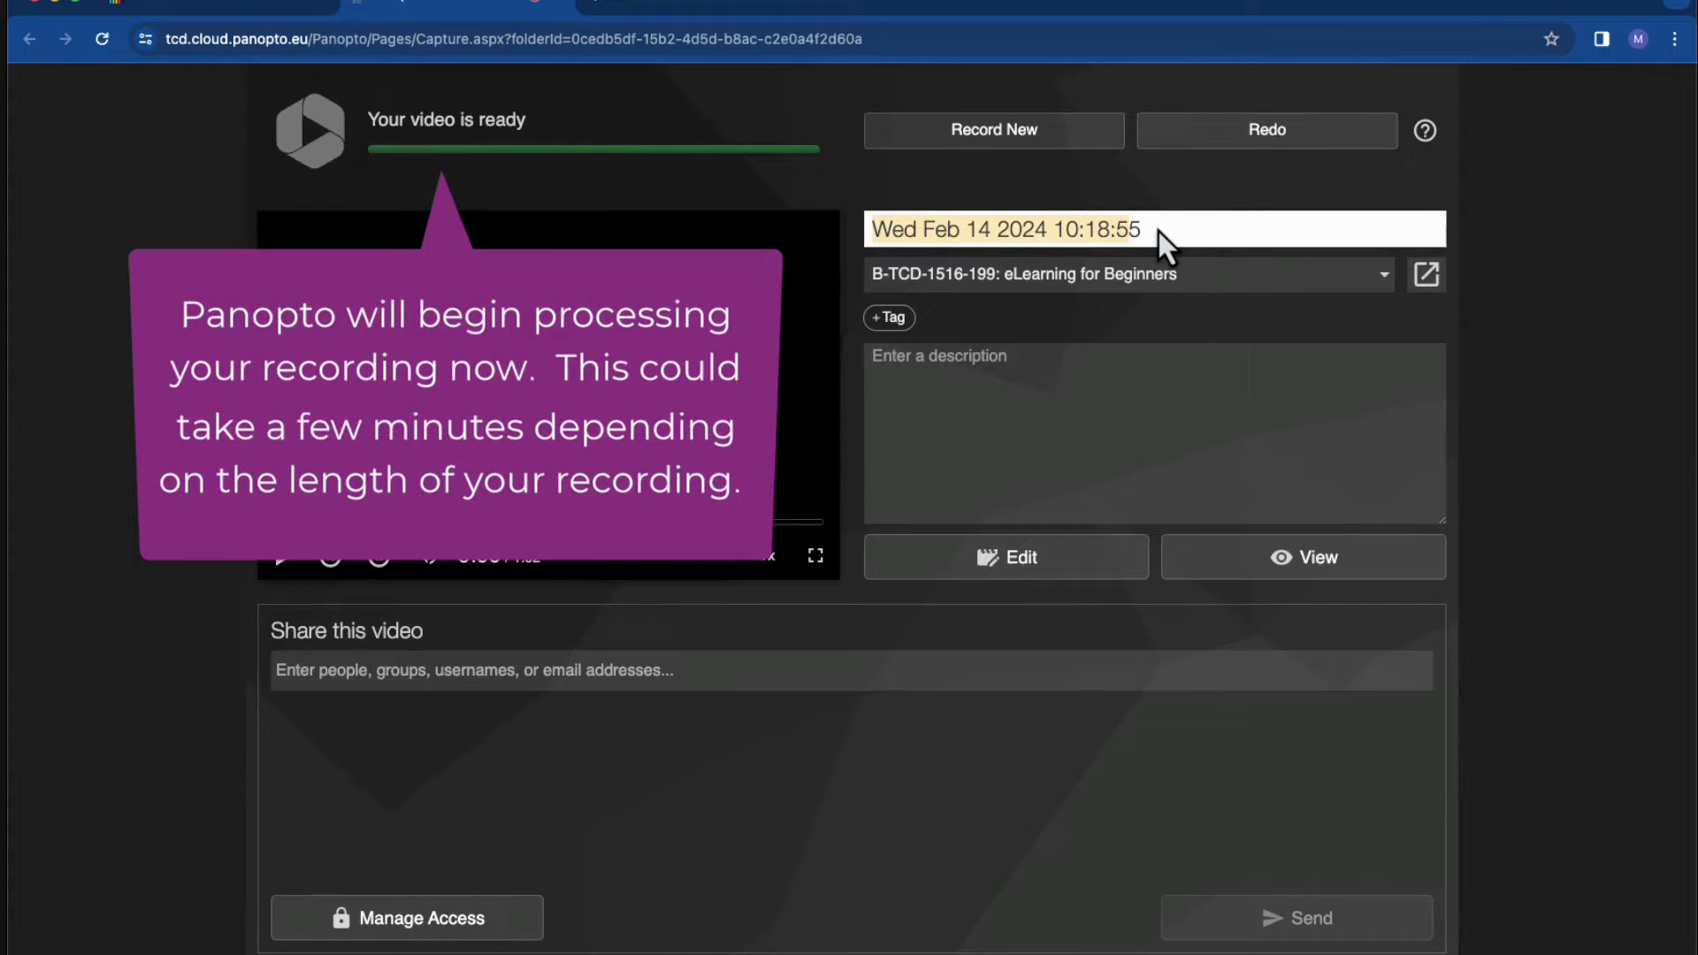
text(Power5)
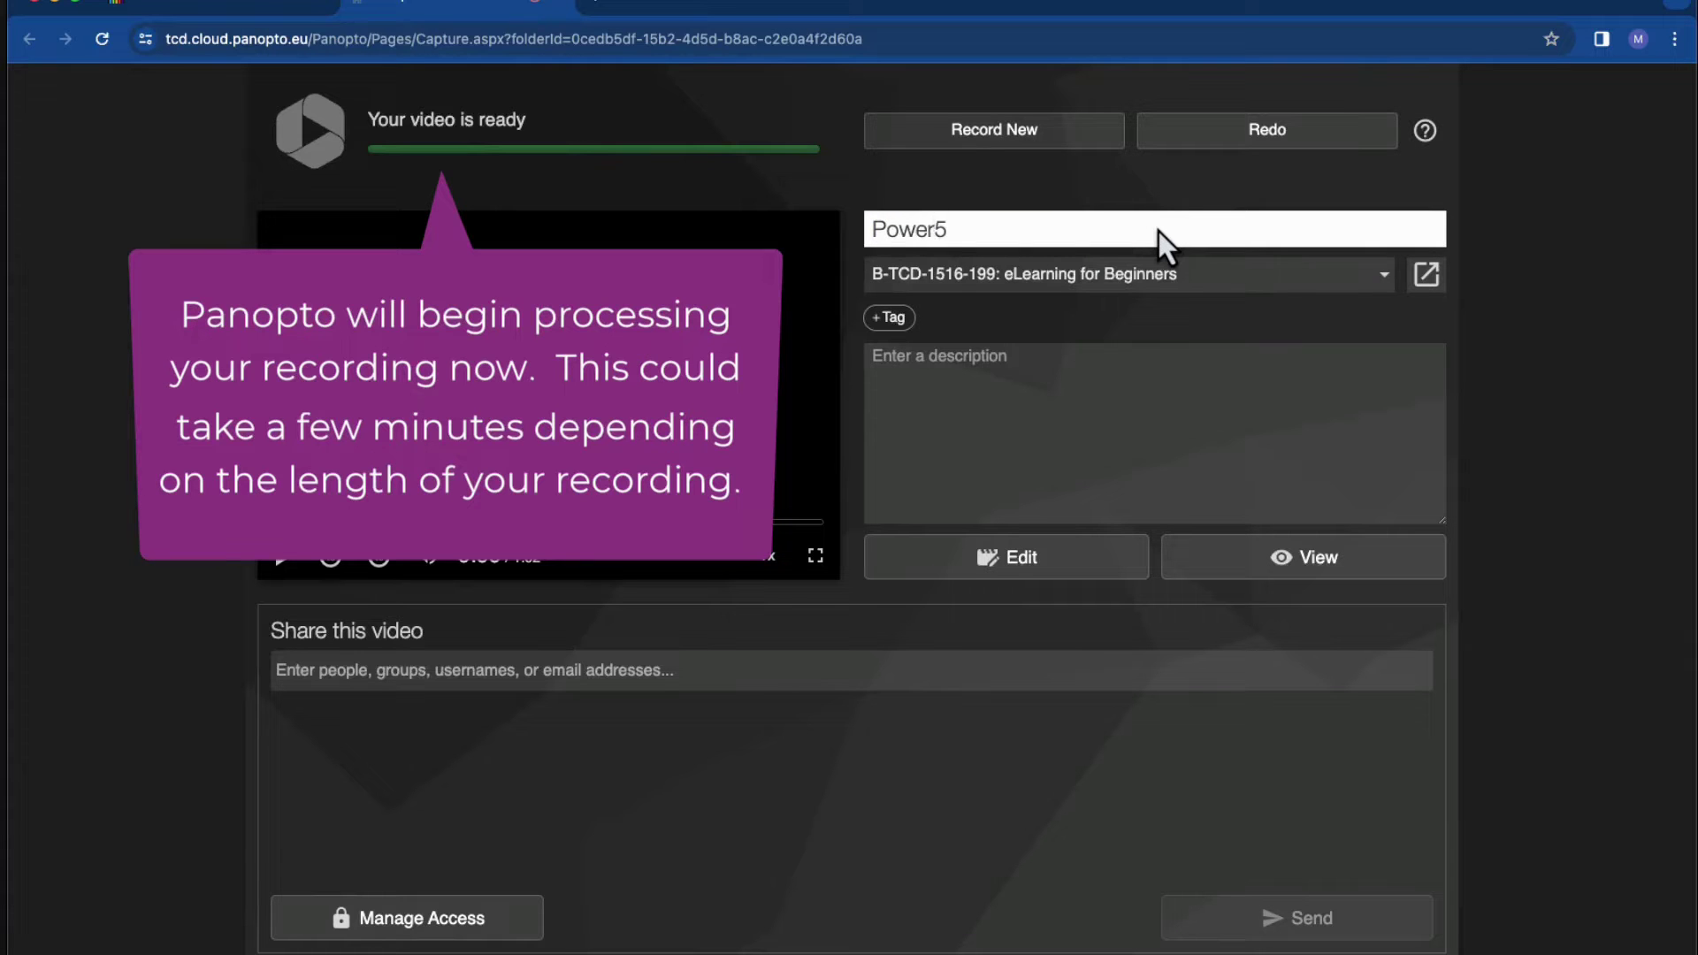
key(BackSpace)
text(Point for)
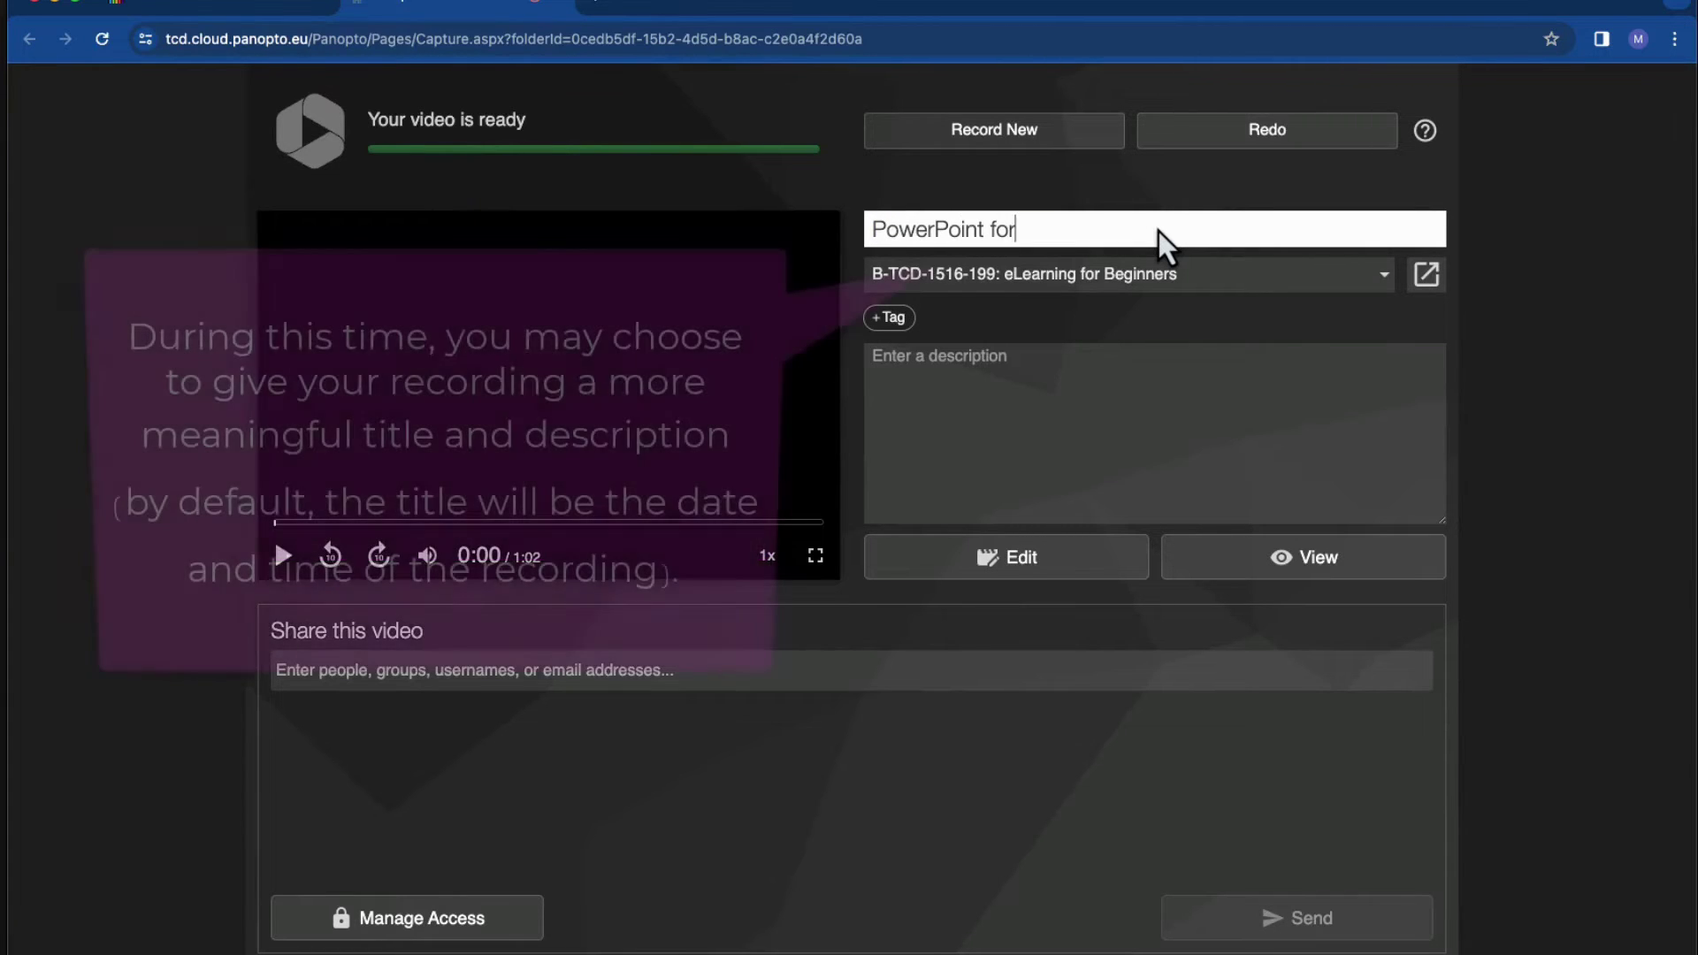
text( Beginner)
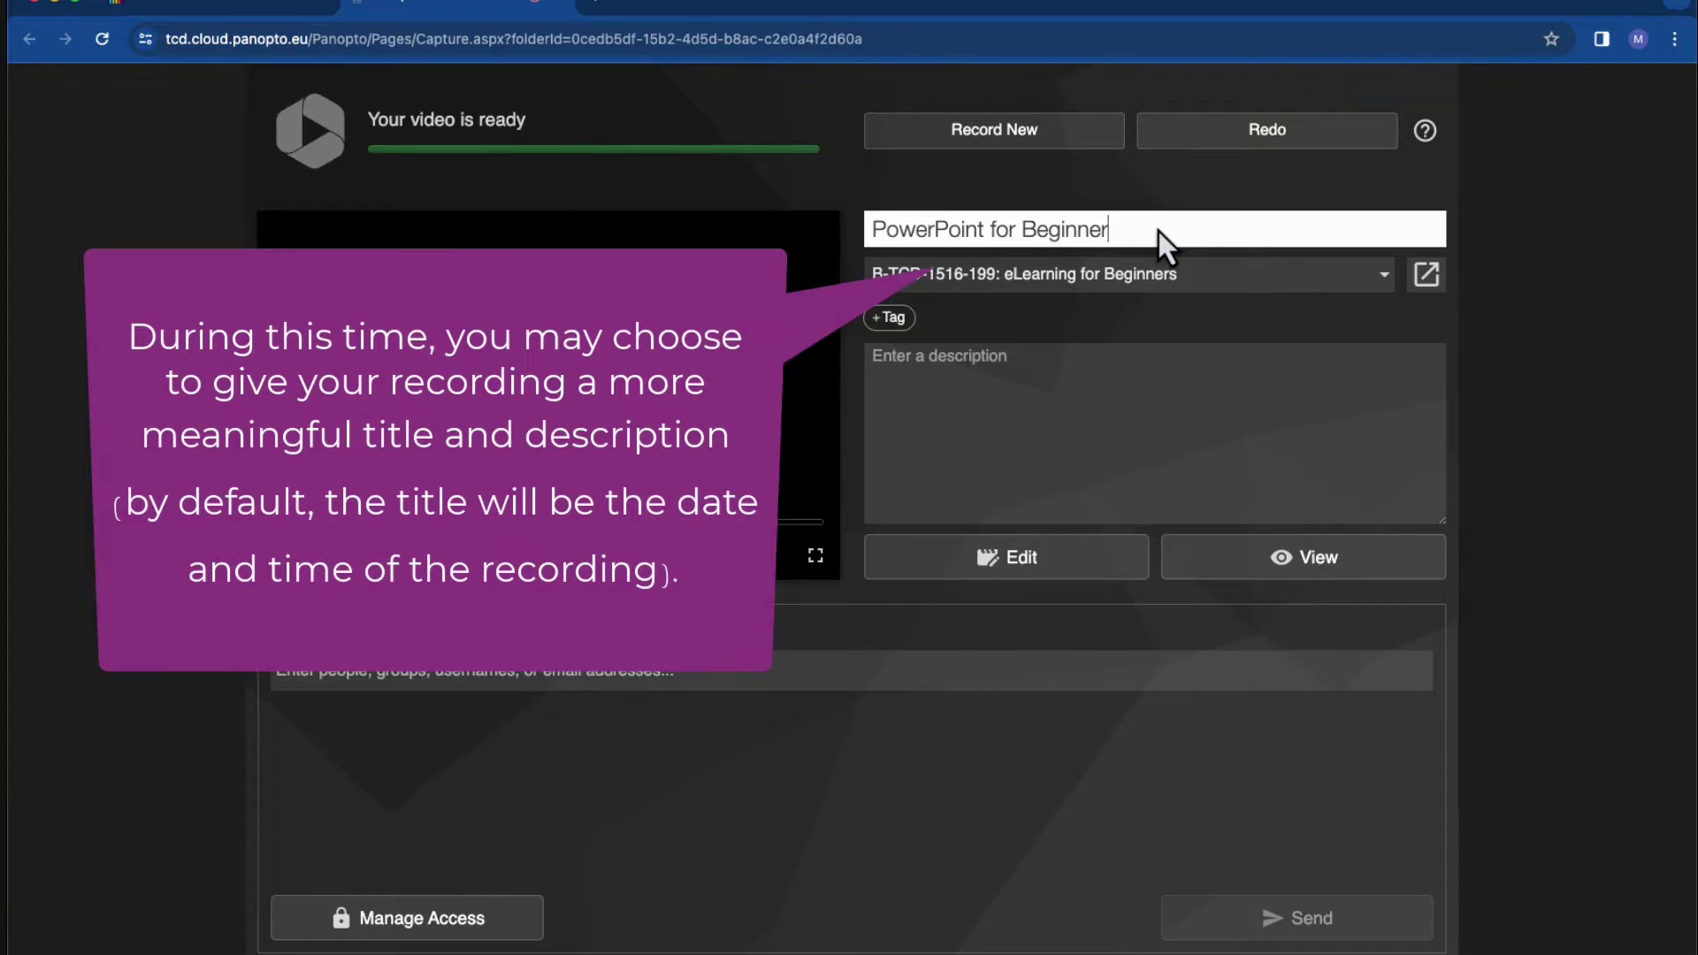
text(s)
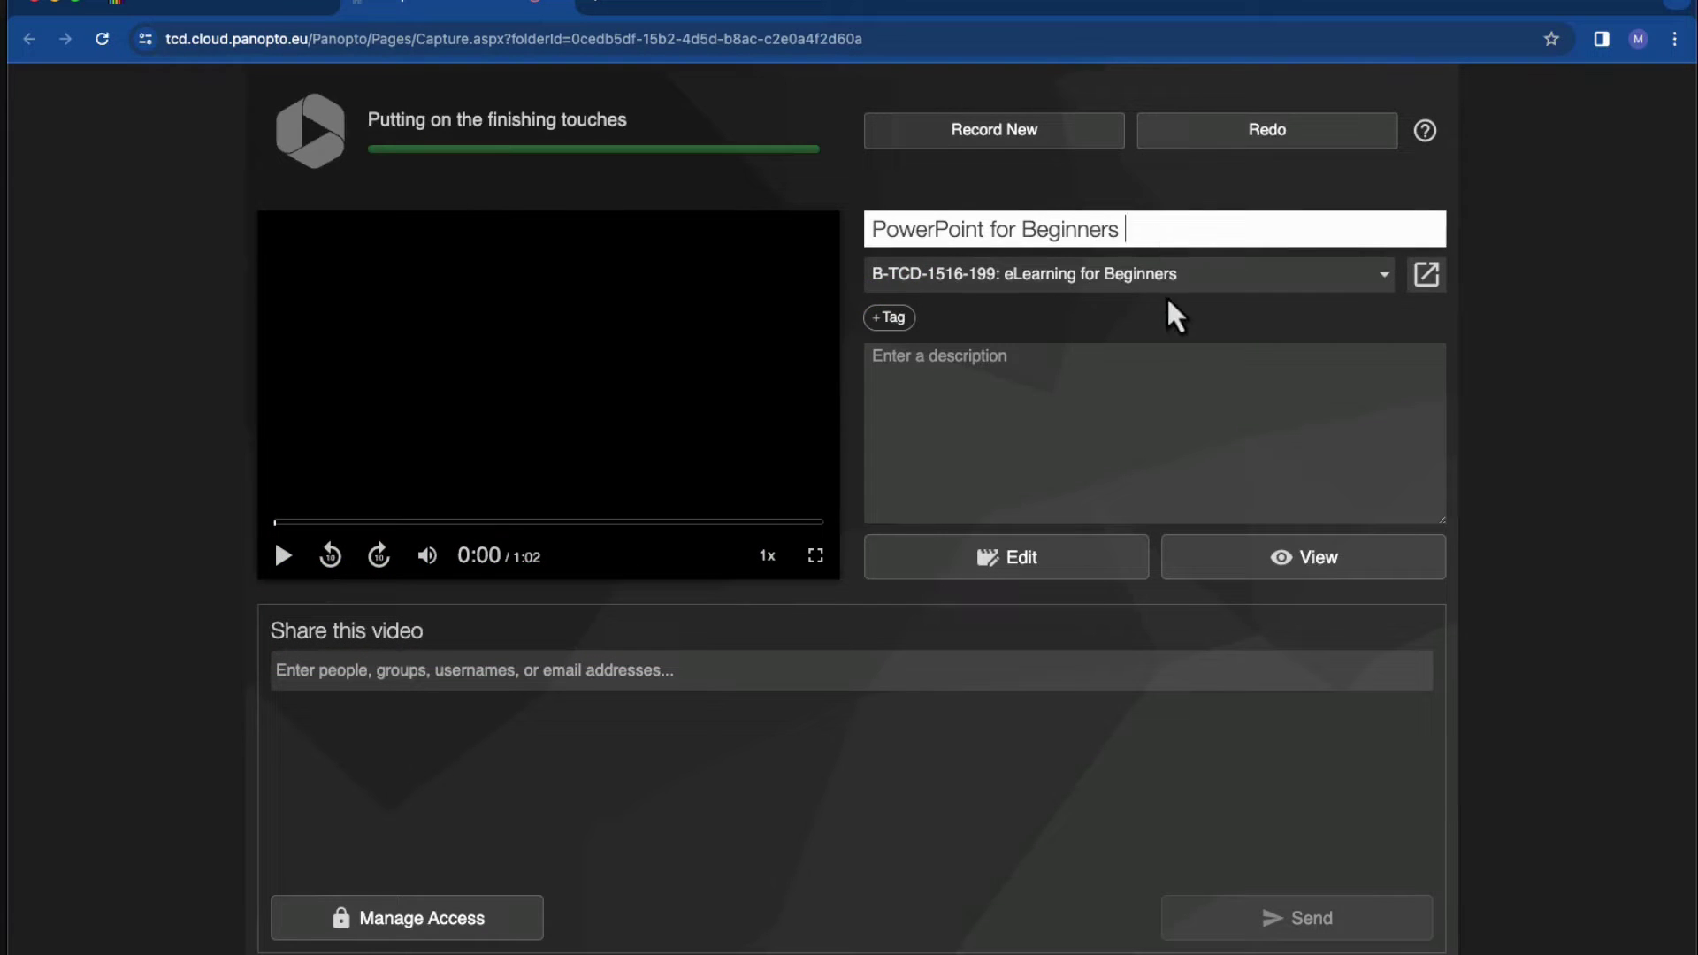
click(1006, 389)
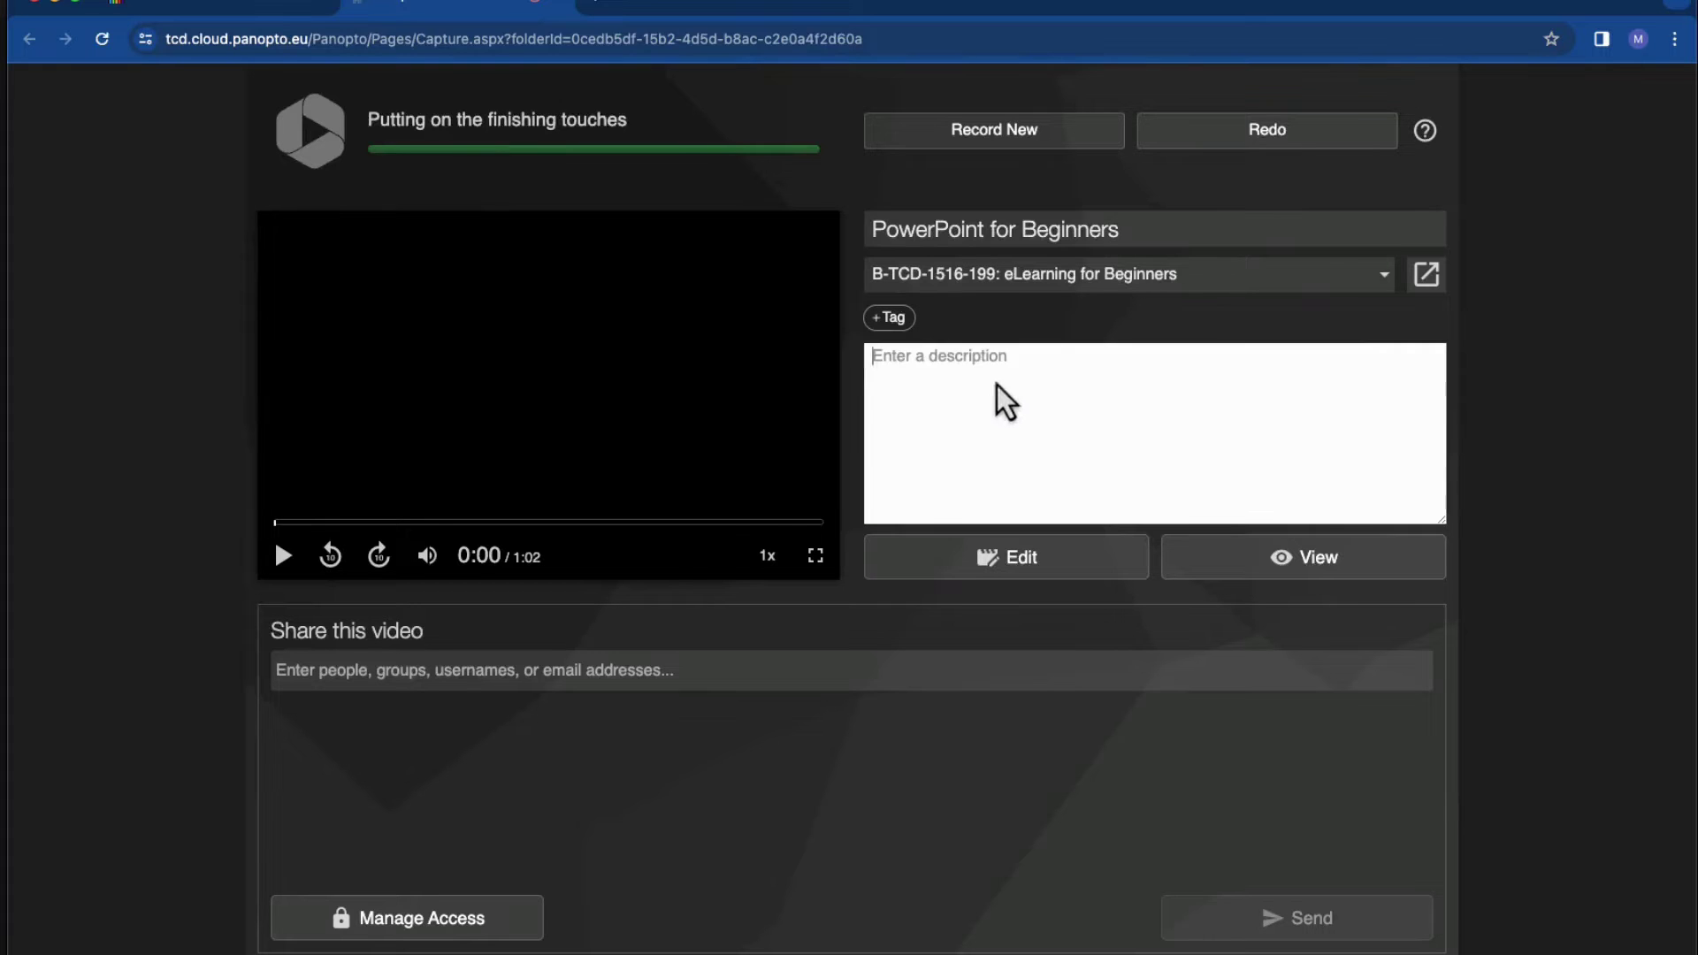
text(This is a quick to learn PowerPoint course)
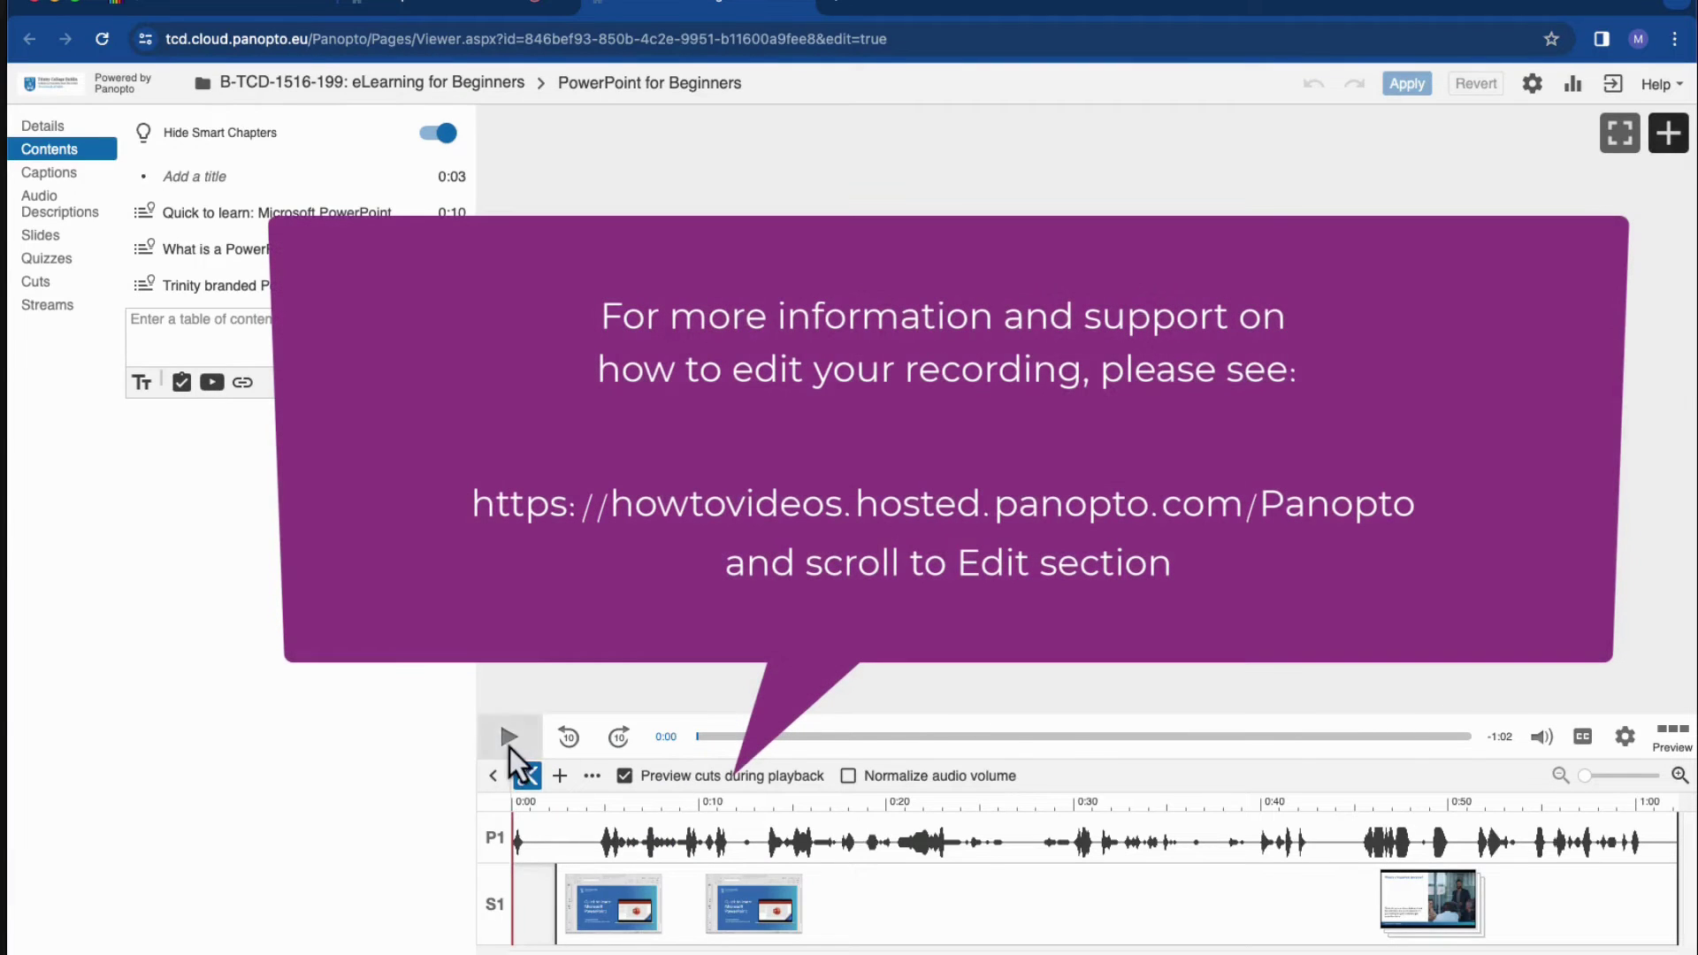
Play the recording in the editor and pause it at 0:08
click(510, 747)
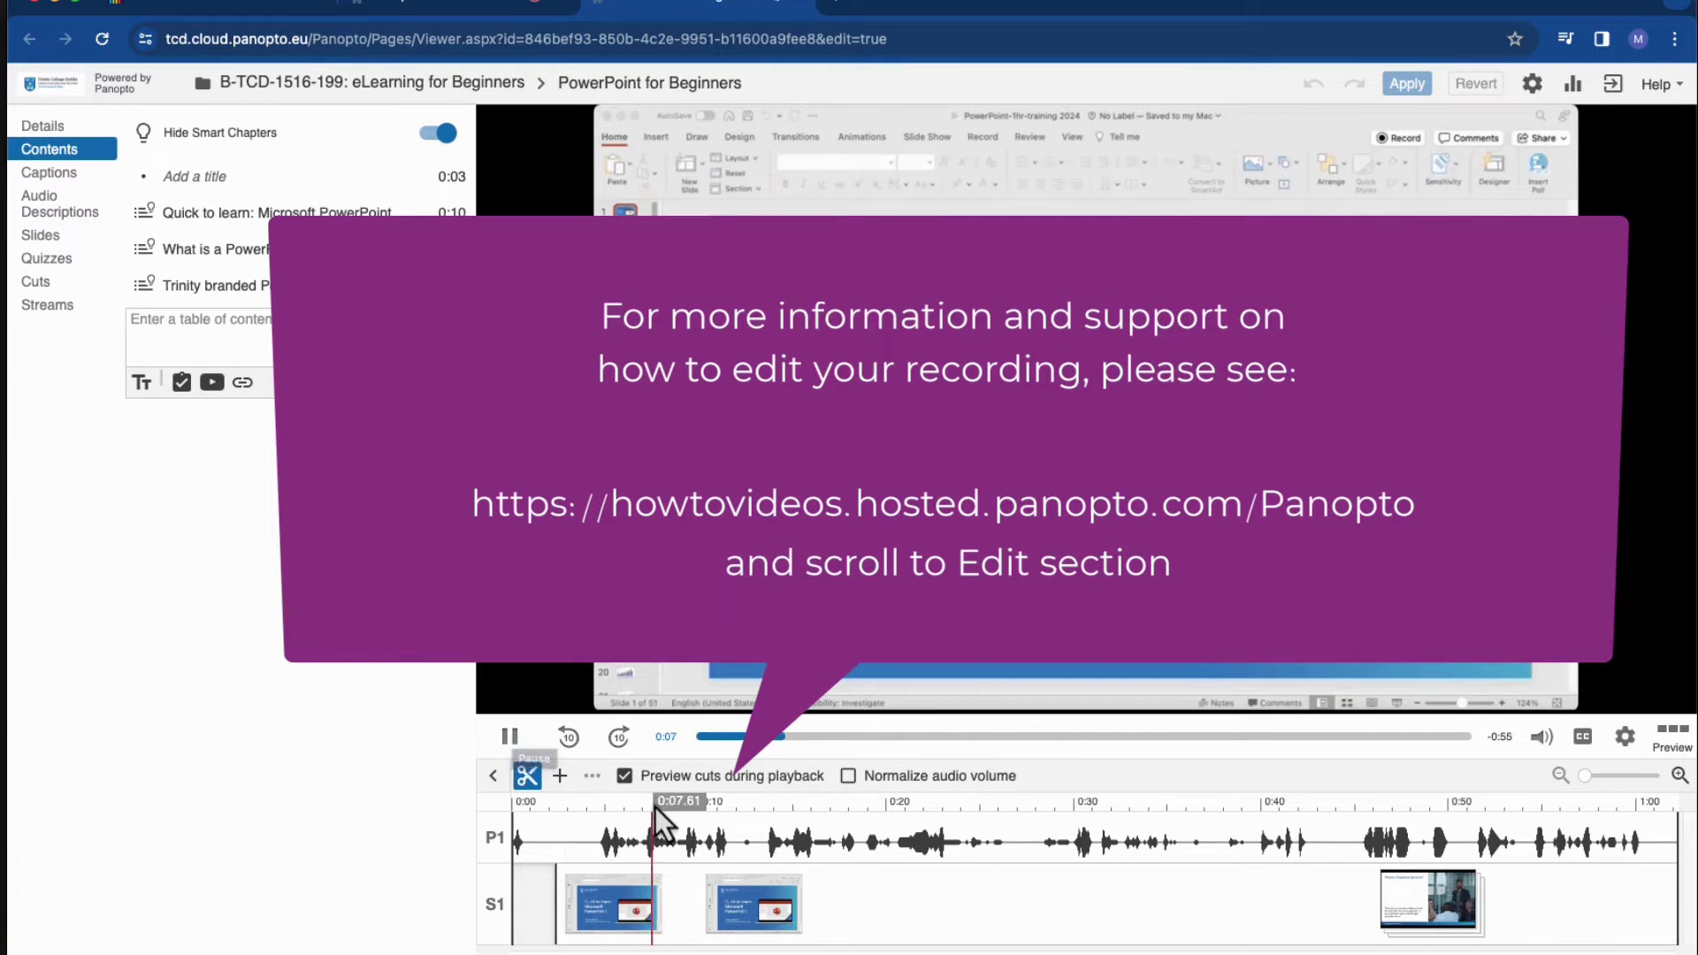
click(510, 737)
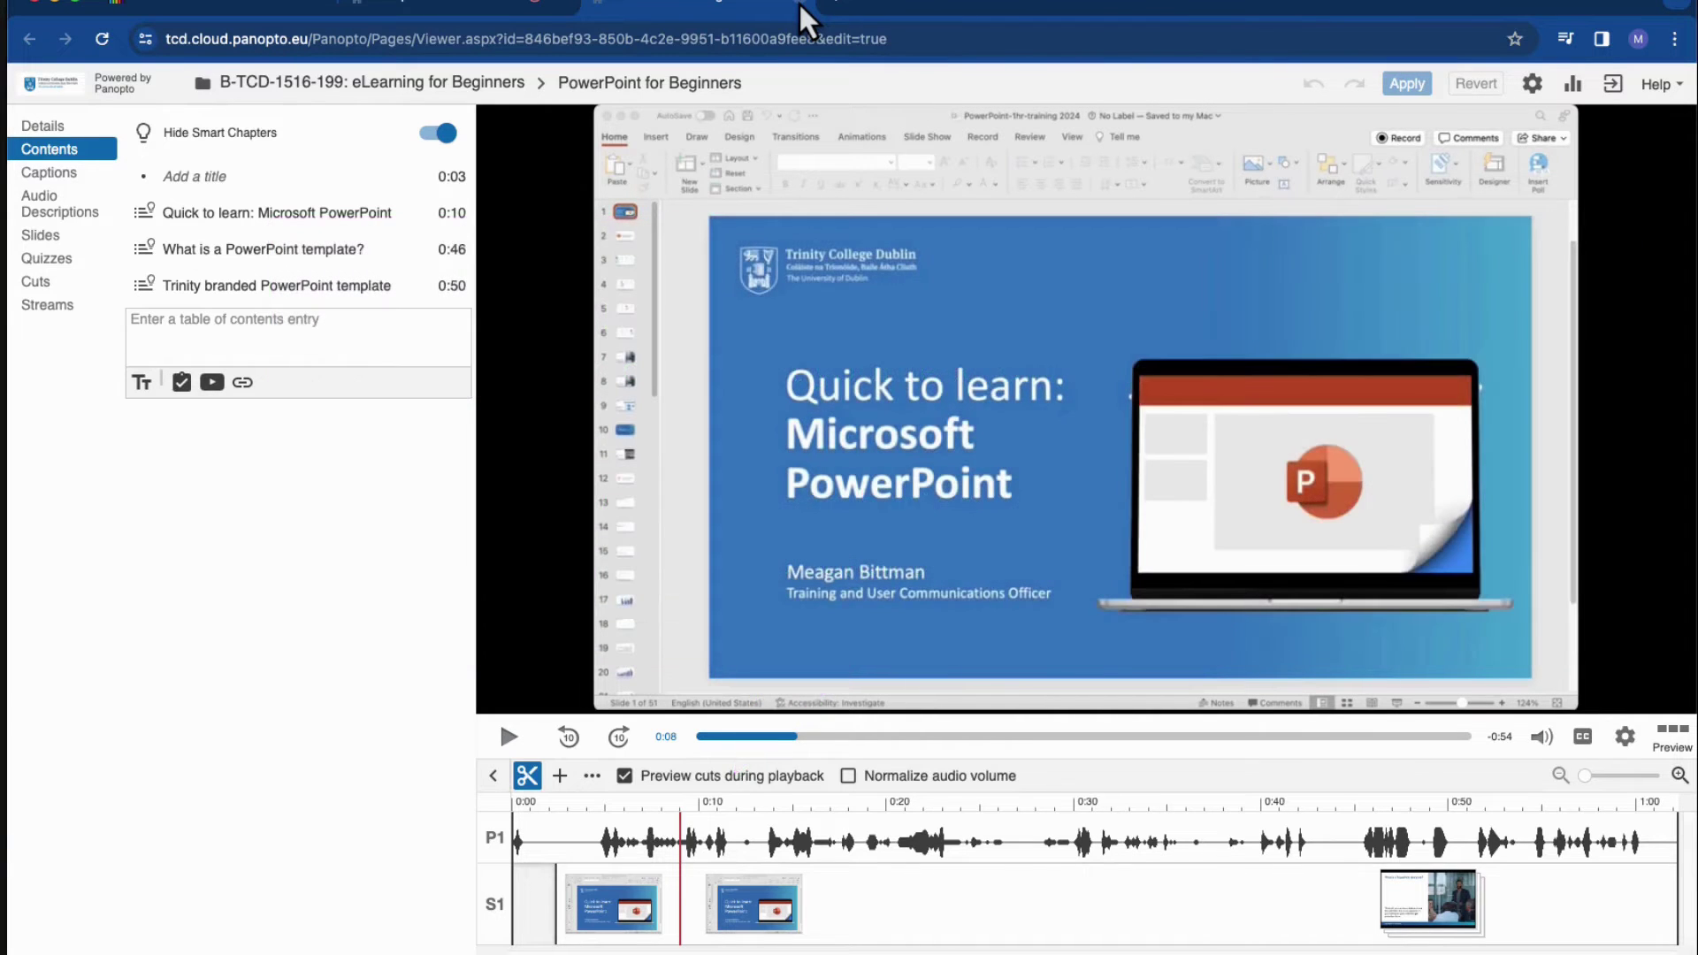
Return via the capture tab to the Blackboard course tab
click(461, 7)
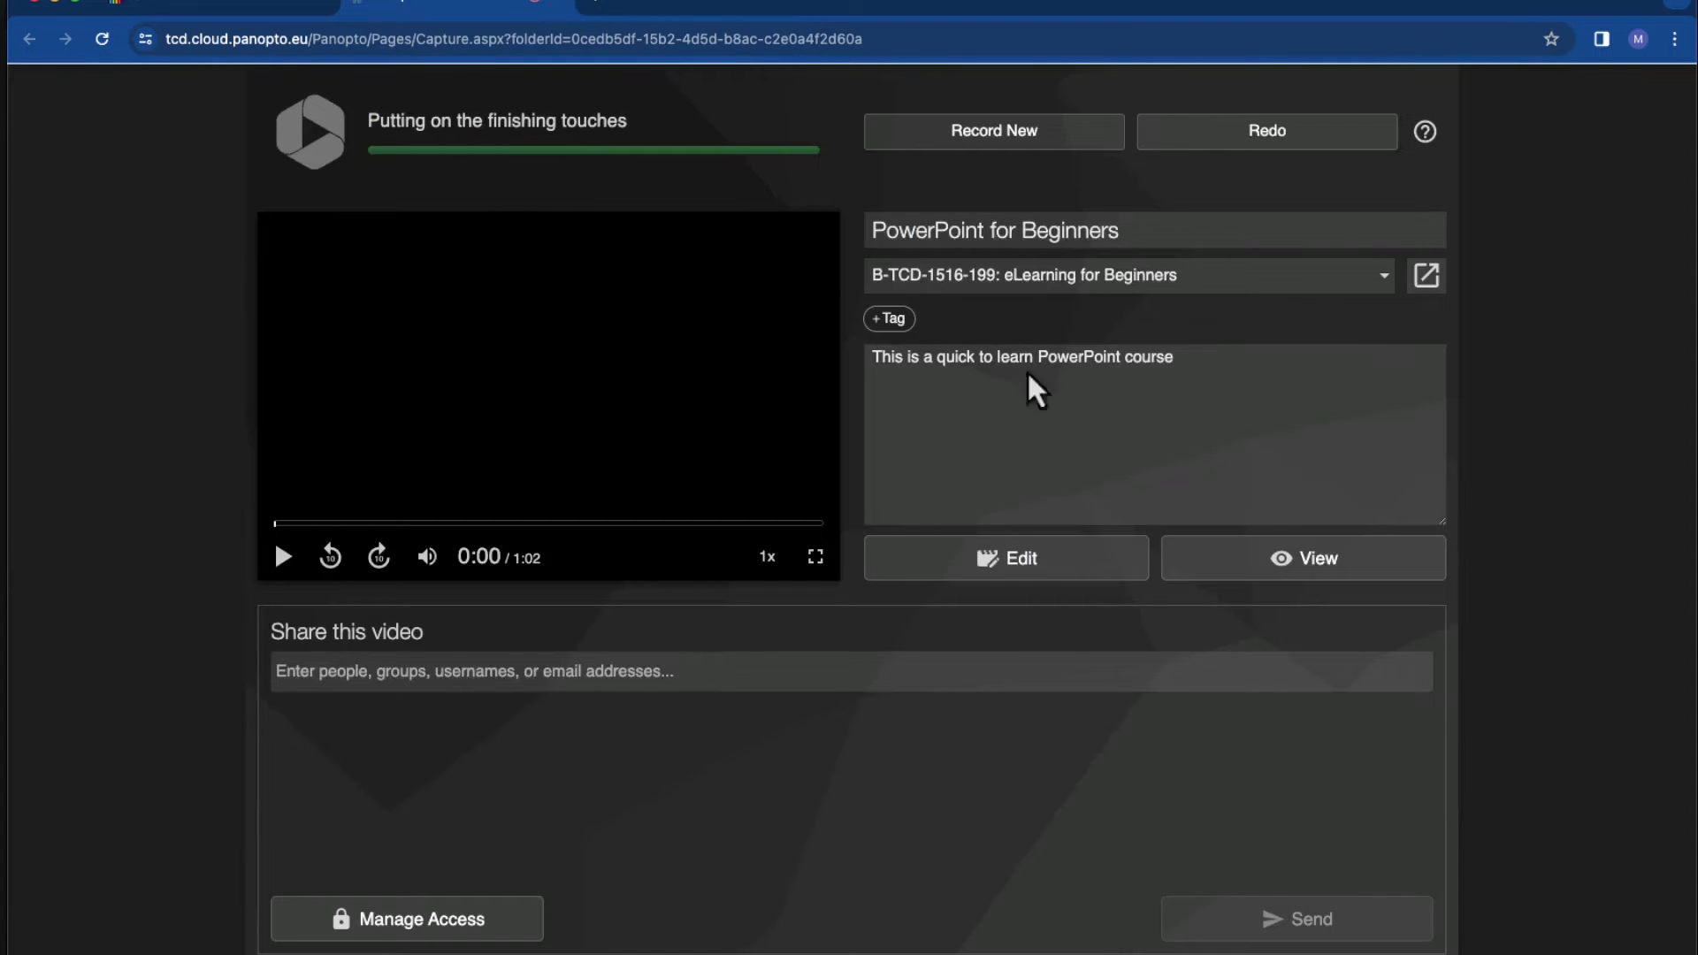
click(566, 8)
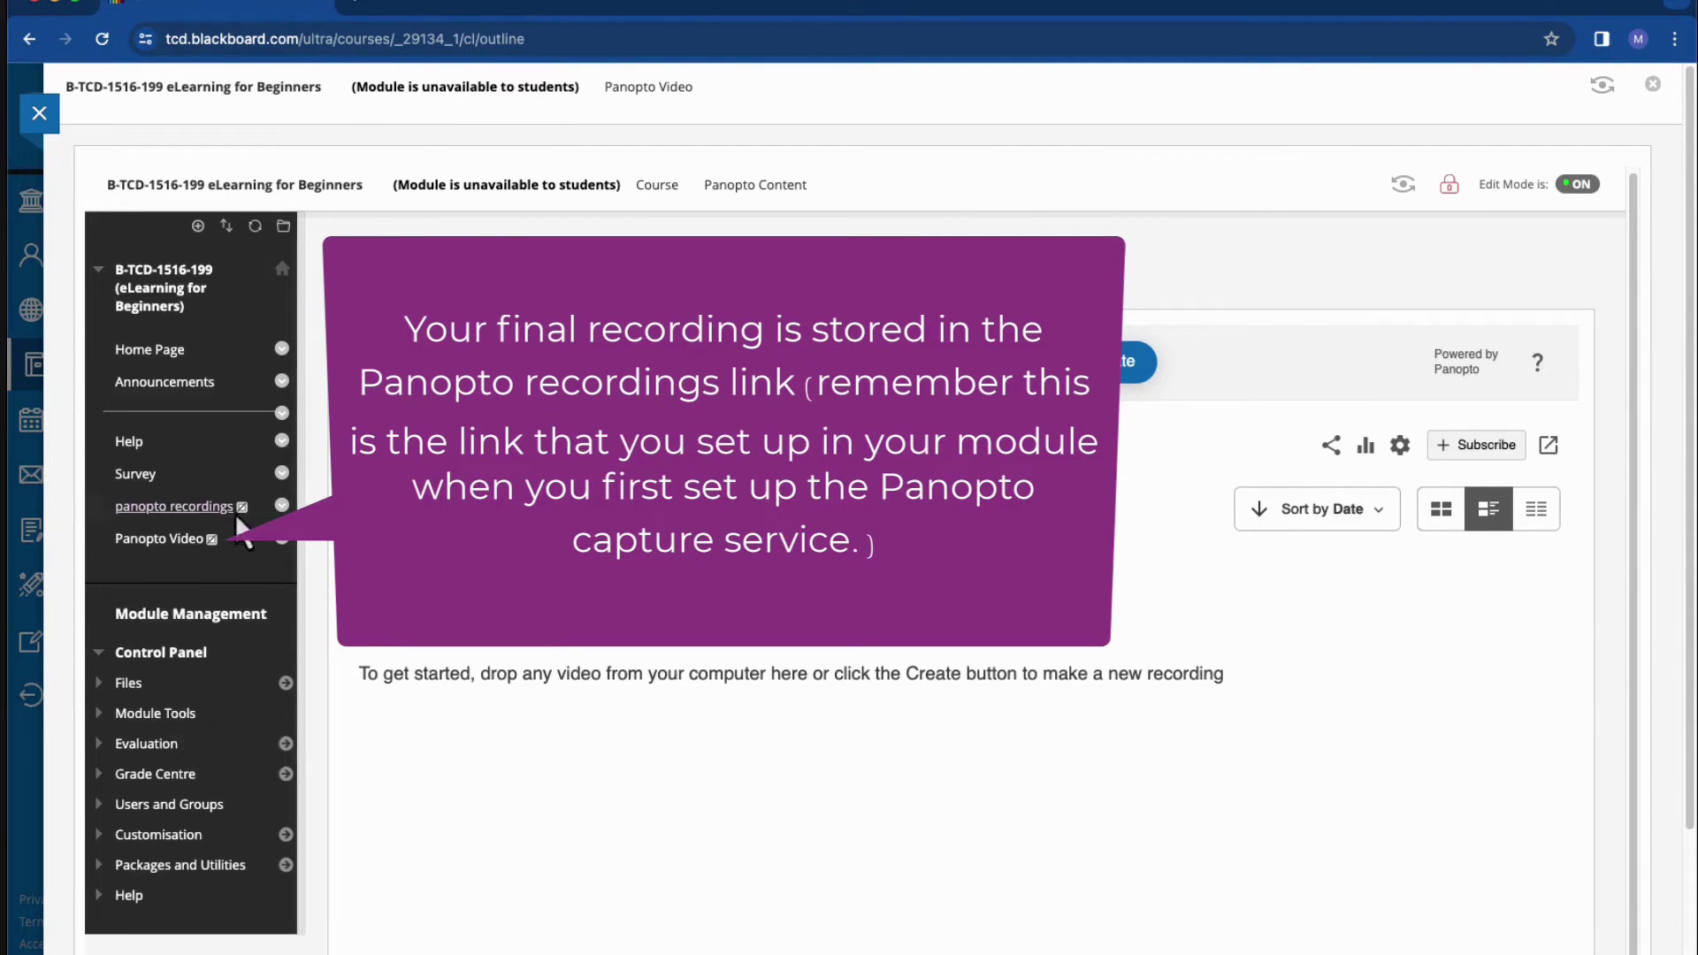
Open the module's Panopto Video page listing the PowerPoint for Beginners recording
click(152, 540)
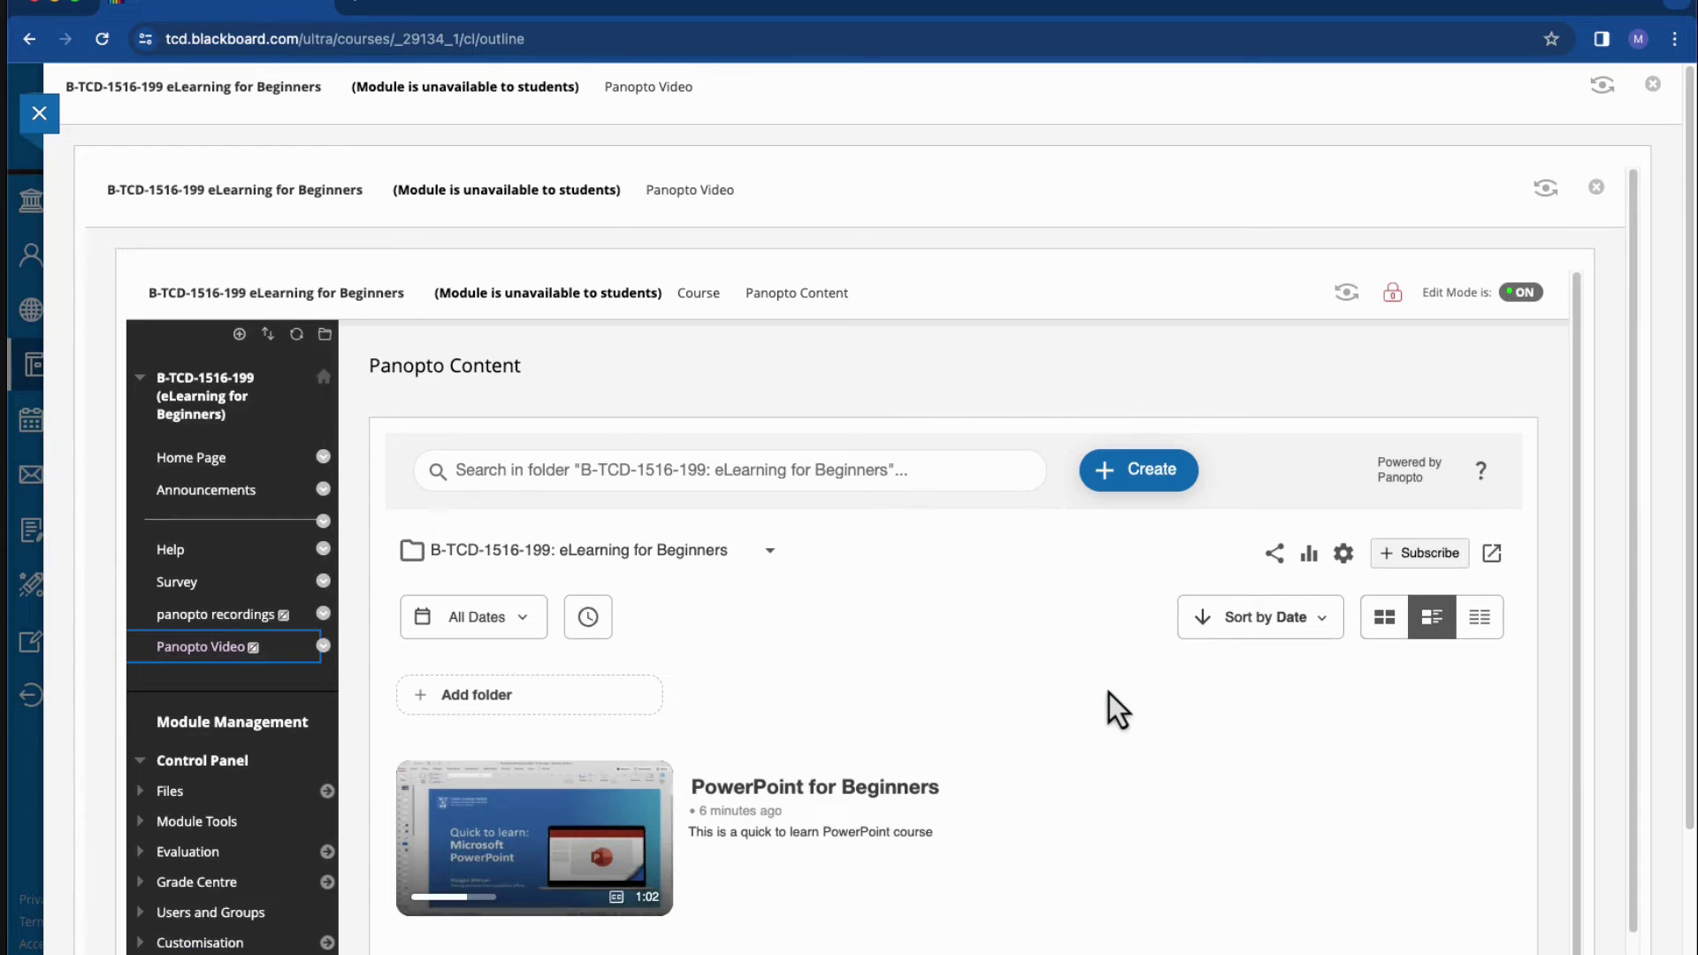
mouse_move(610, 800)
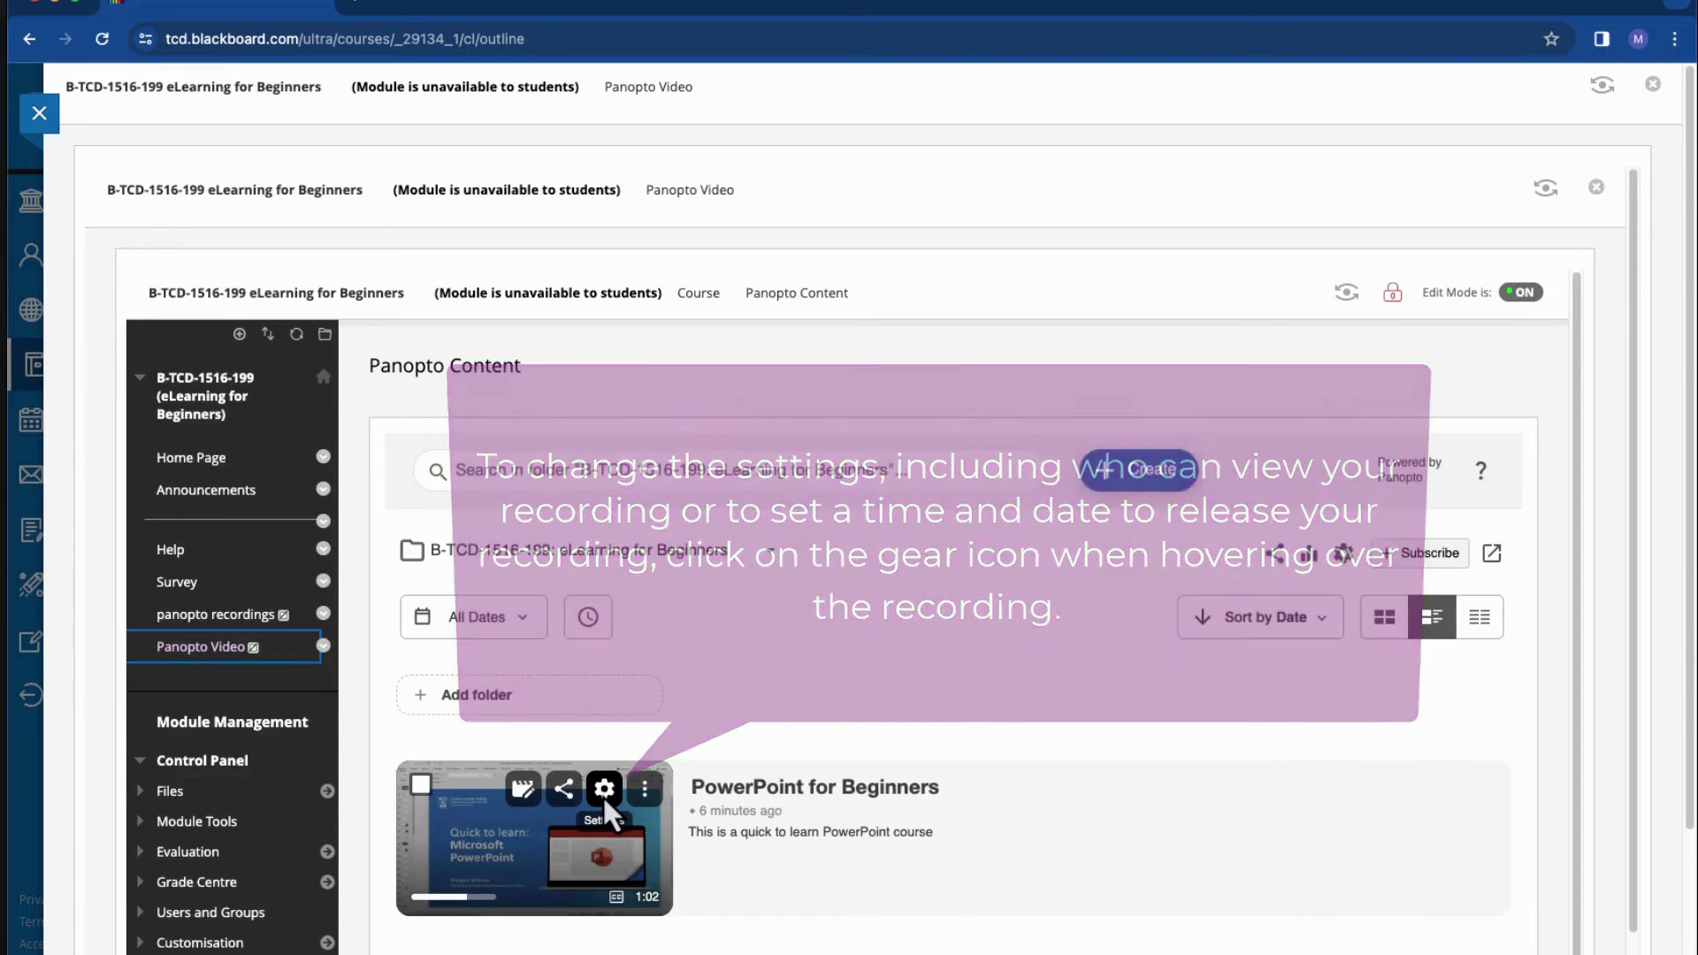
Open PowerPoint for Beginners settings and review its Manage, Share and Overview availability options
click(605, 792)
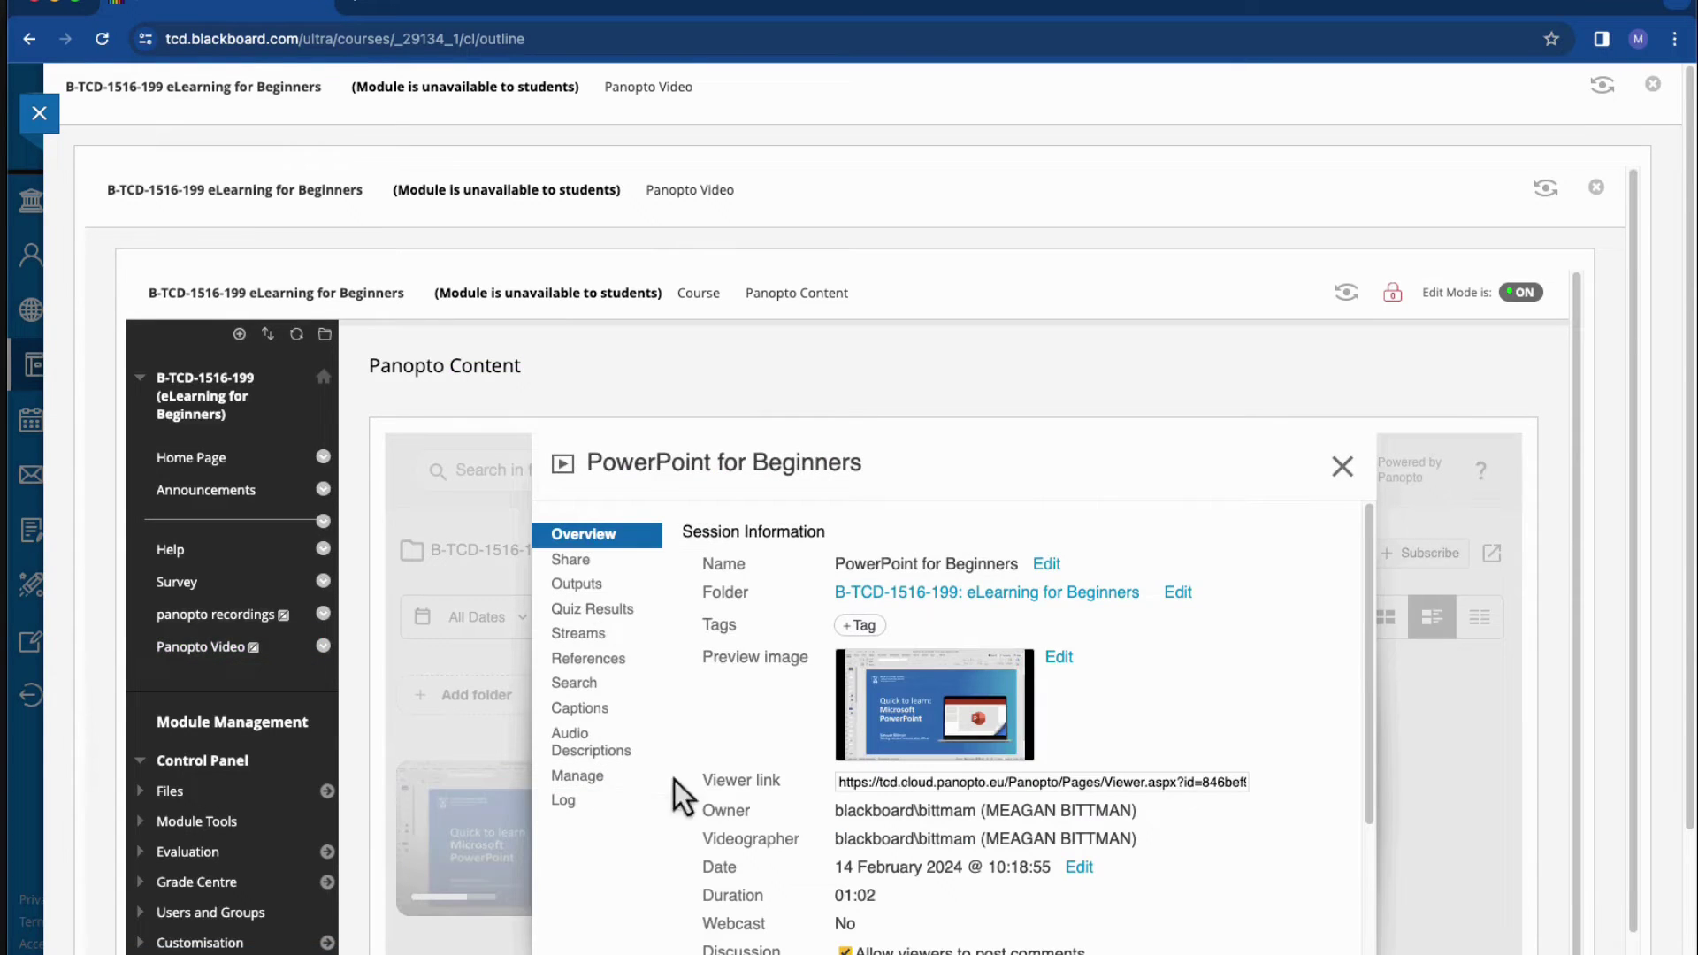
click(577, 780)
scroll(866, 706, down, 5)
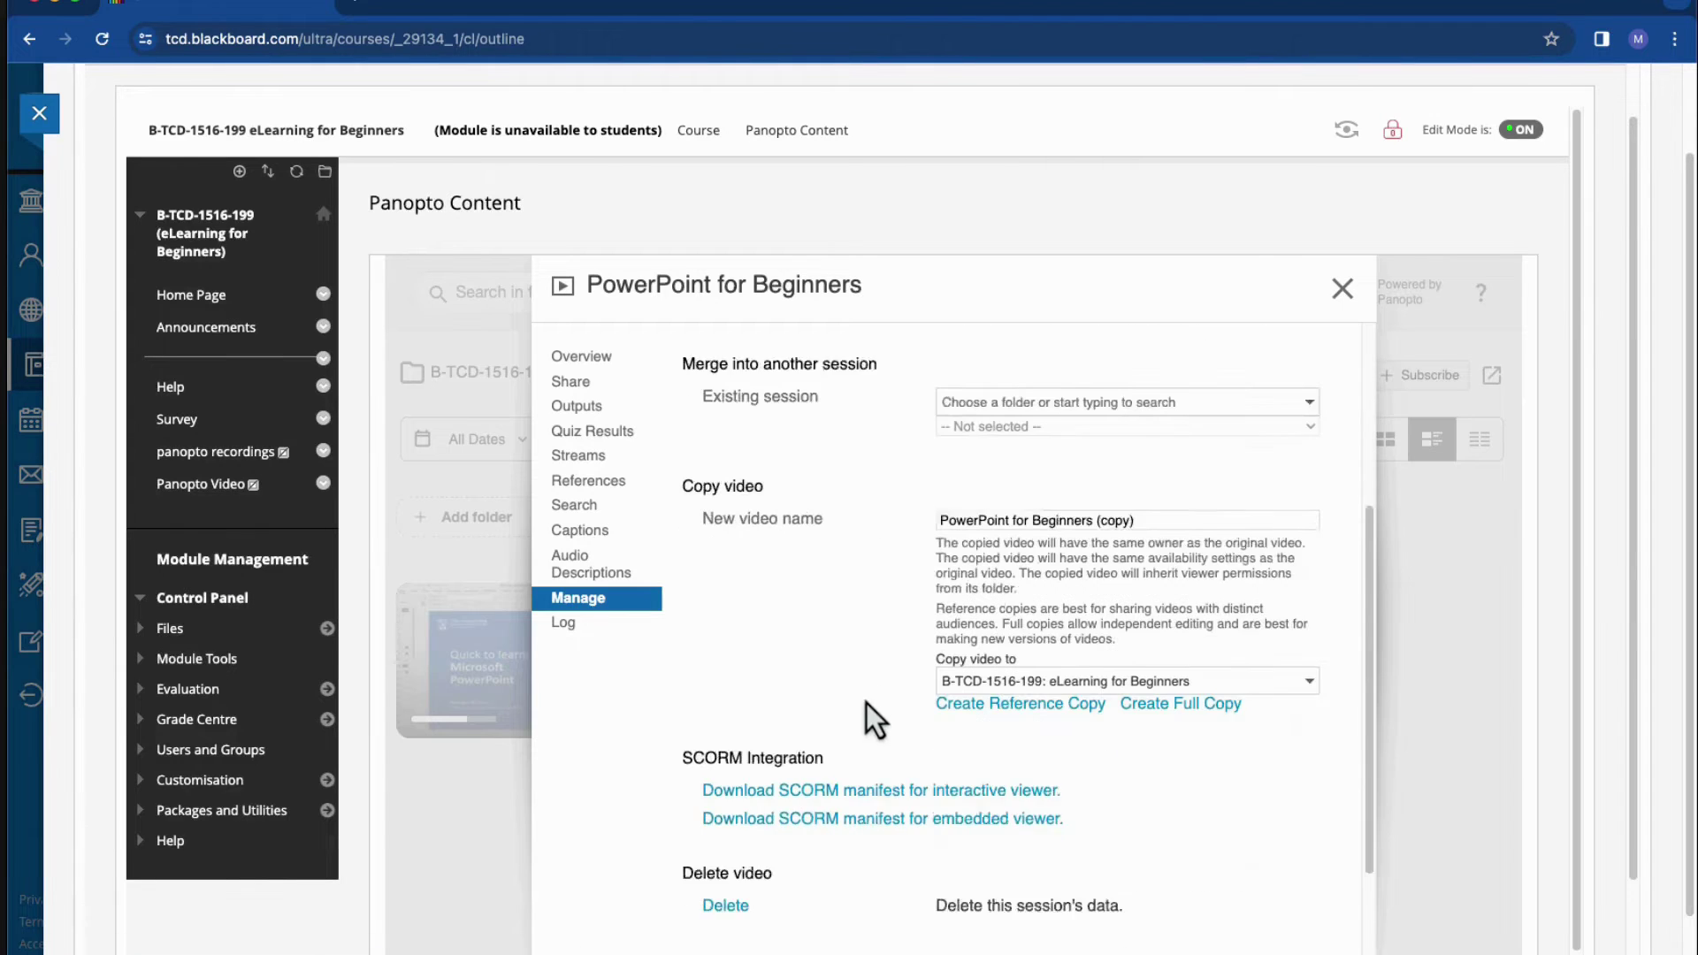
scroll(865, 708, up, 5)
click(572, 381)
click(580, 366)
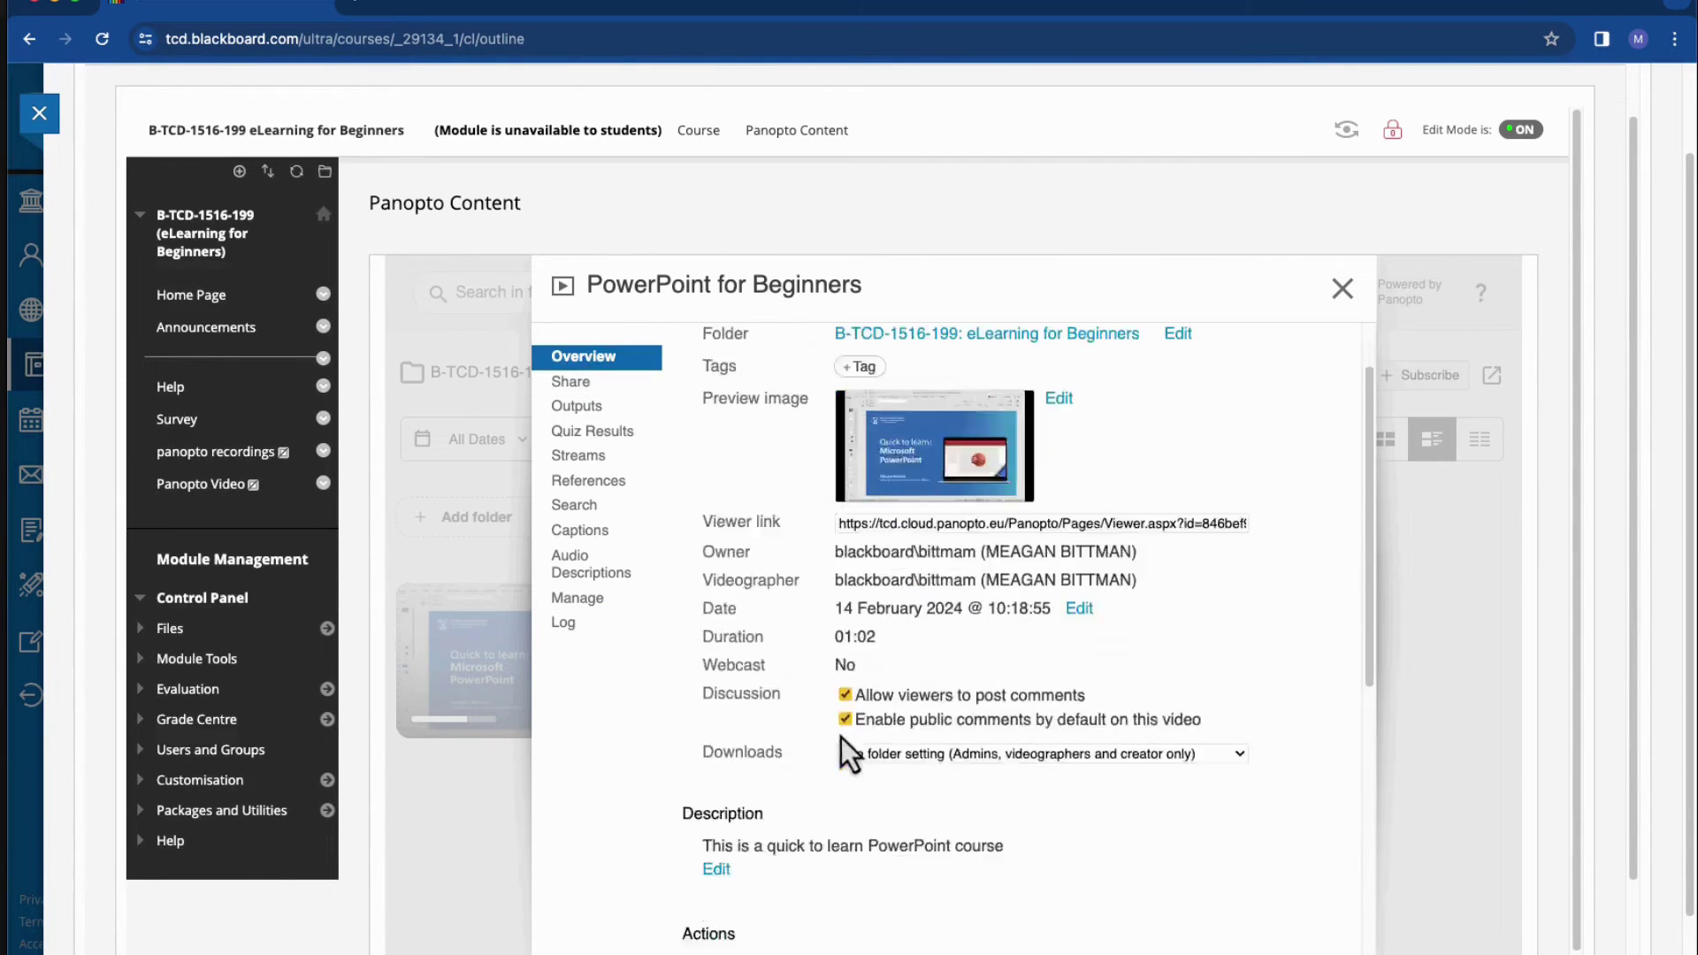
scroll(853, 853, down, 5)
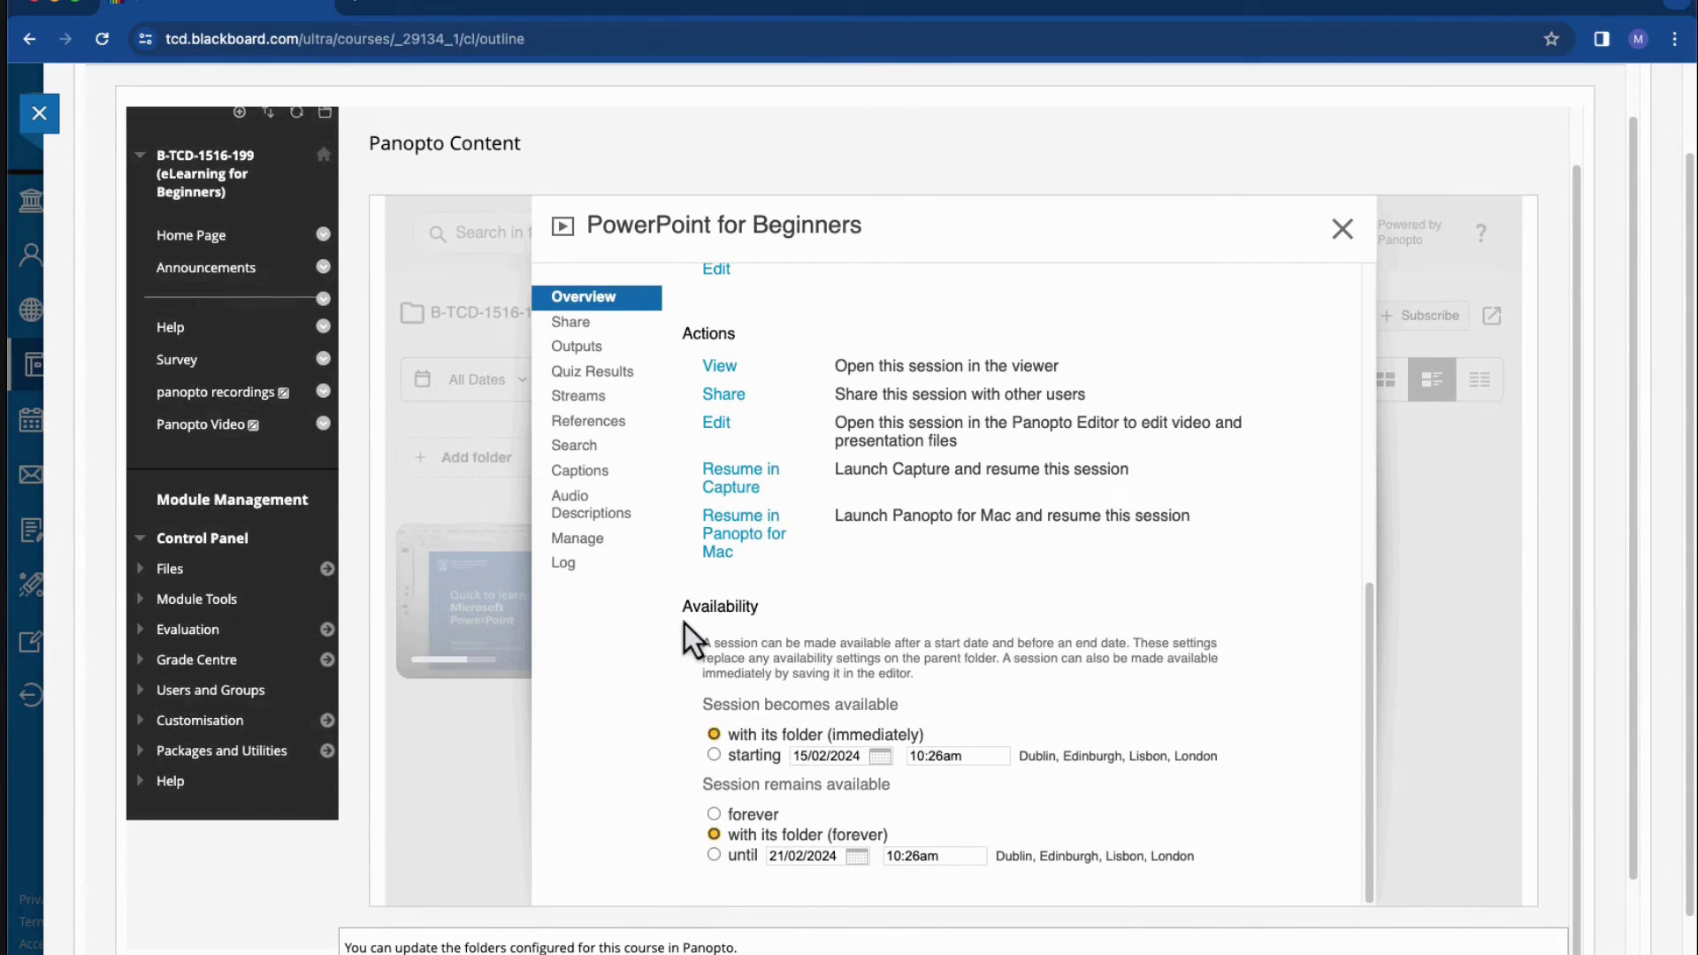
Close the recording's settings and bring up the course menu's new-item list showing Content Area
click(1343, 229)
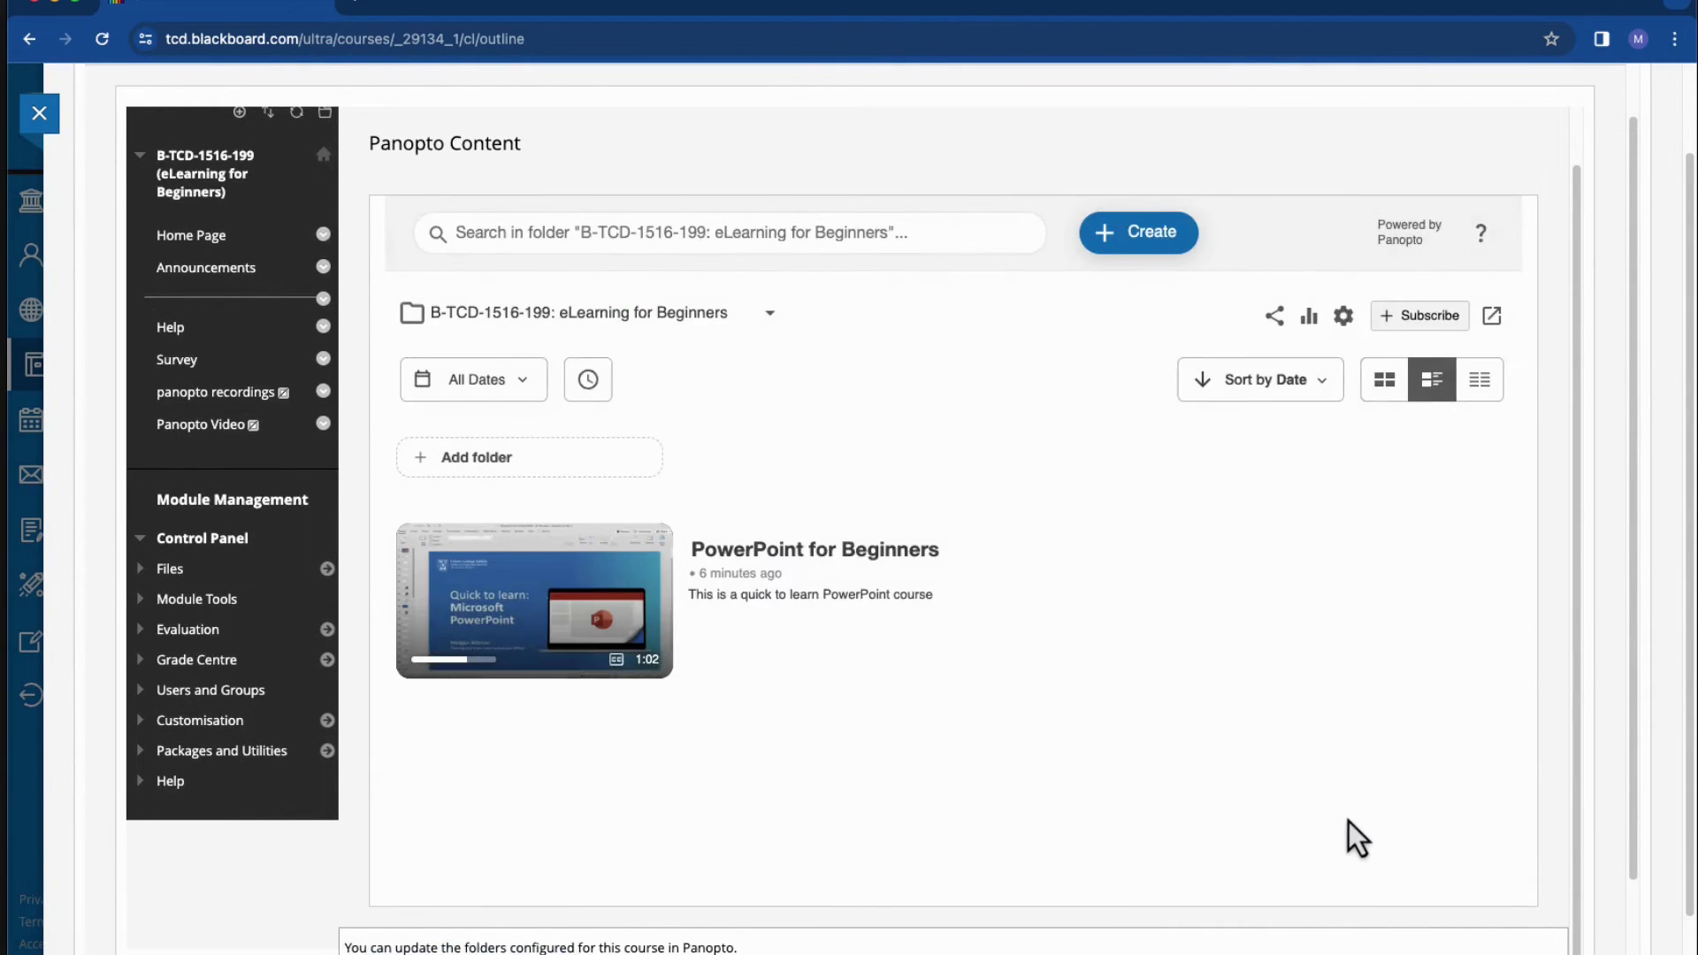
scroll(1354, 836, up, 1)
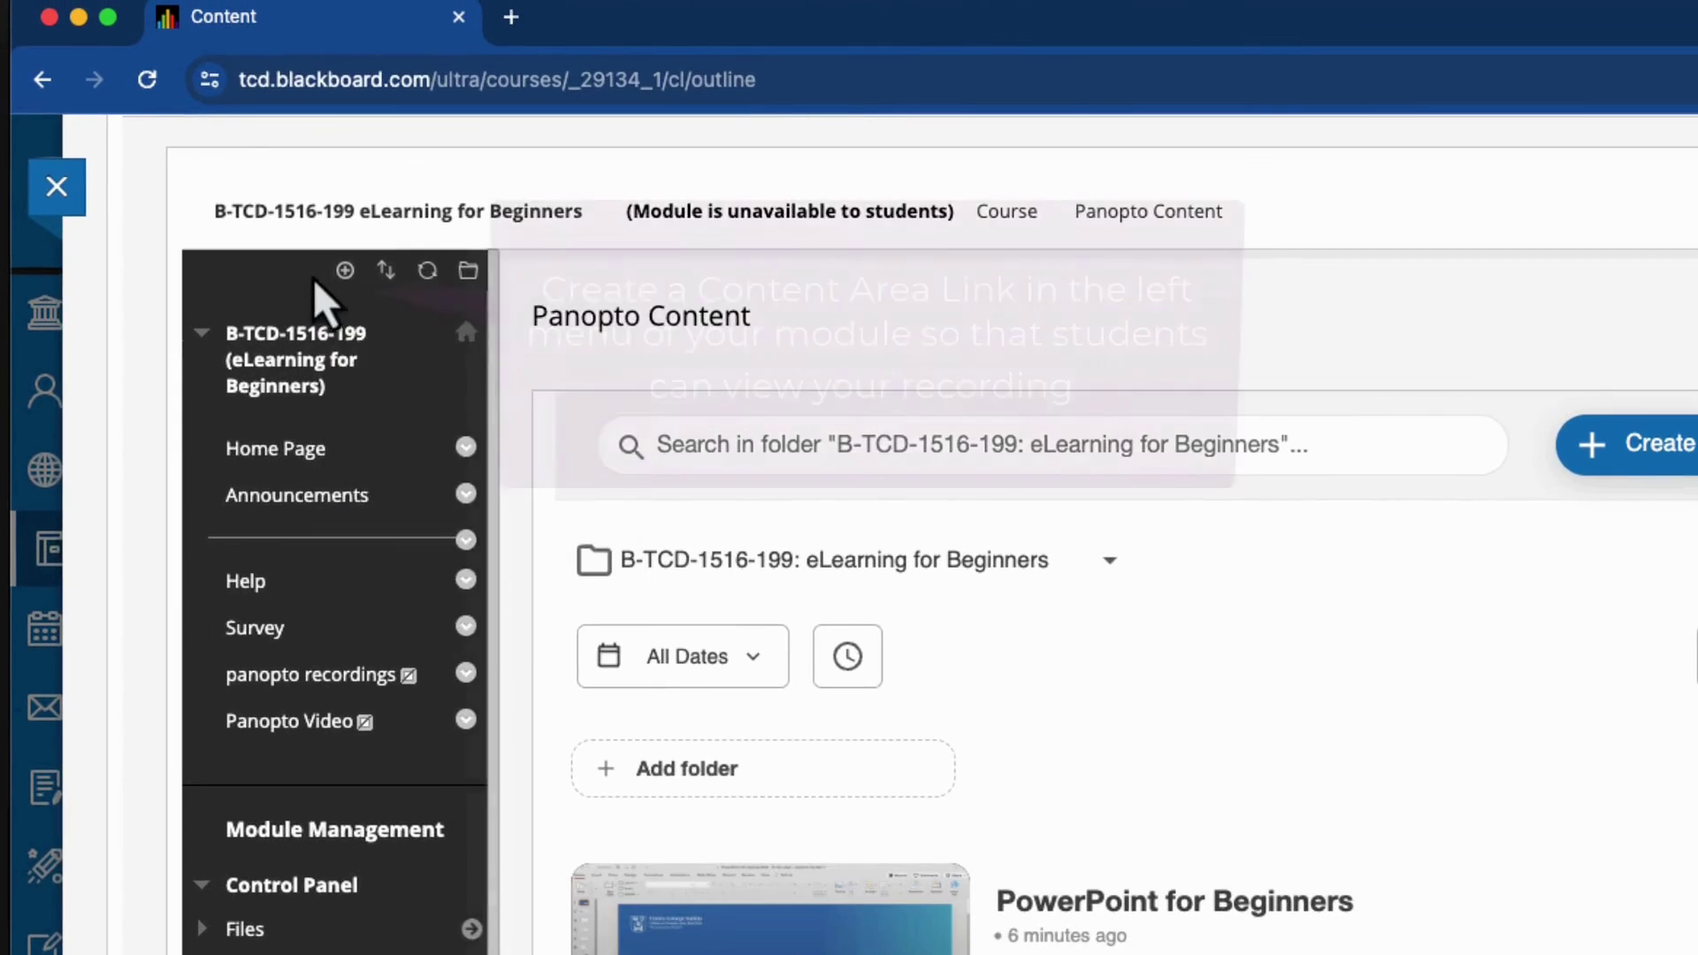
click(346, 270)
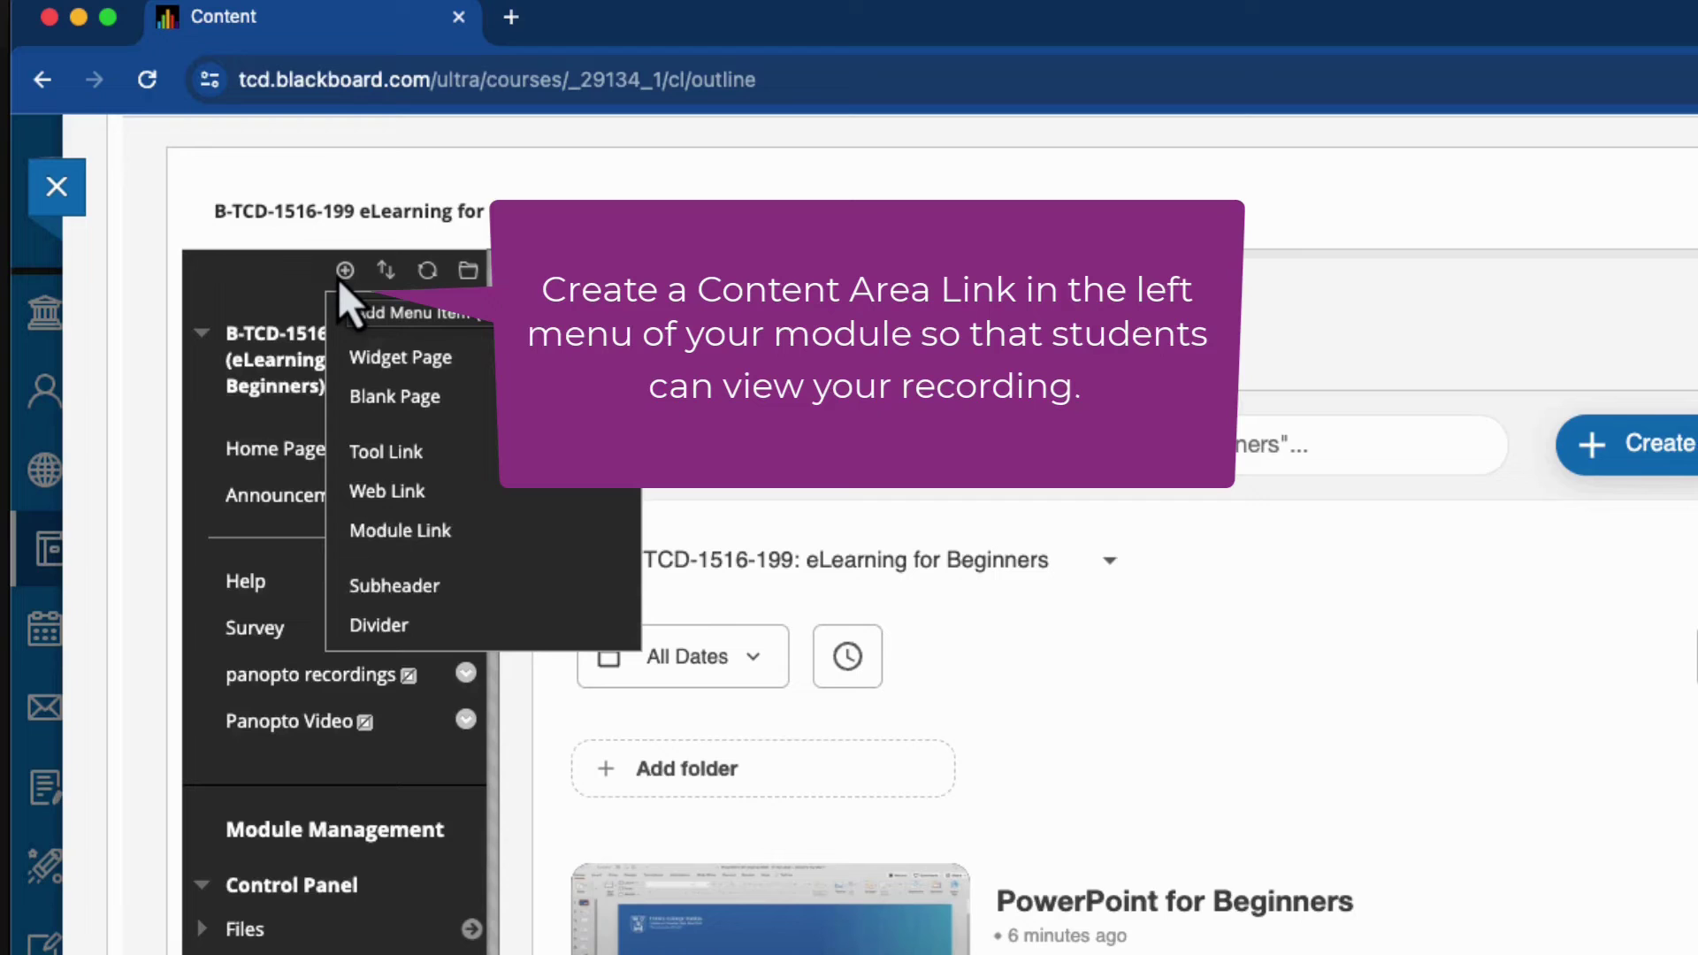
click(345, 270)
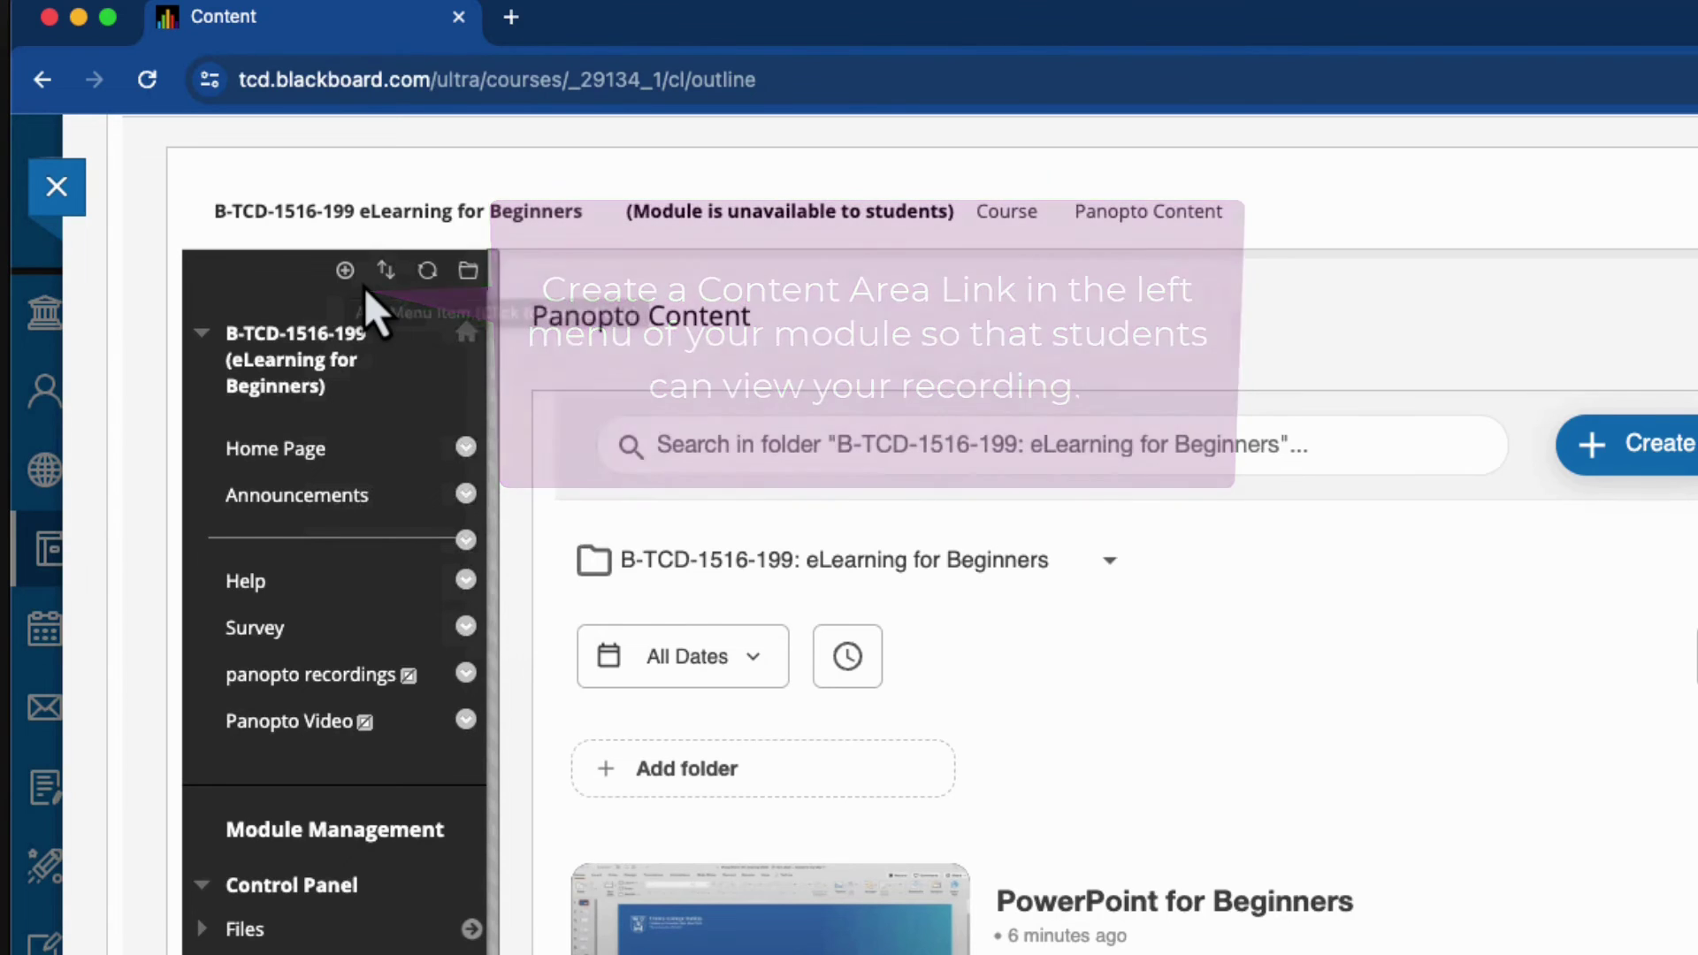
click(347, 270)
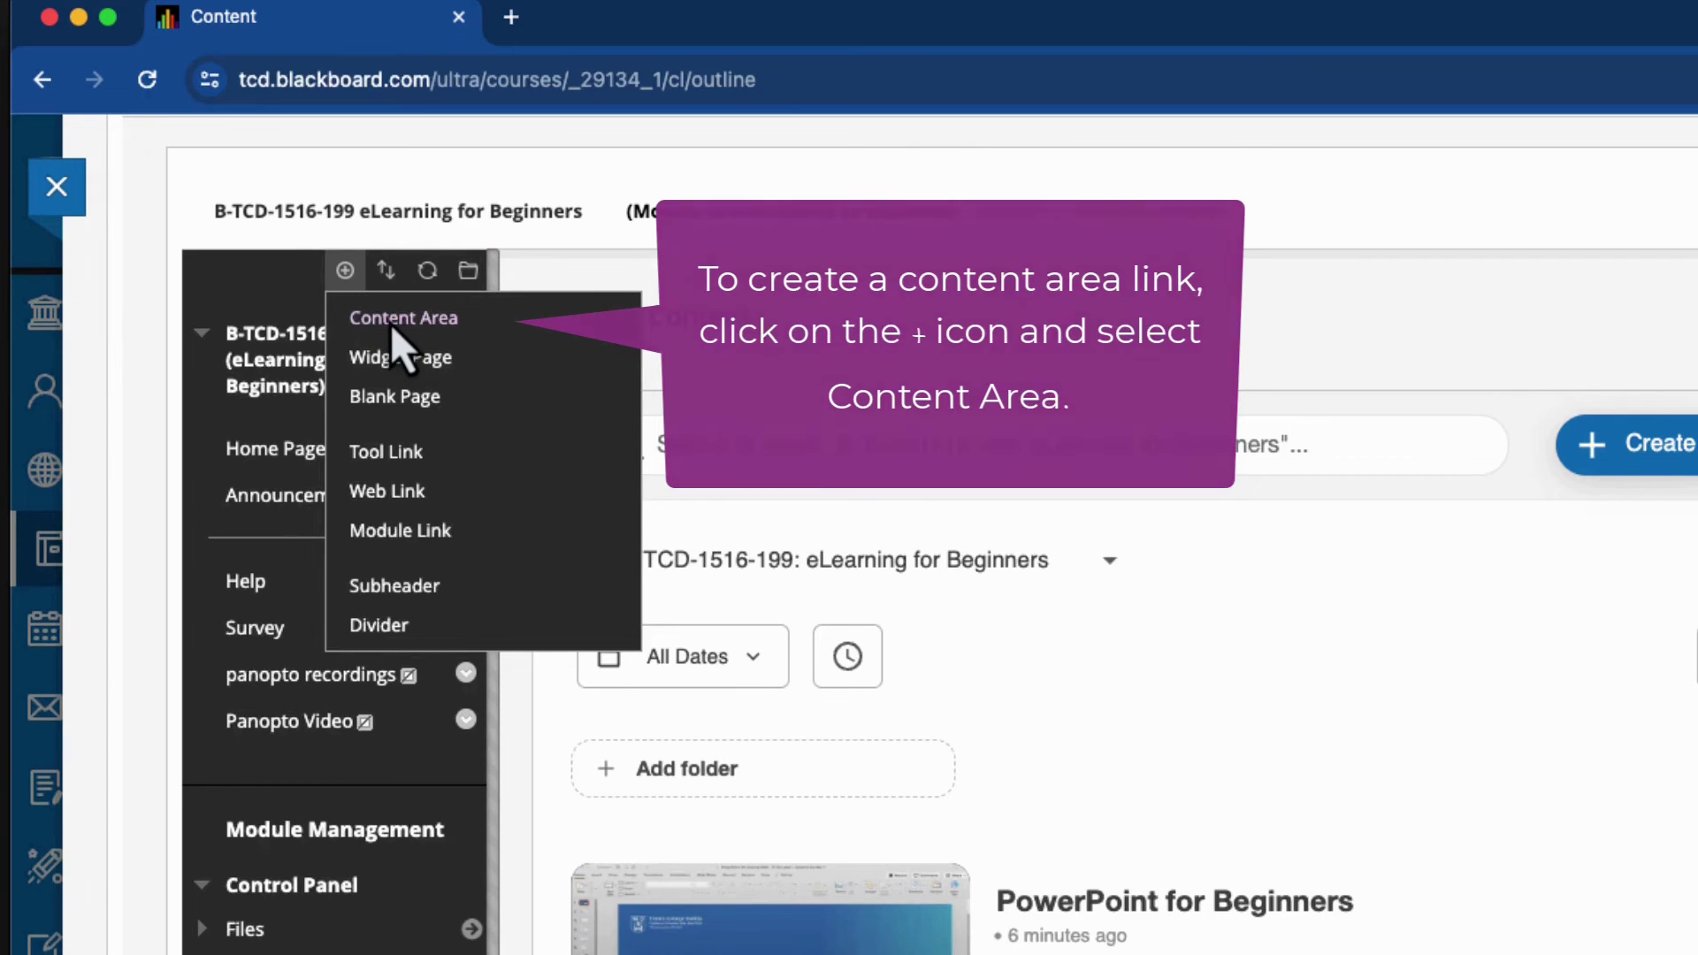
Create a content area named 'PowerPoint for Beginners', marked available to users
click(390, 320)
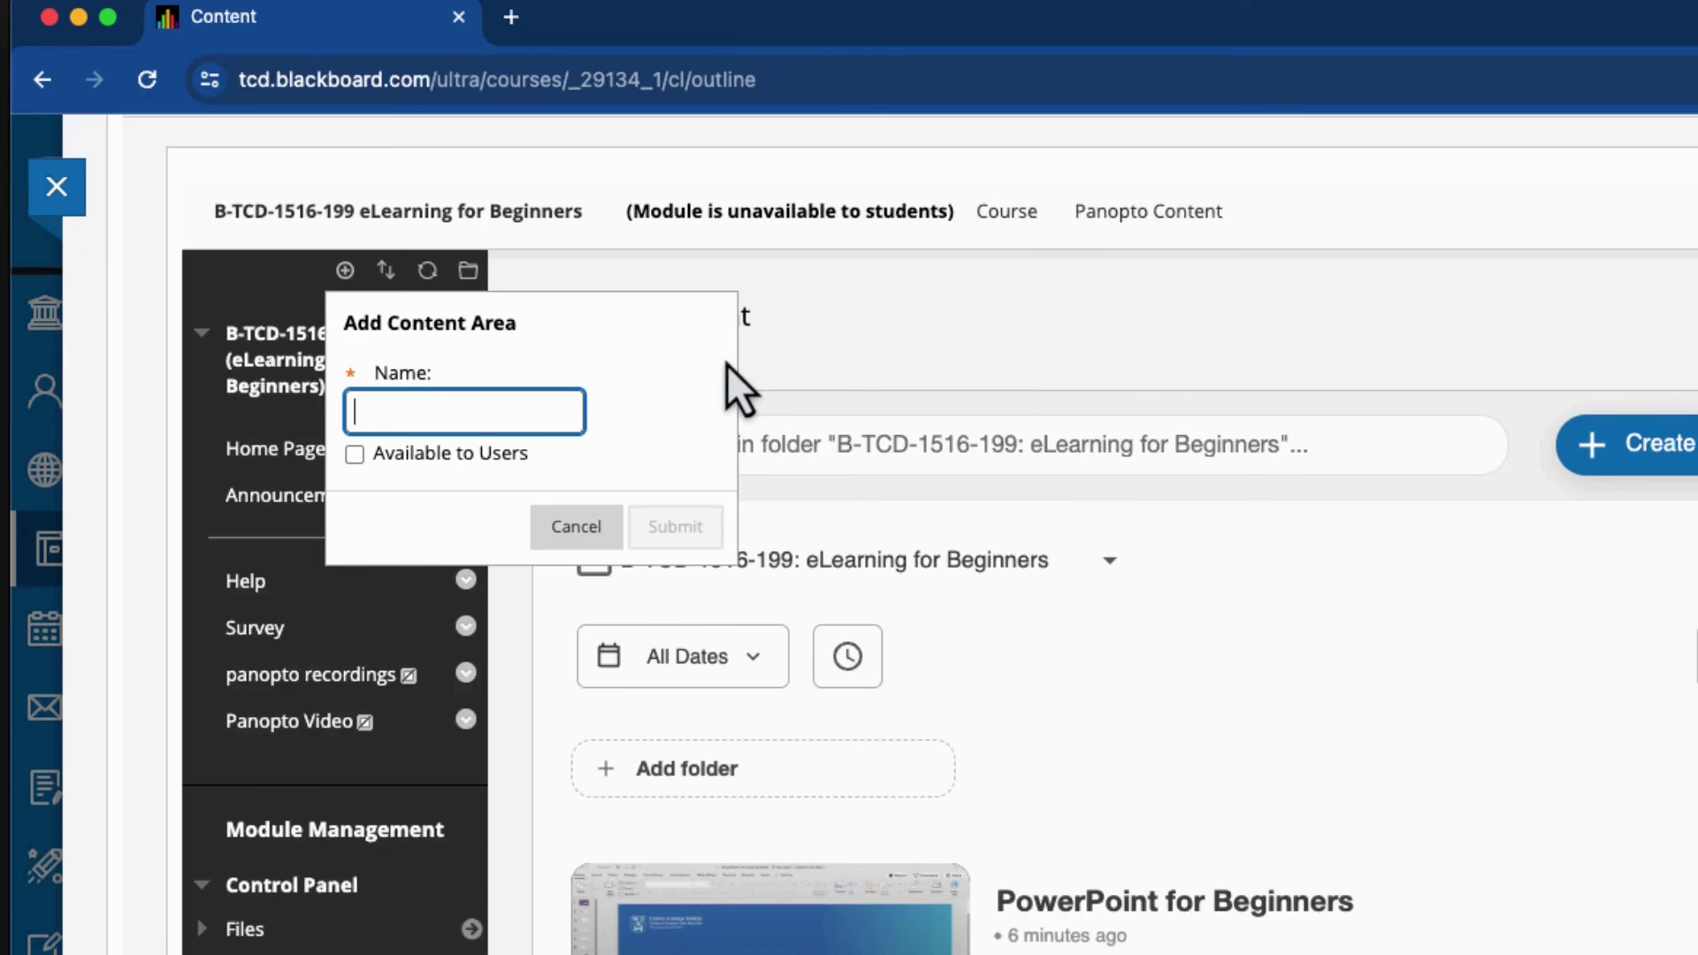
text(PowerPoint)
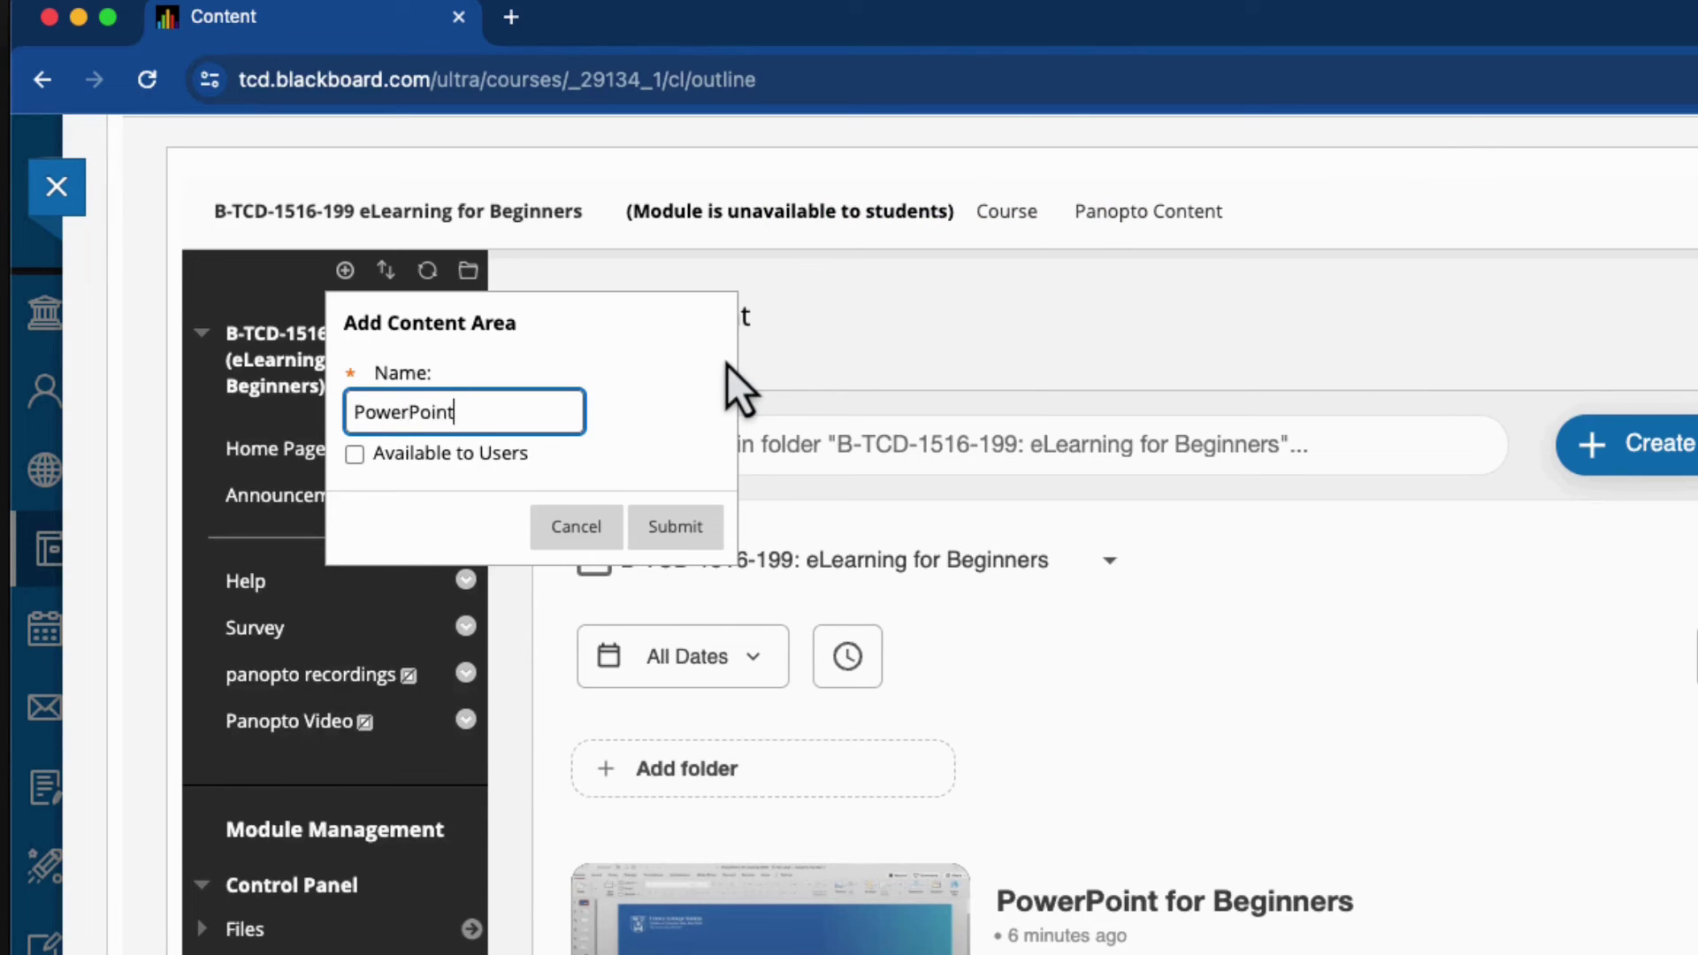
text( for Beginners)
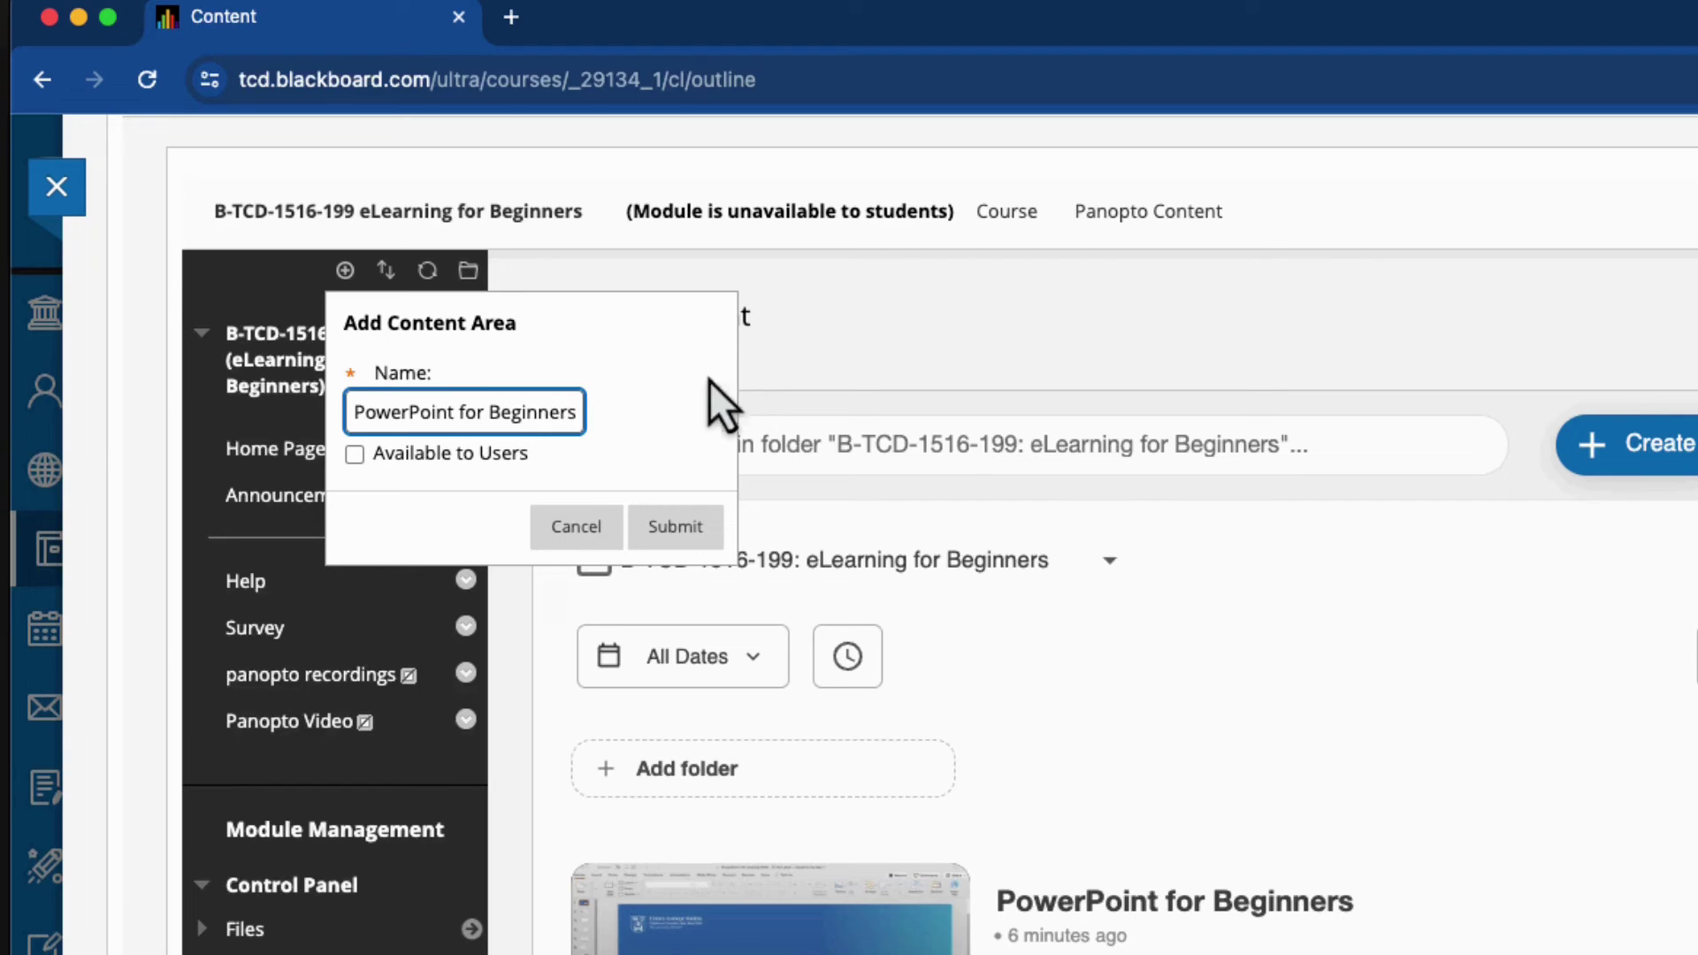
click(355, 463)
click(352, 461)
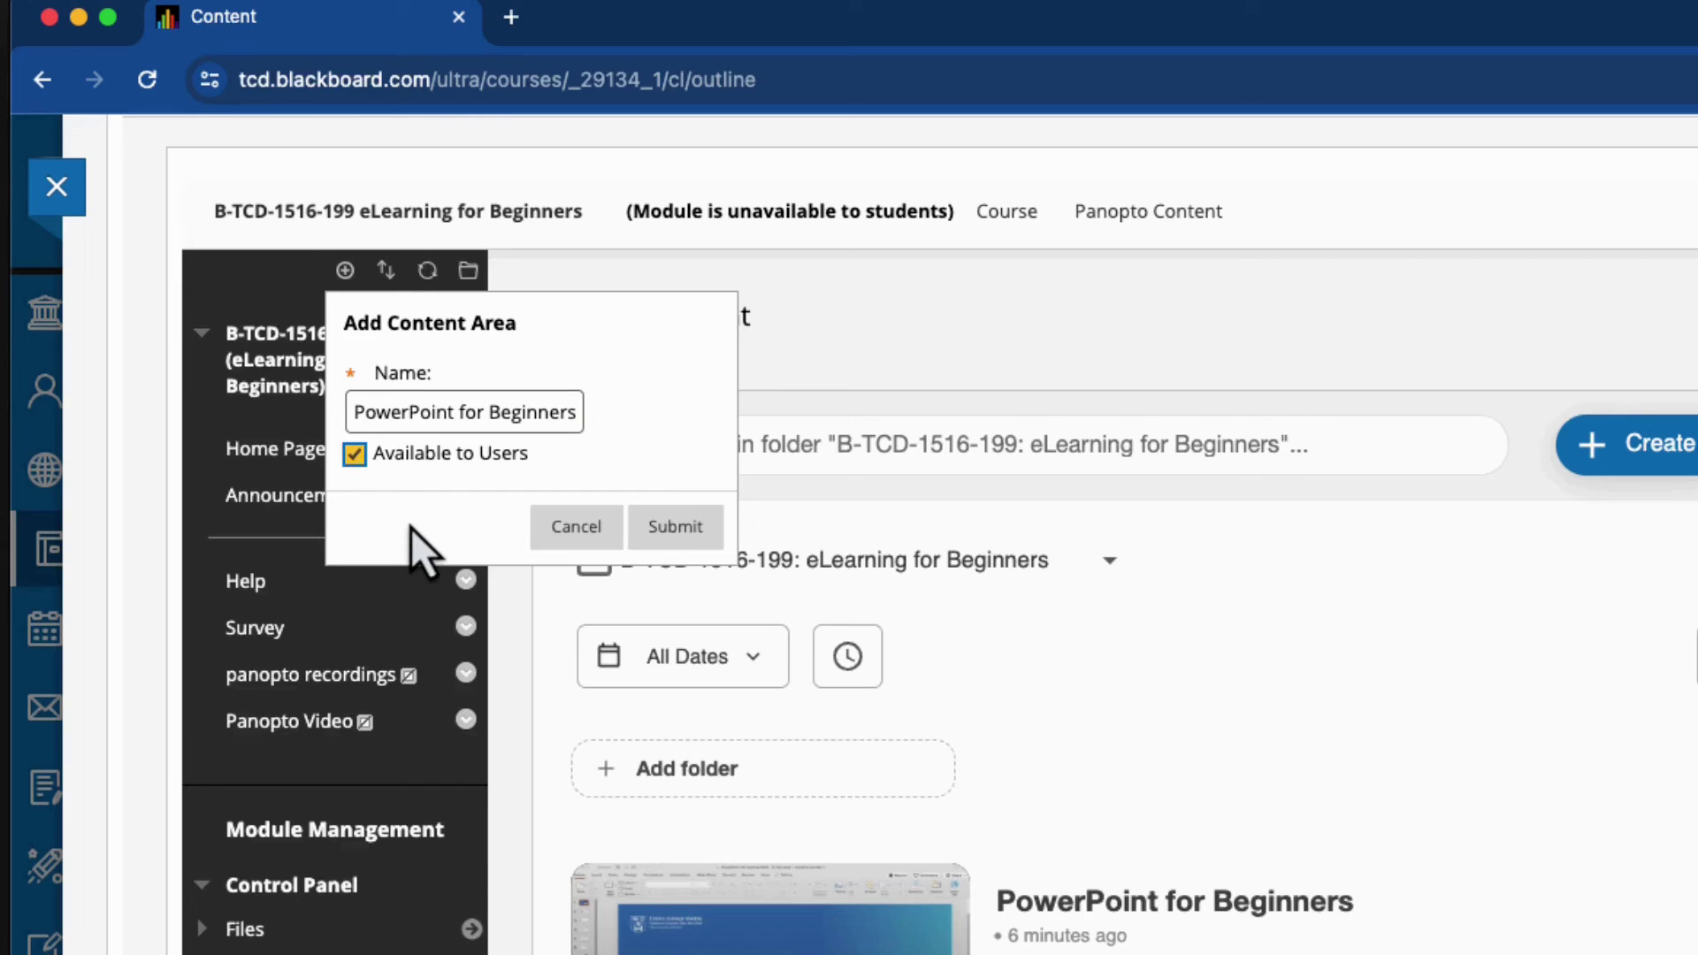
click(699, 532)
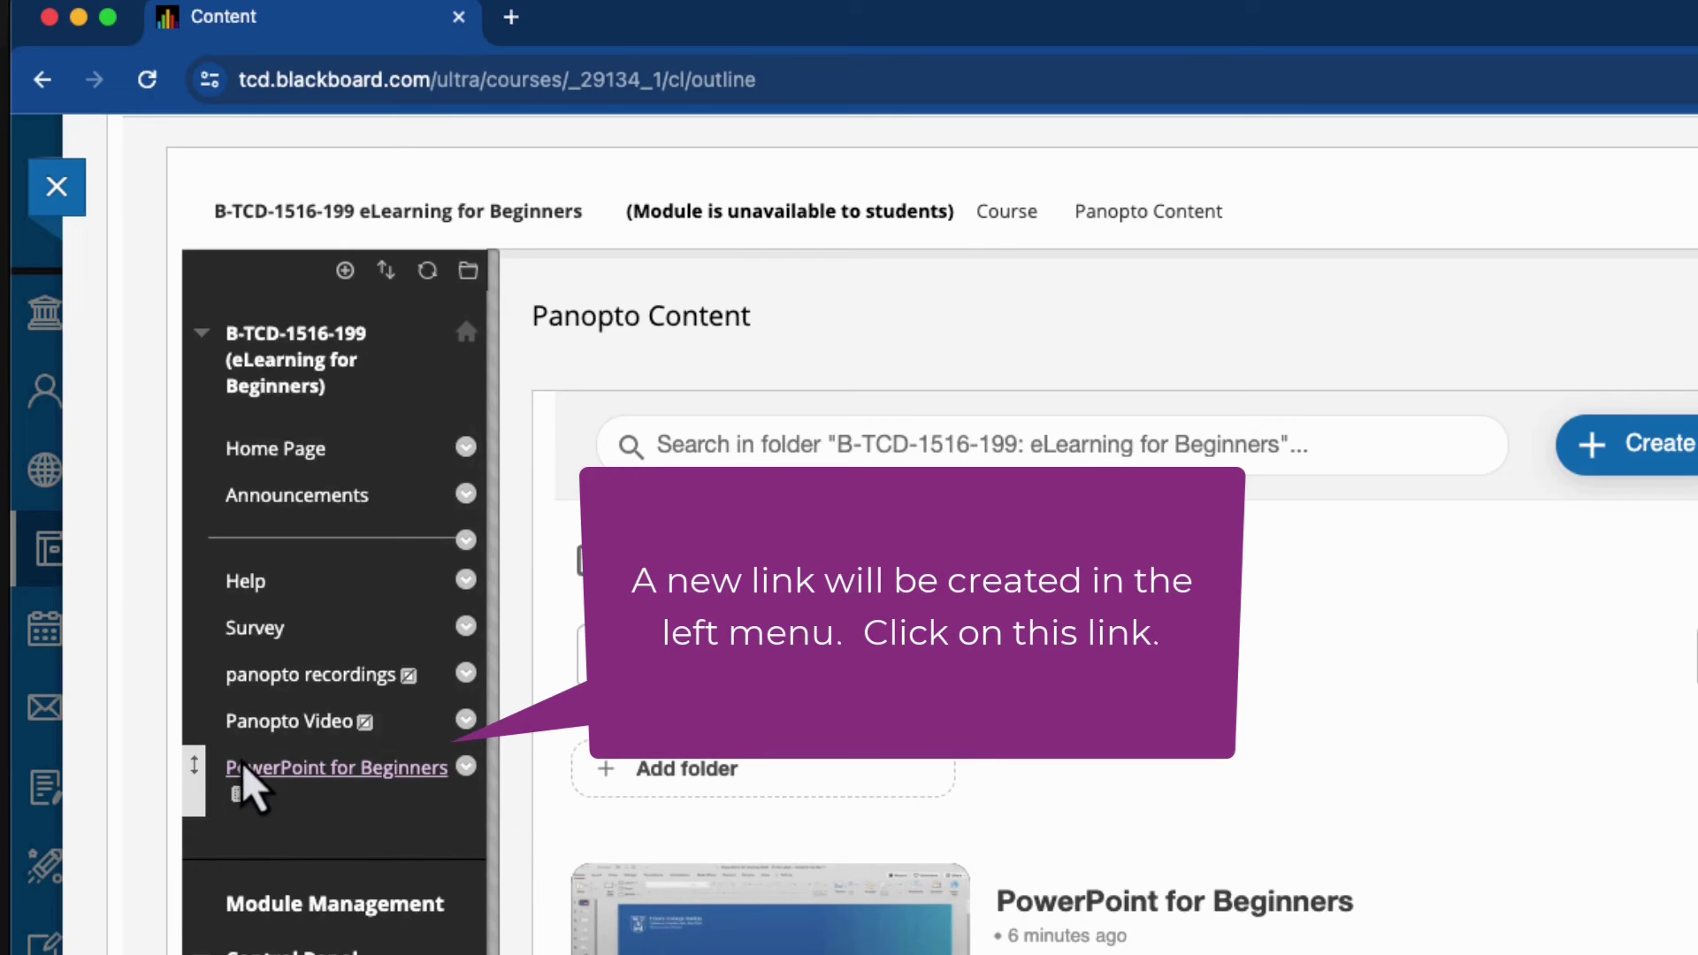
Open the PowerPoint for Beginners content area and choose Panopto Video Link from Tools
click(371, 770)
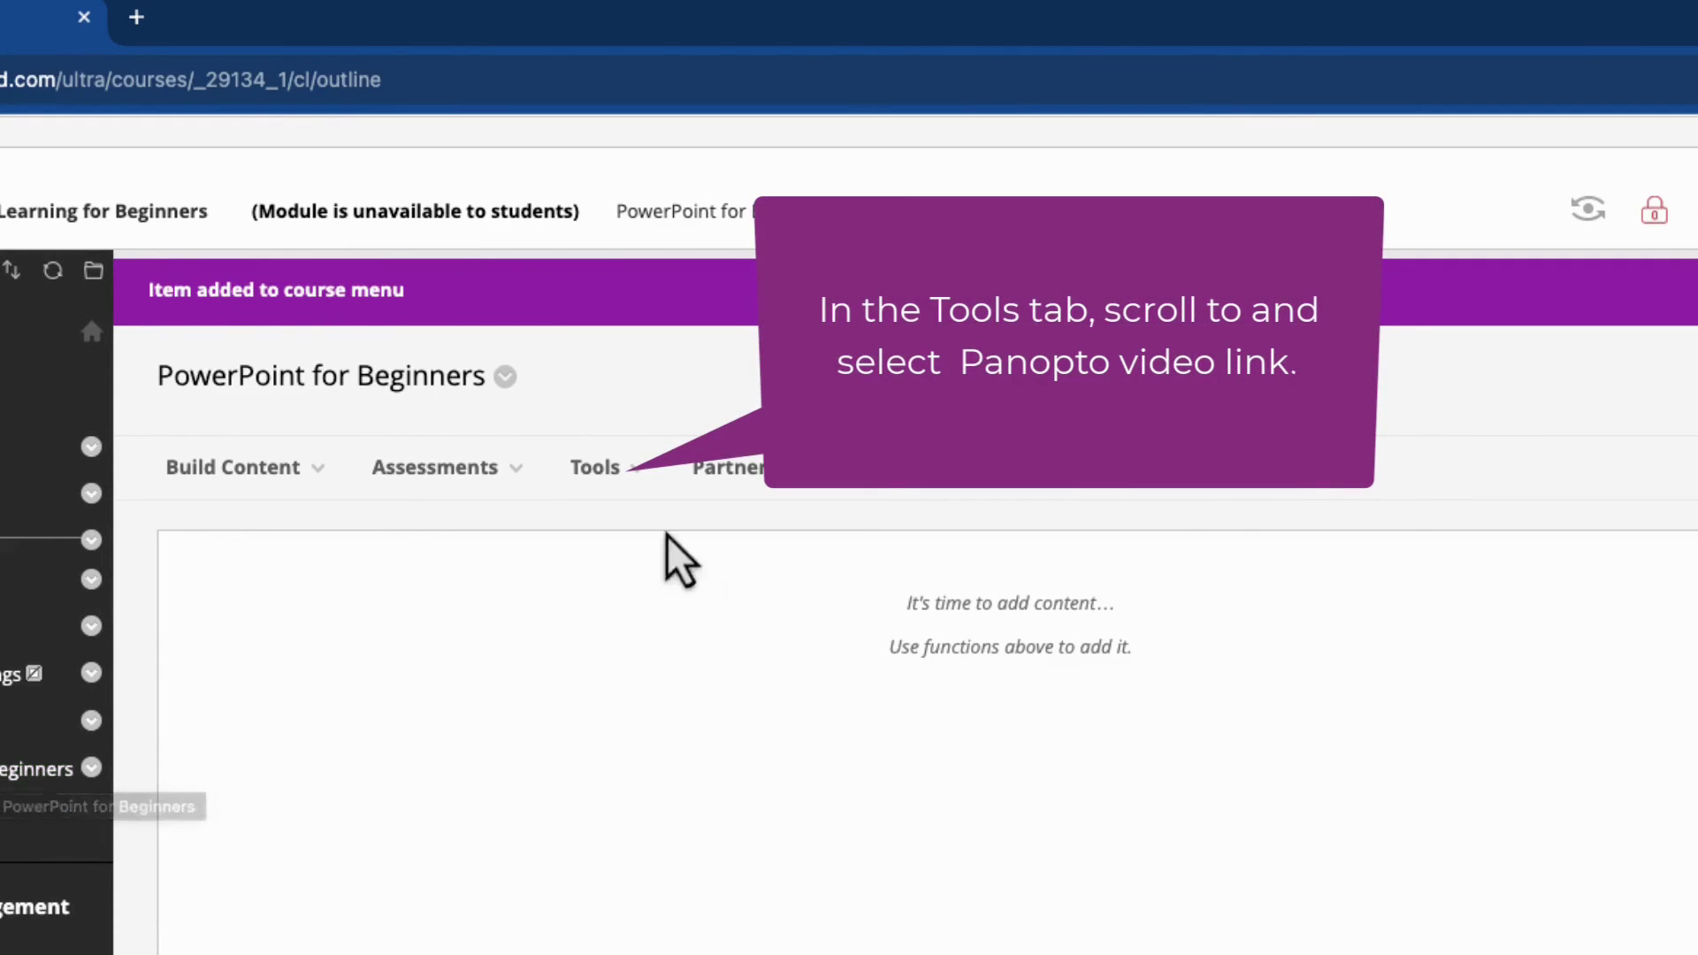
click(587, 476)
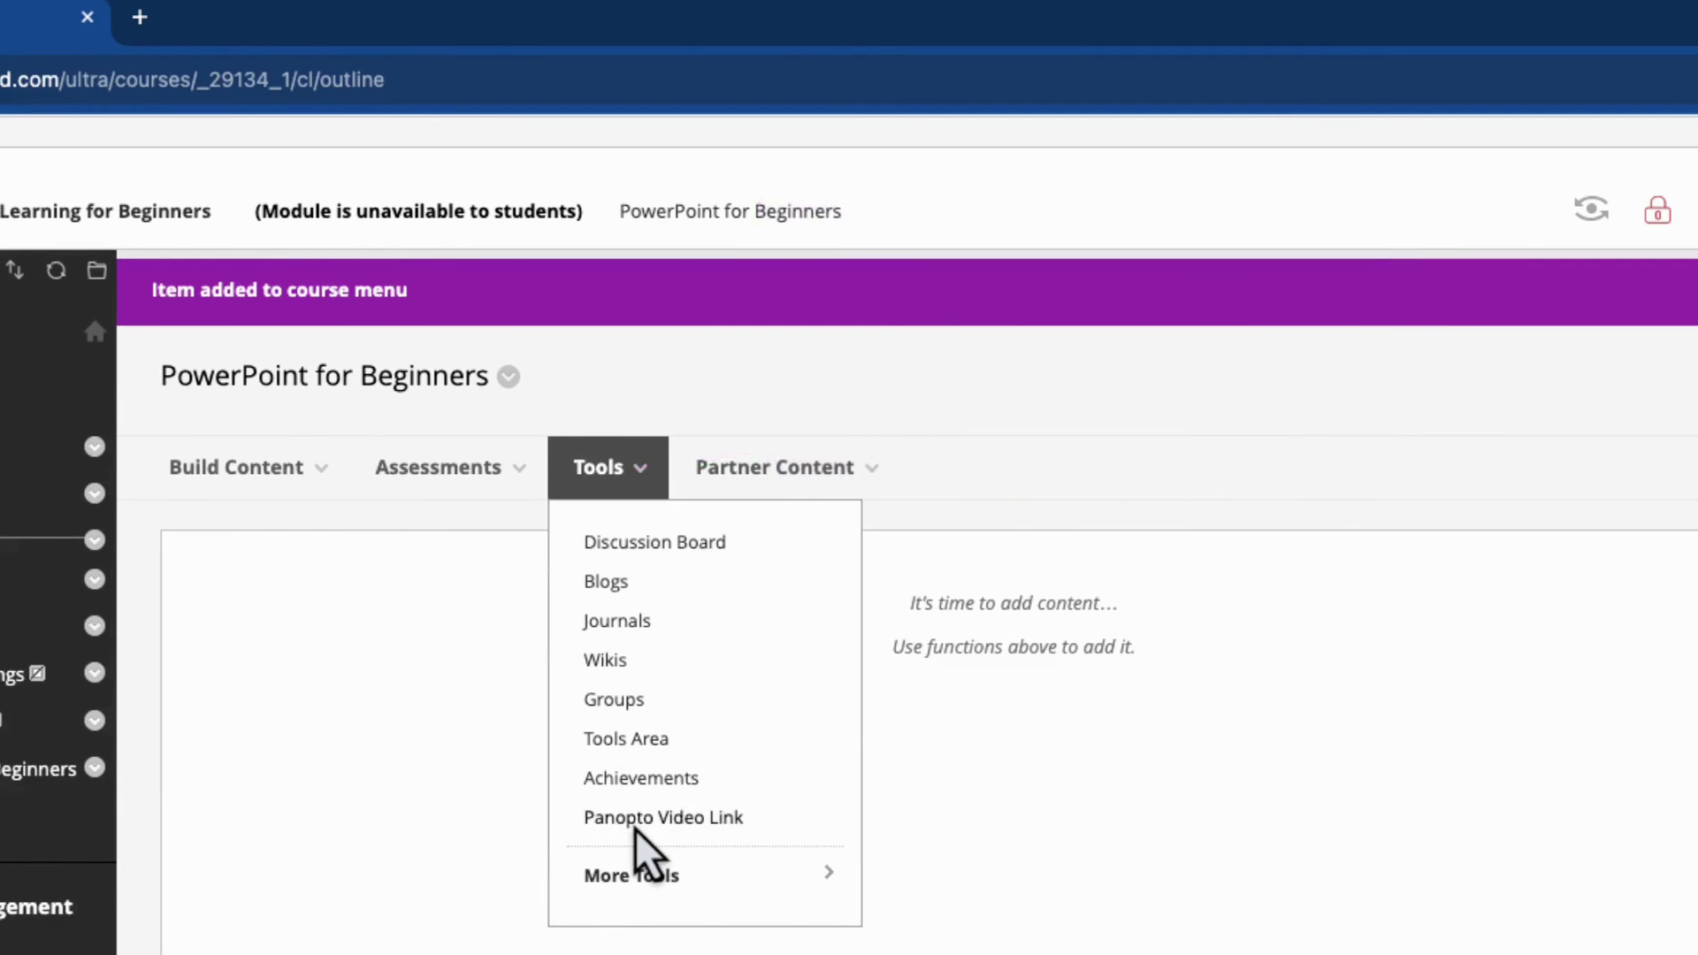
click(640, 827)
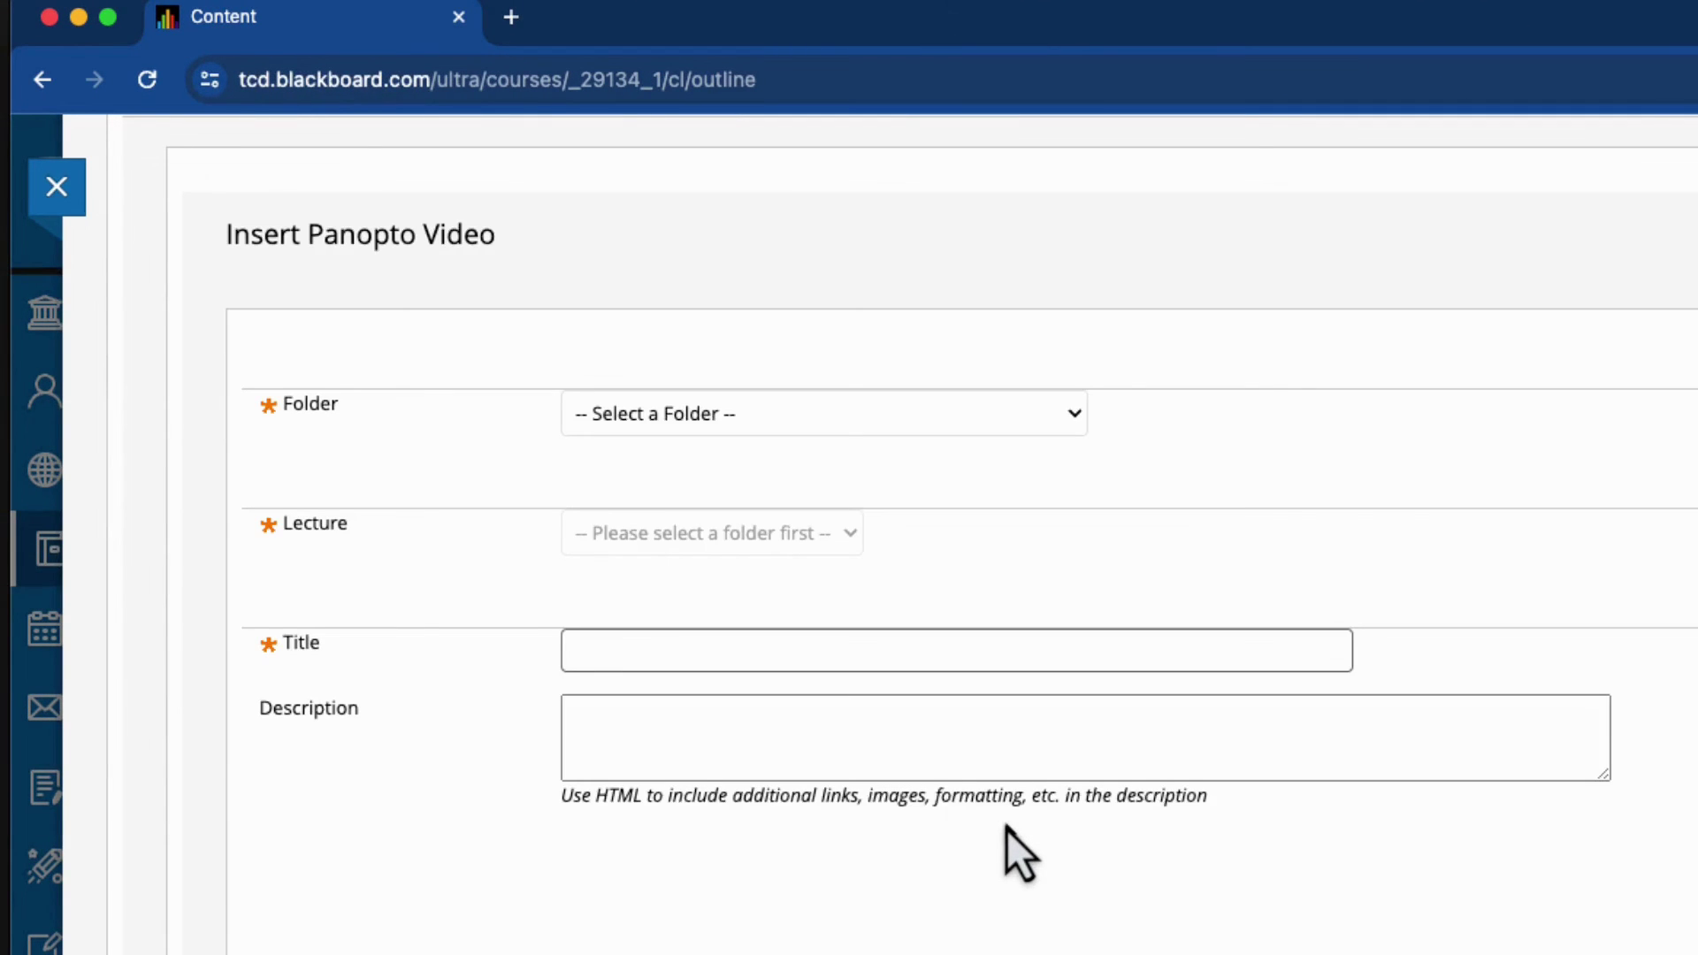
Select the B-TCD-1516-199: eLearning for Beginners folder and its PowerPoint for Beginners lecture
click(677, 424)
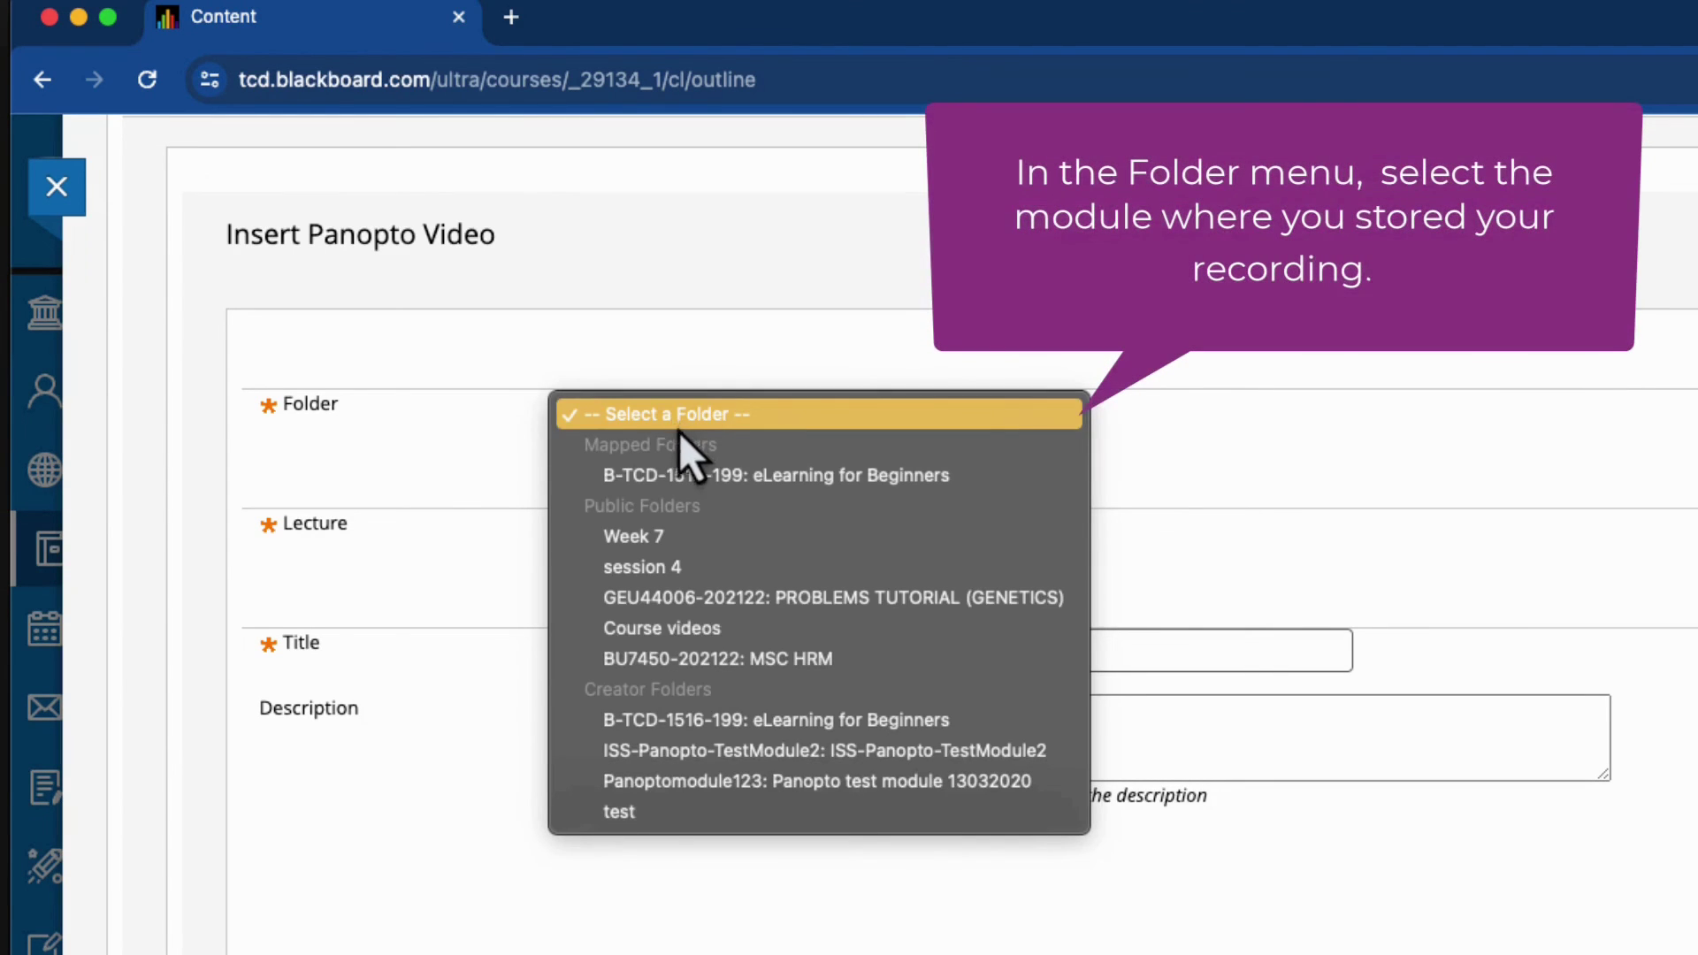
click(705, 478)
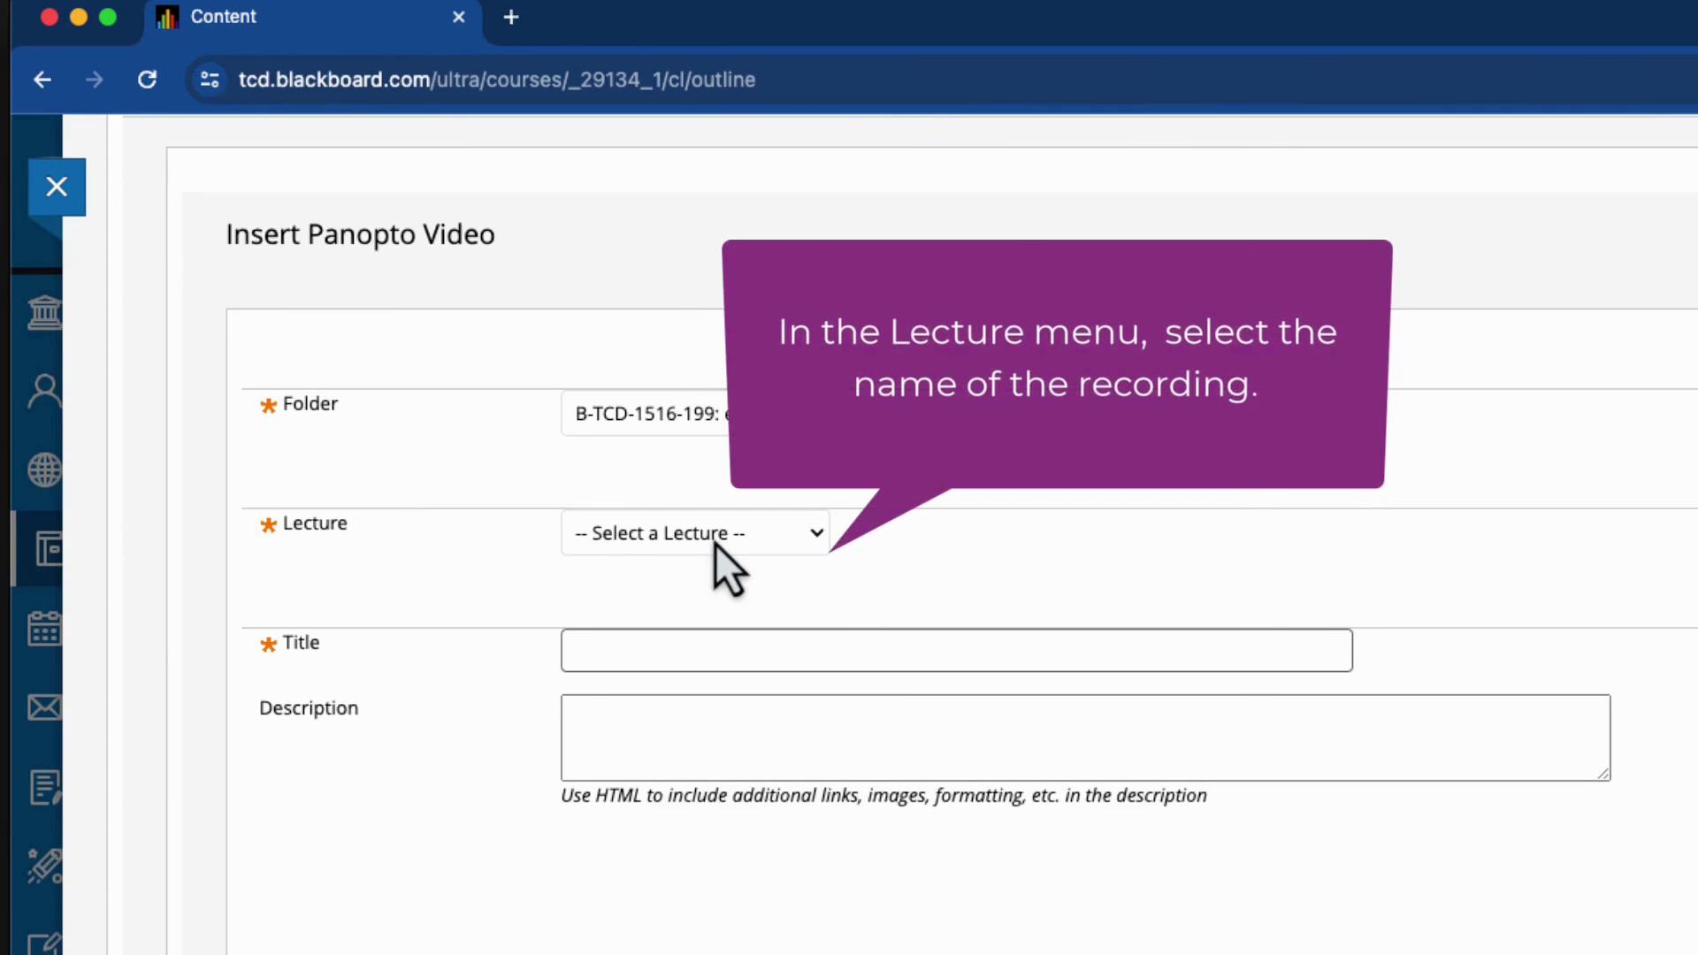
click(715, 541)
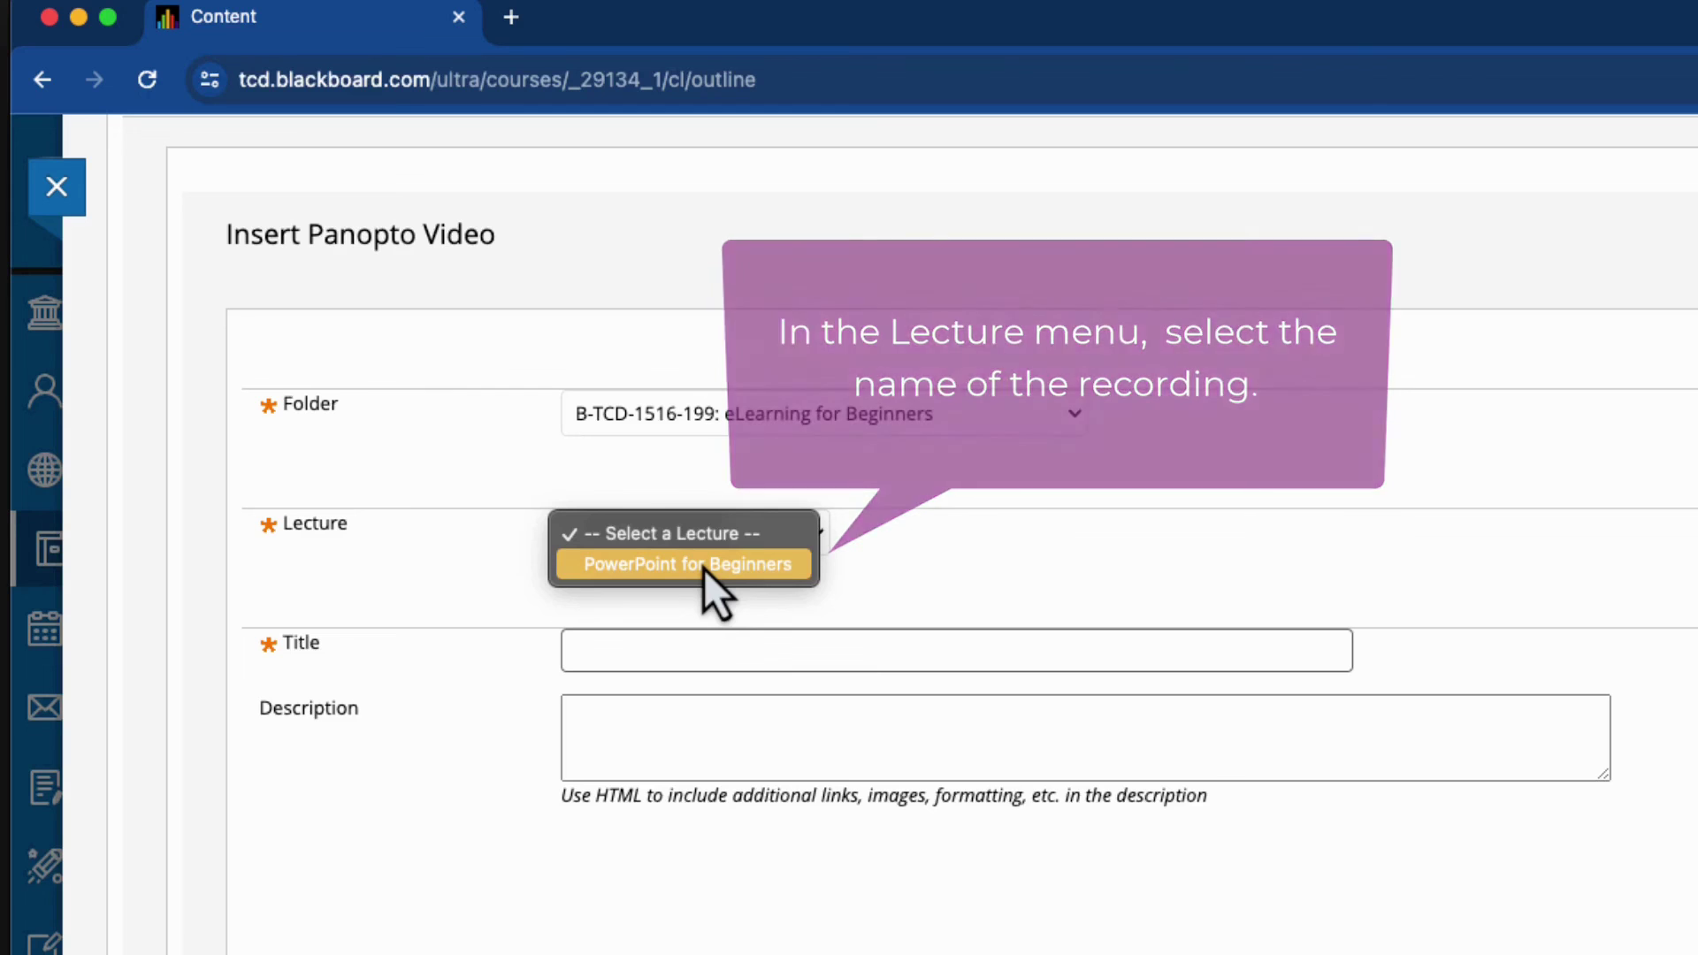
click(703, 567)
Add the description 'This is a quick to learn PowerPoint for Beginners course' and submit the item
click(700, 741)
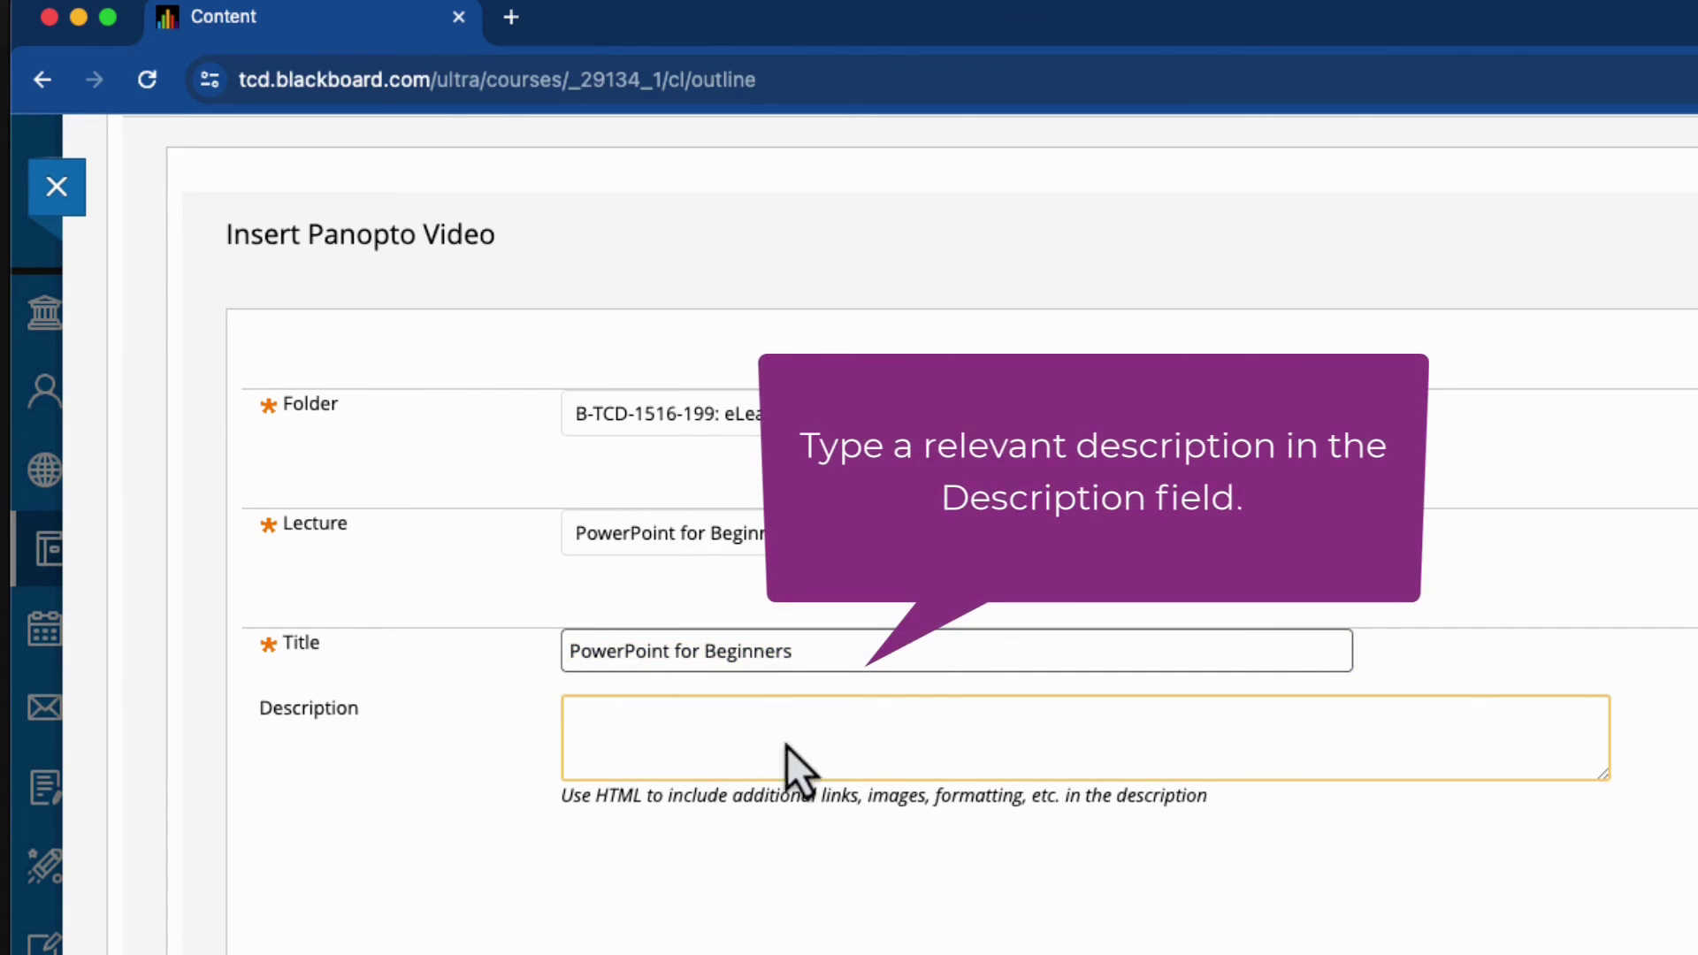
text(This is)
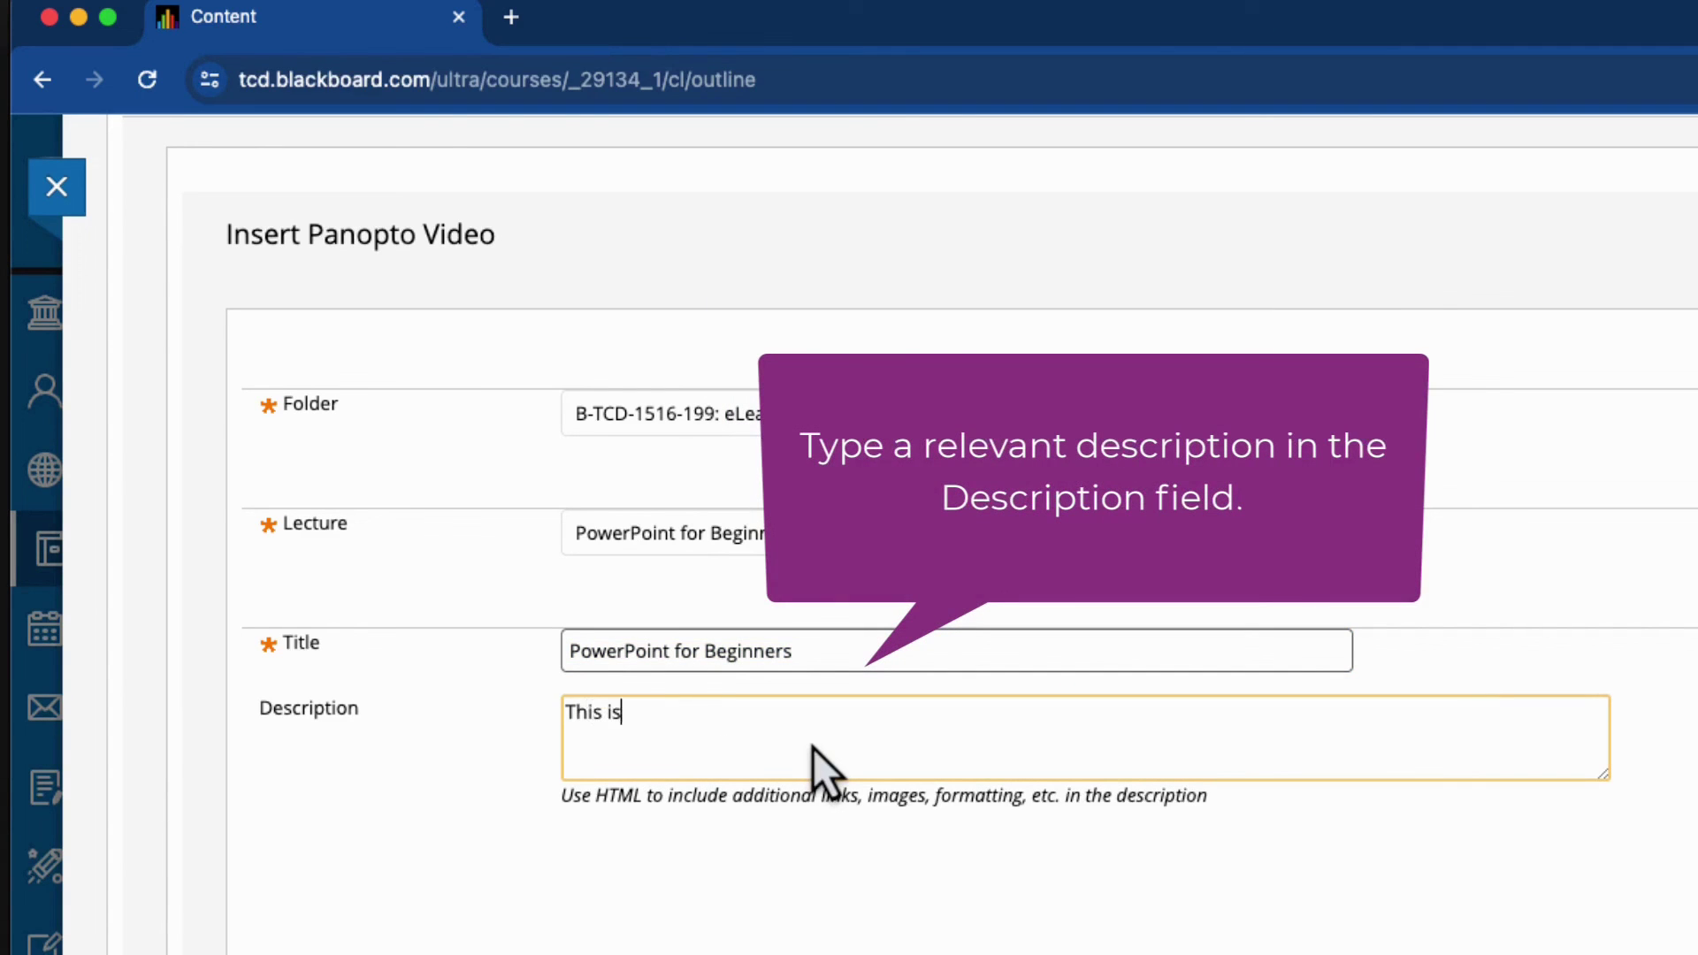
text( a quick to L)
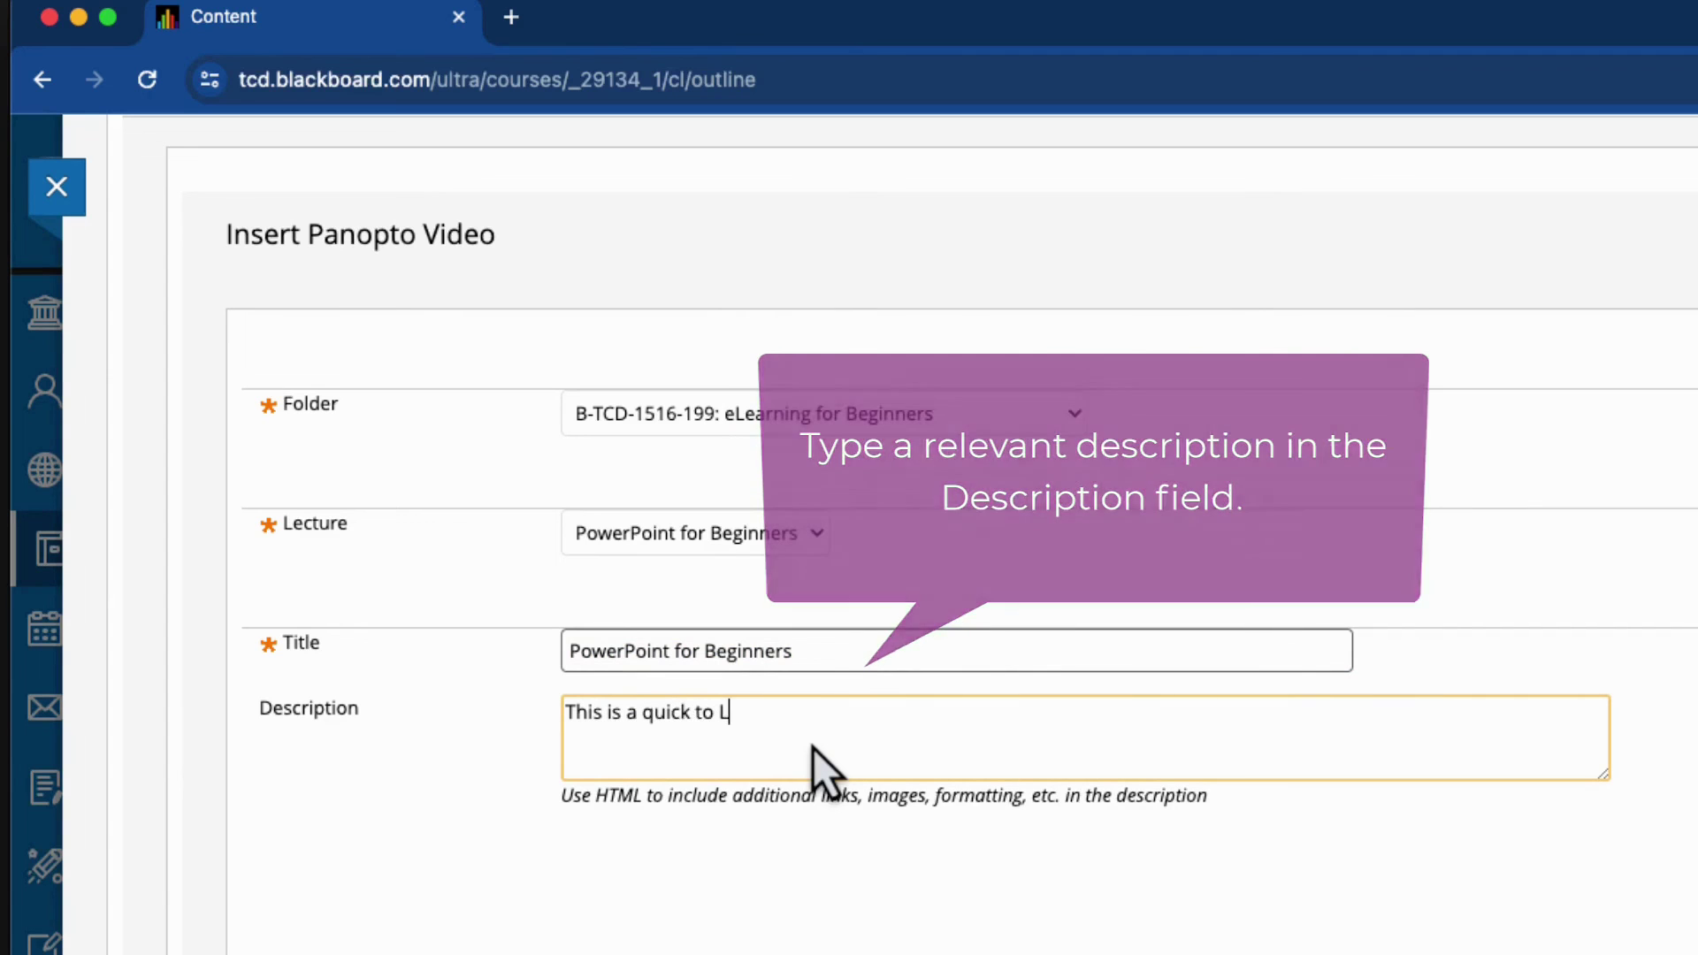
key(BackSpace)
text(learn Po)
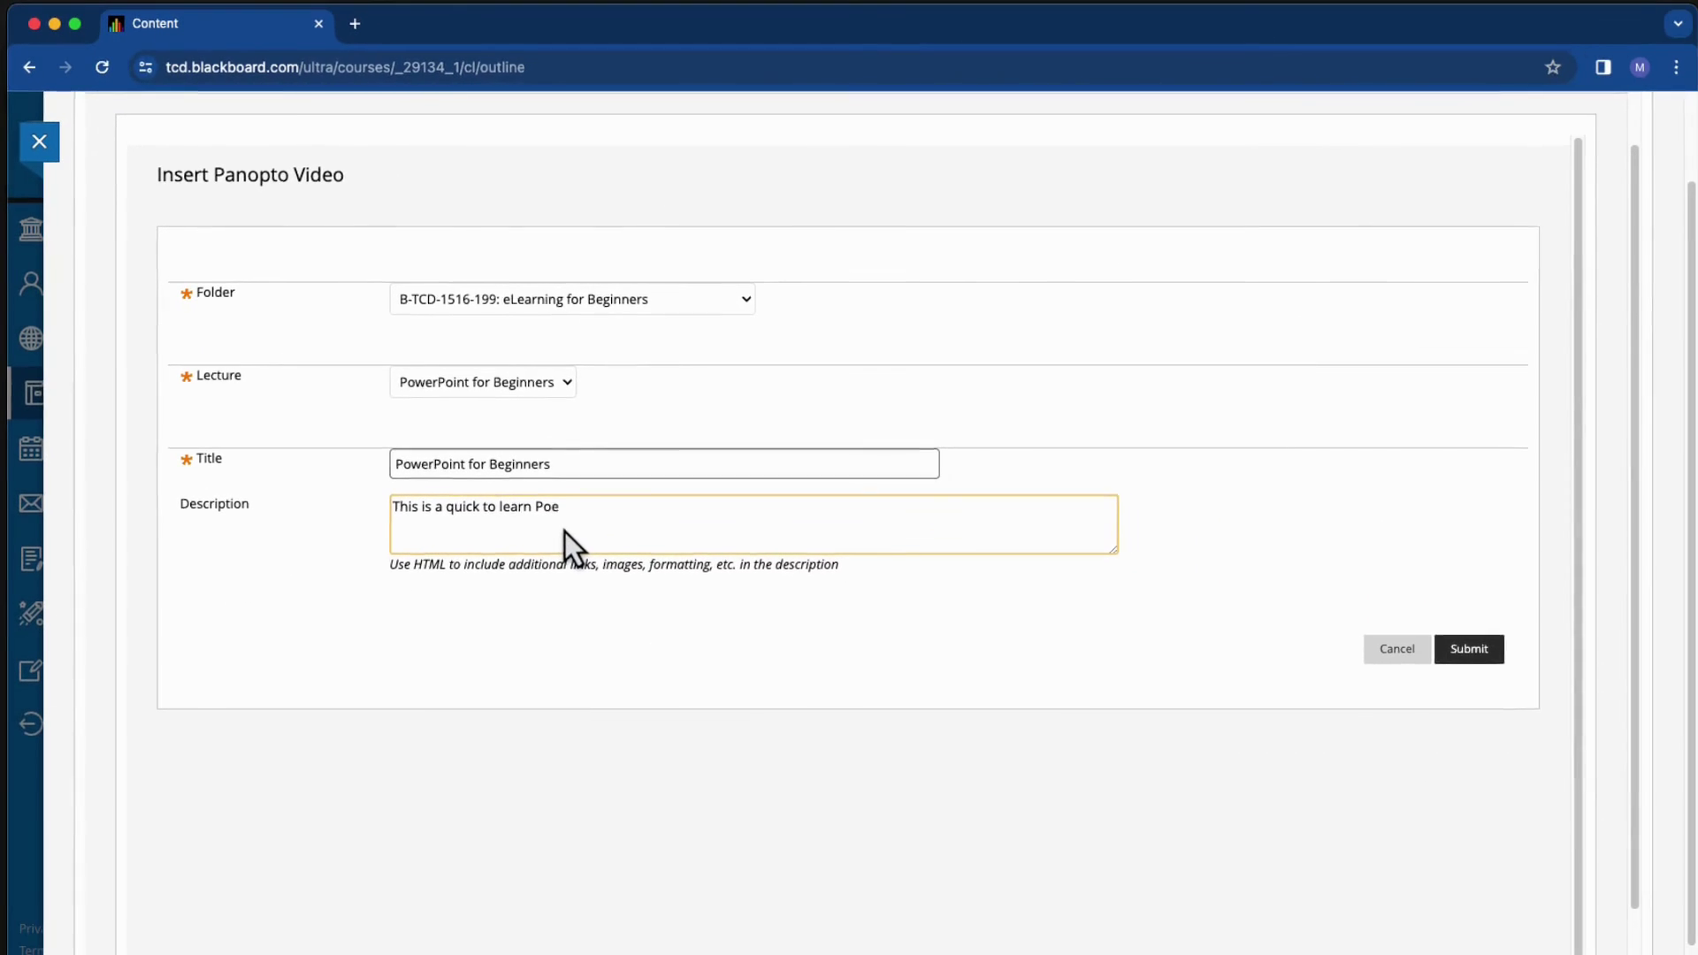
text(werPoint for Be)
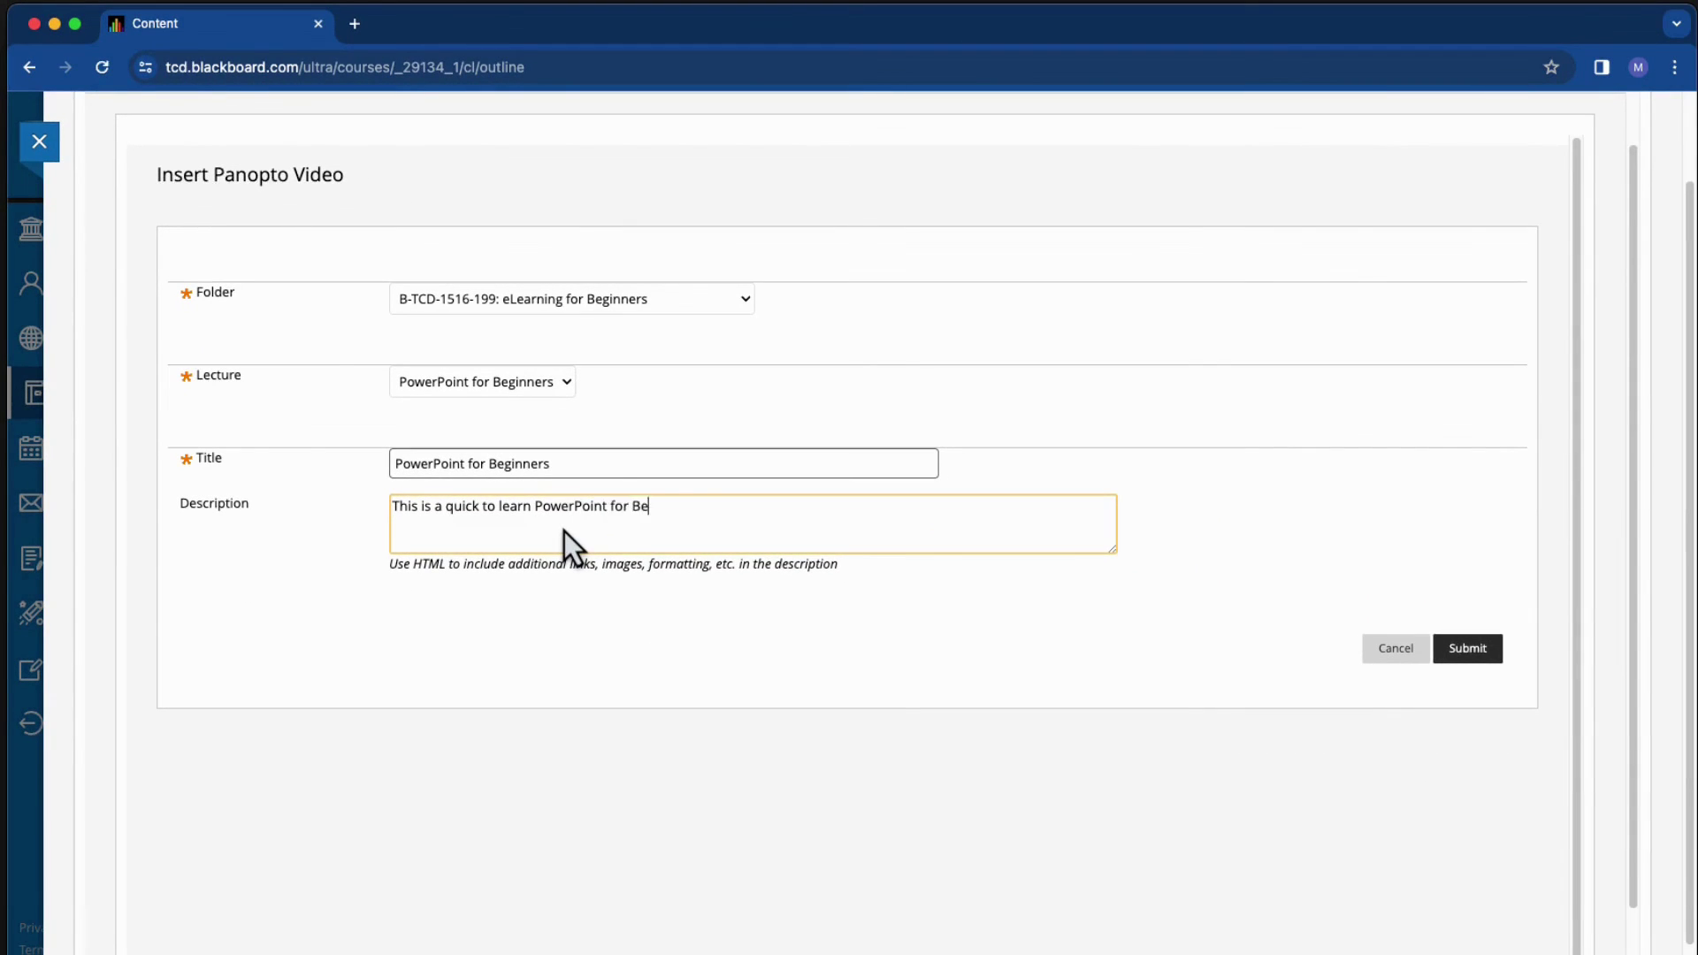
text(ginners course)
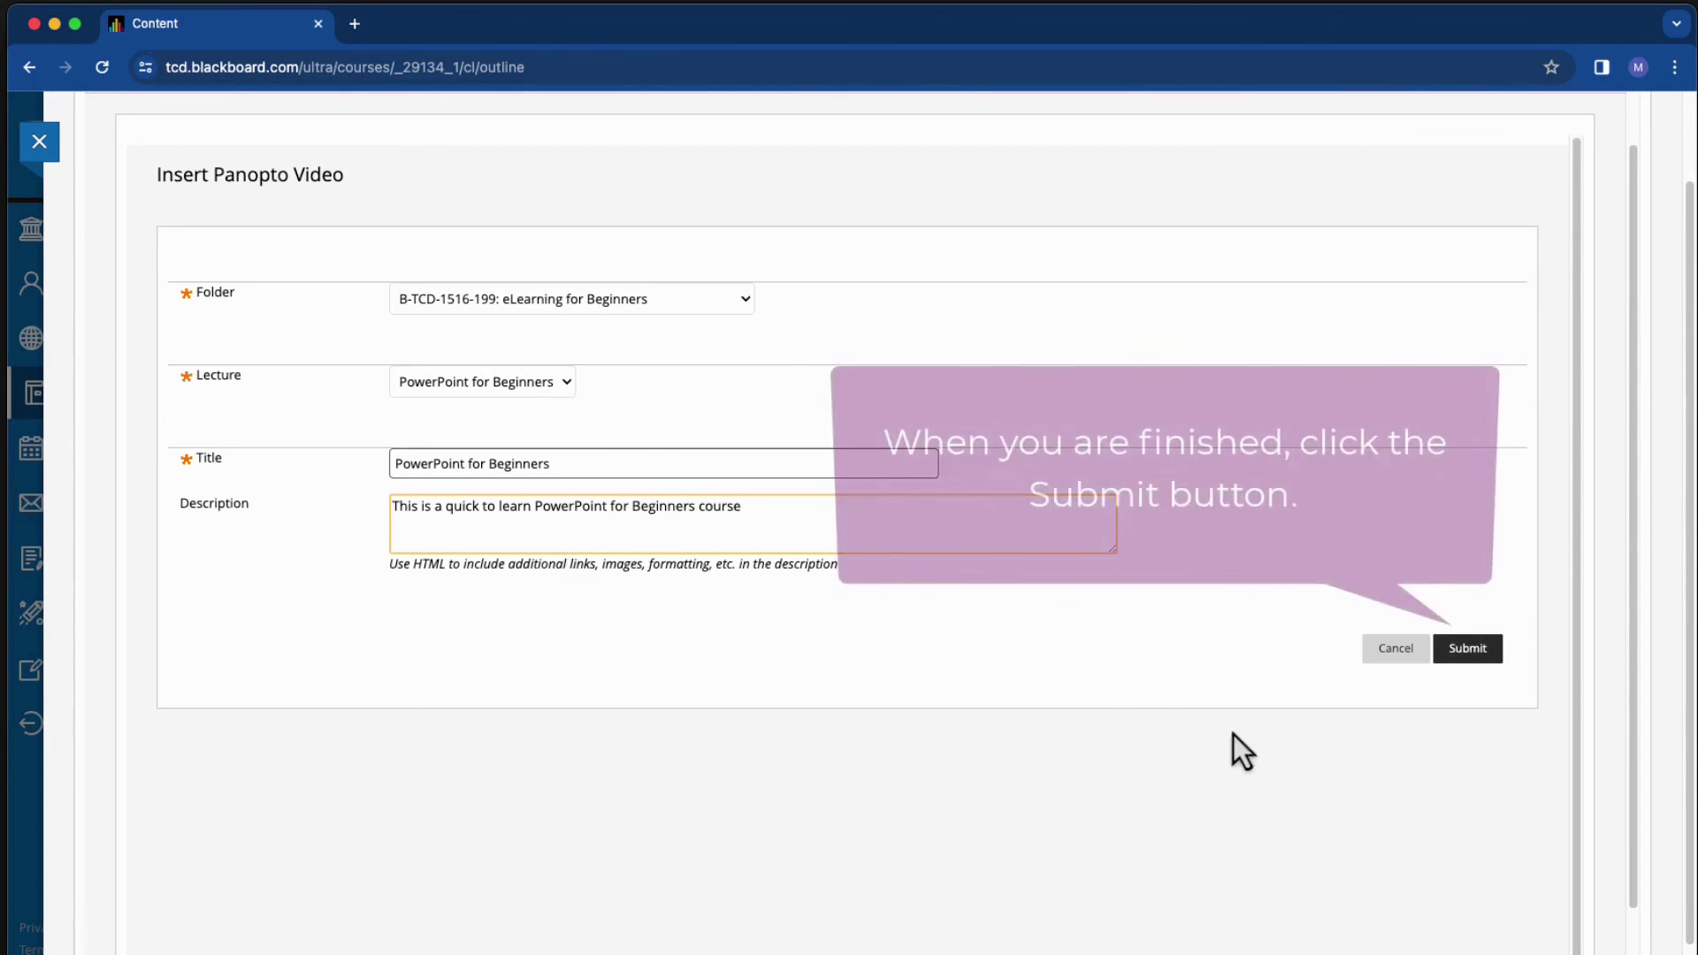
click(1478, 652)
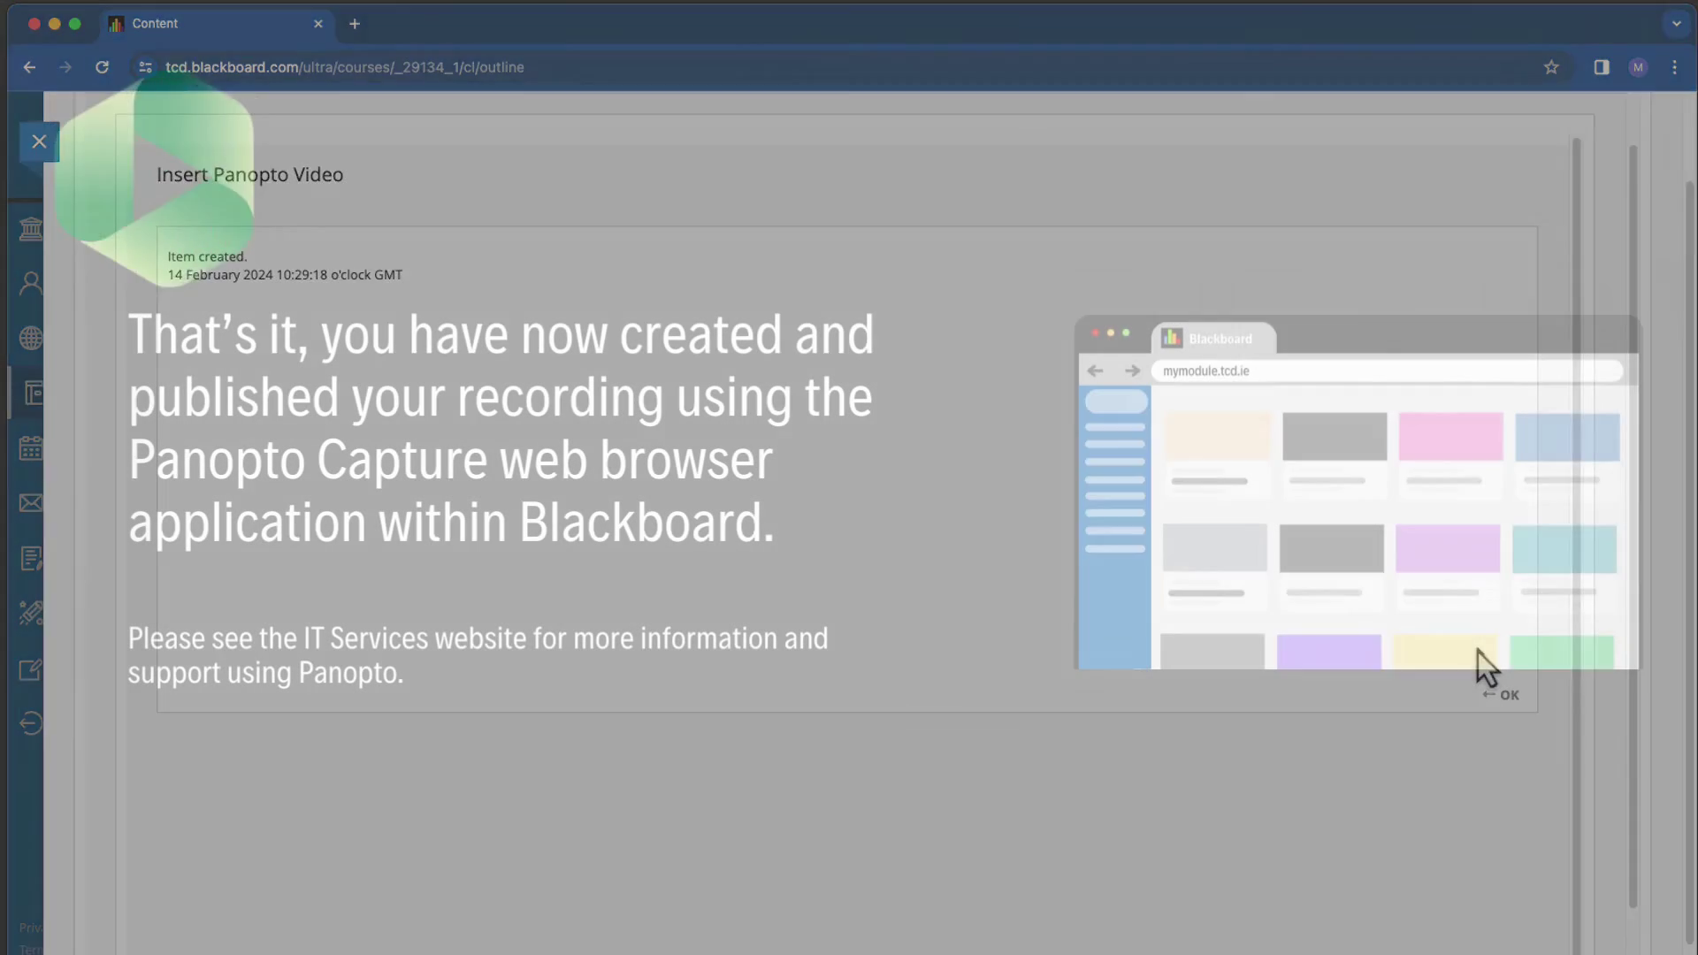